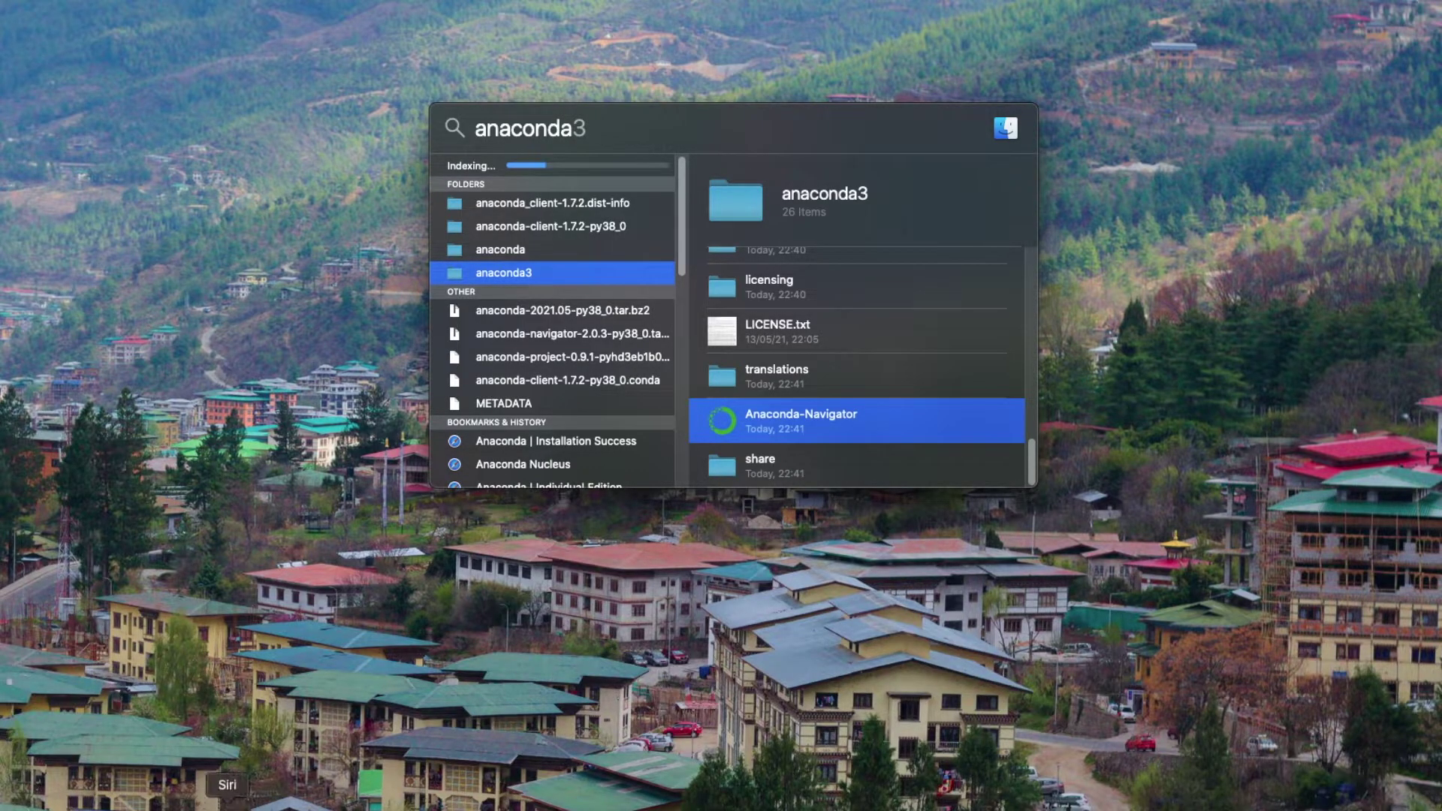
Launch Anaconda-Navigator from the anaconda3 folder and narrow its window to fit the screen.
click(259, 797)
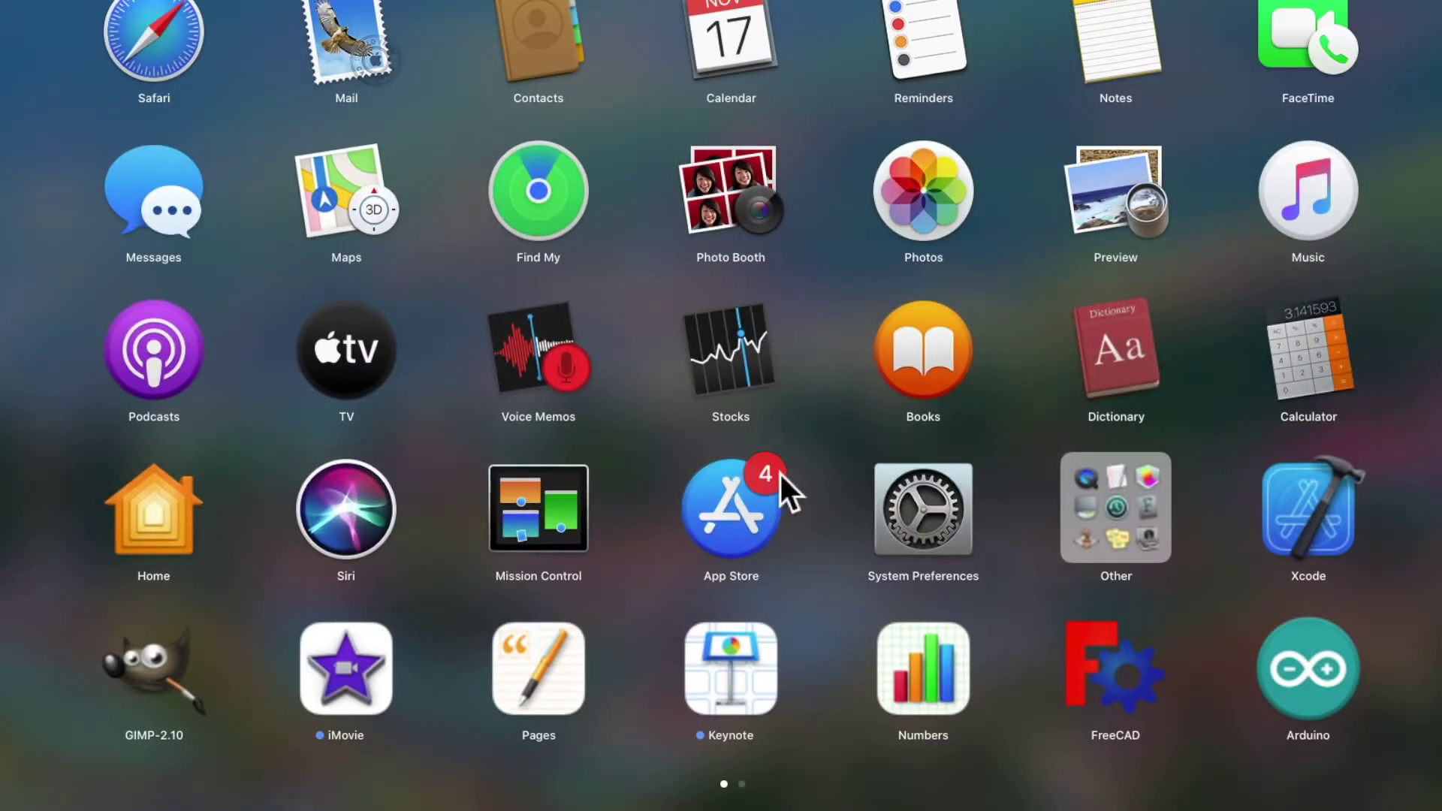
scroll(781, 474, right, 5)
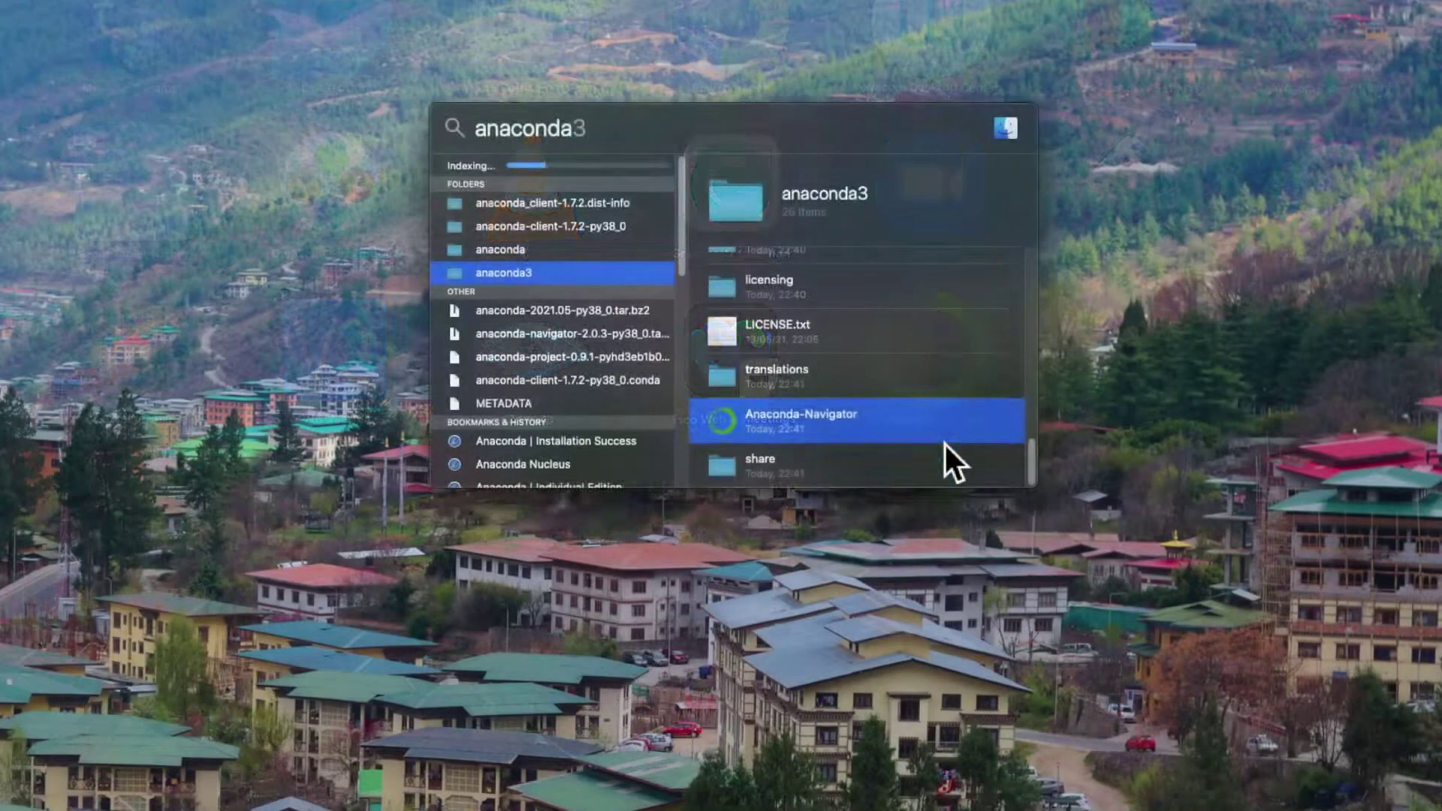
double_click(945, 444)
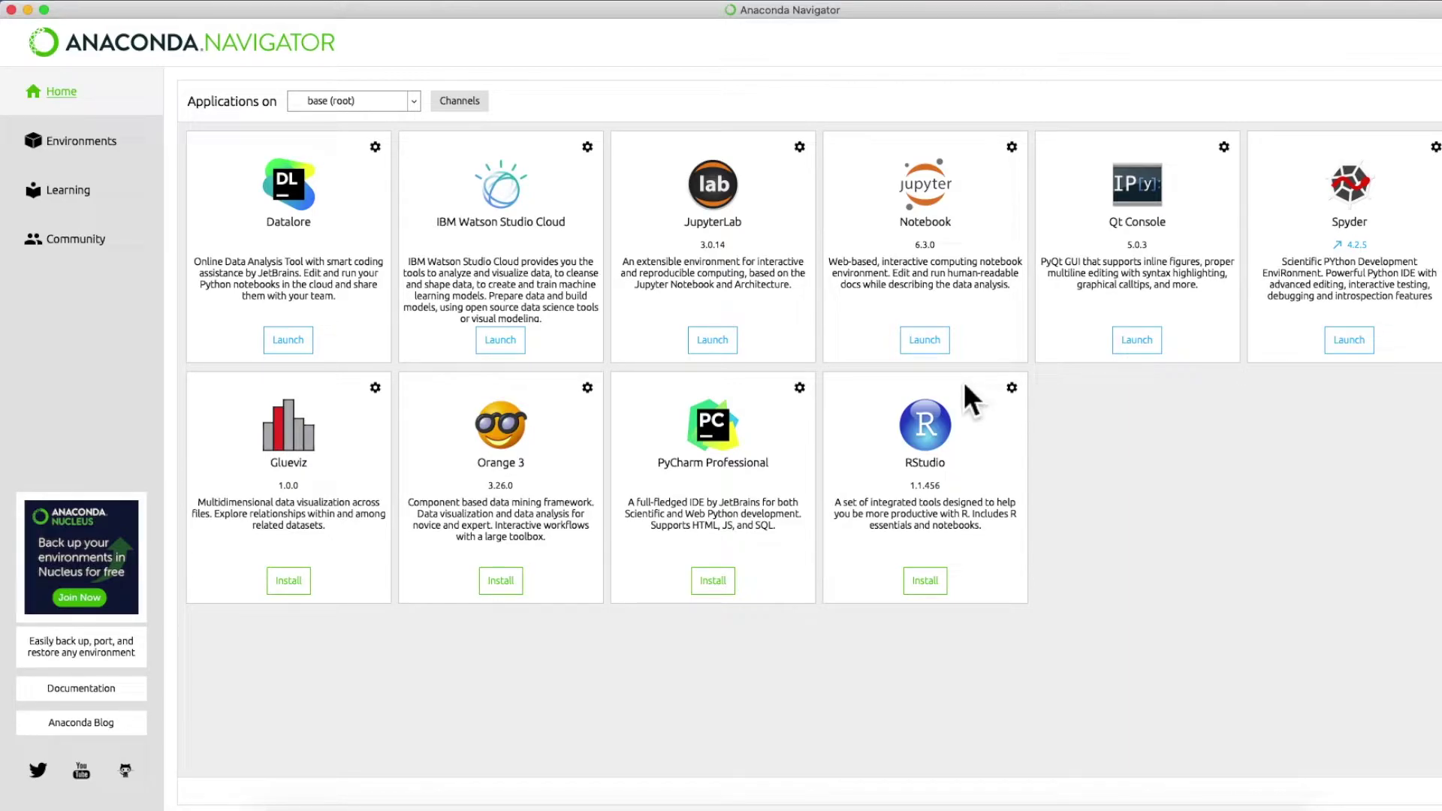
mouse_move(1441, 389)
mouse_down()
mouse_move(1407, 389)
mouse_move(1434, 395)
mouse_up()
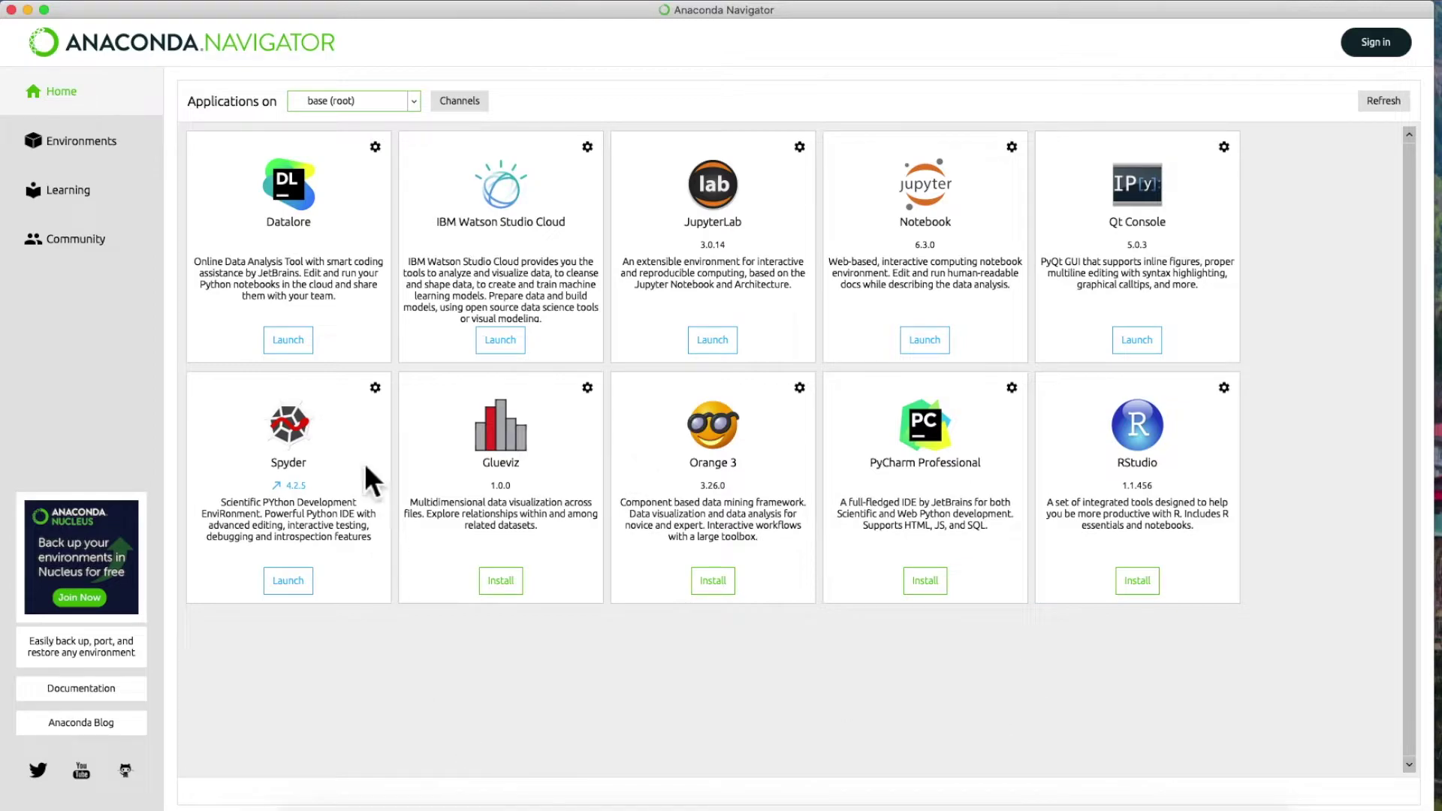
Choose the base (root) environment for the applications and launch Jupyter Notebook.
click(83, 105)
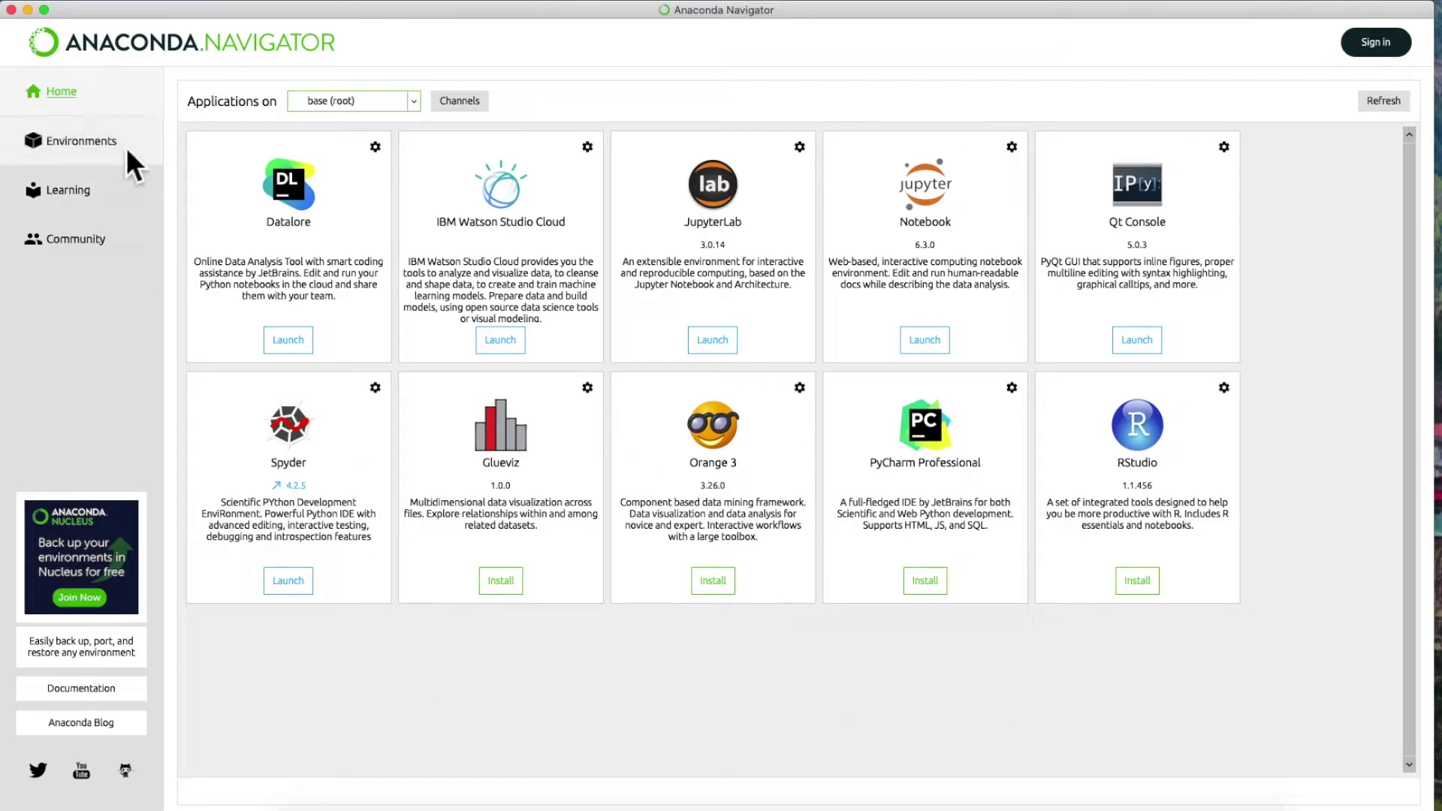
click(419, 102)
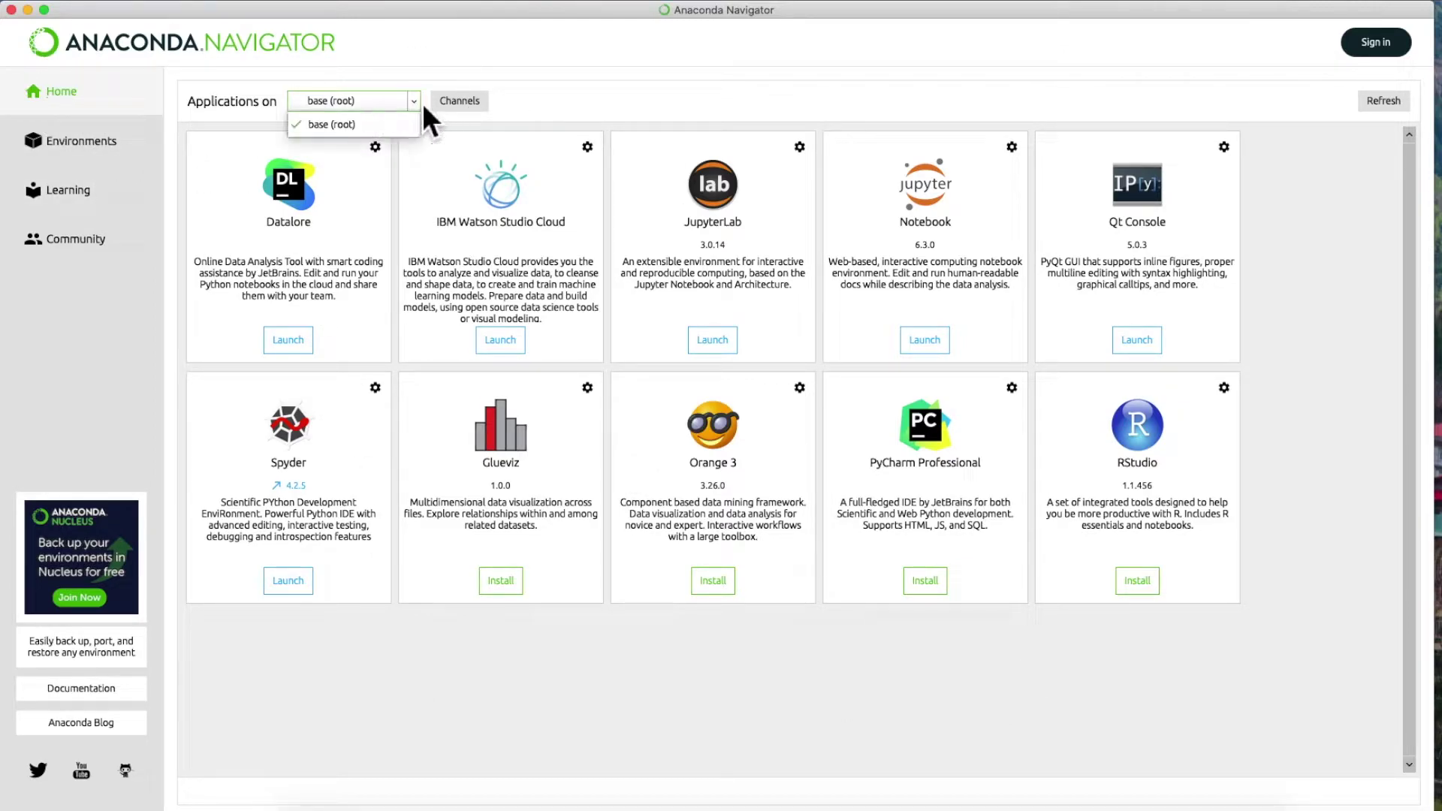
click(367, 132)
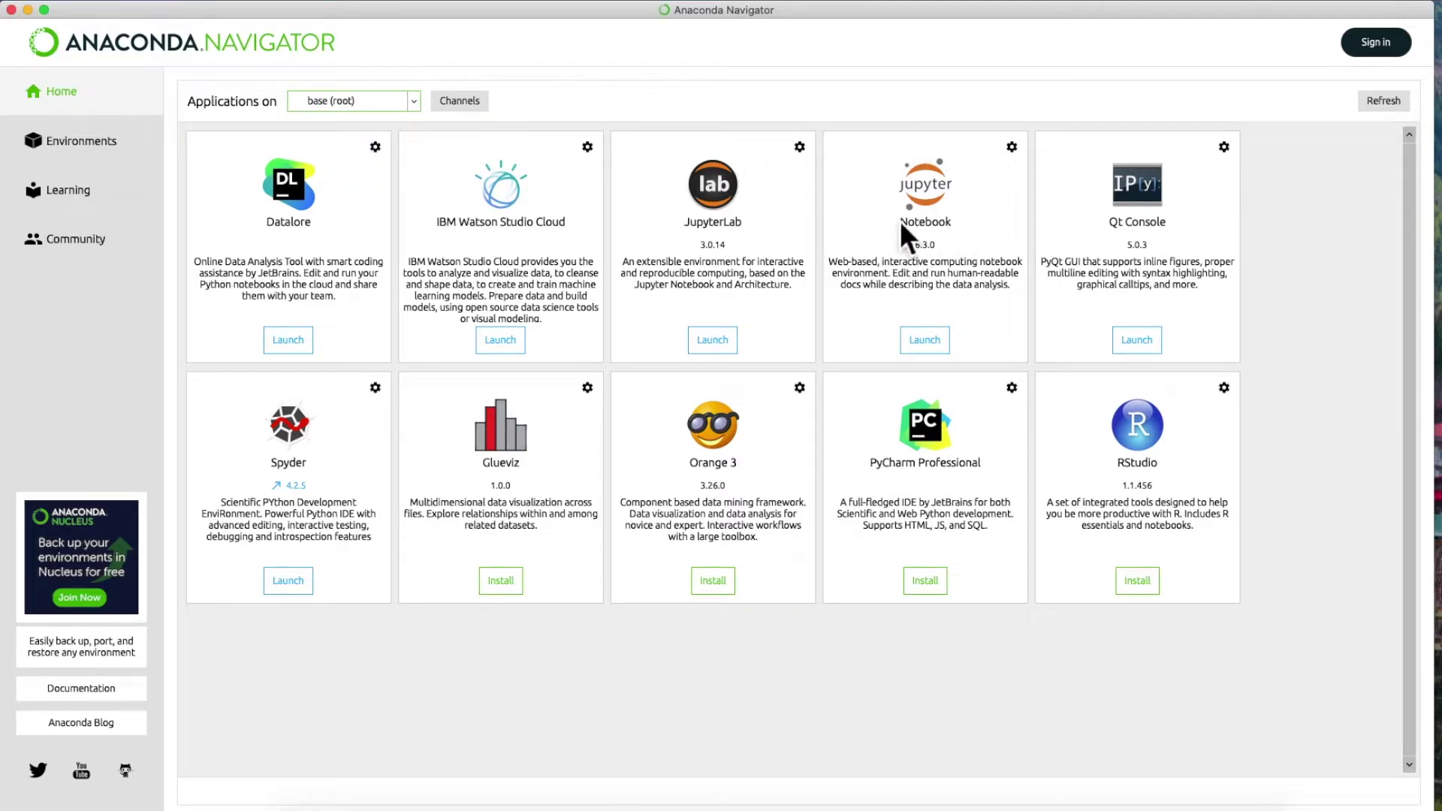
click(924, 340)
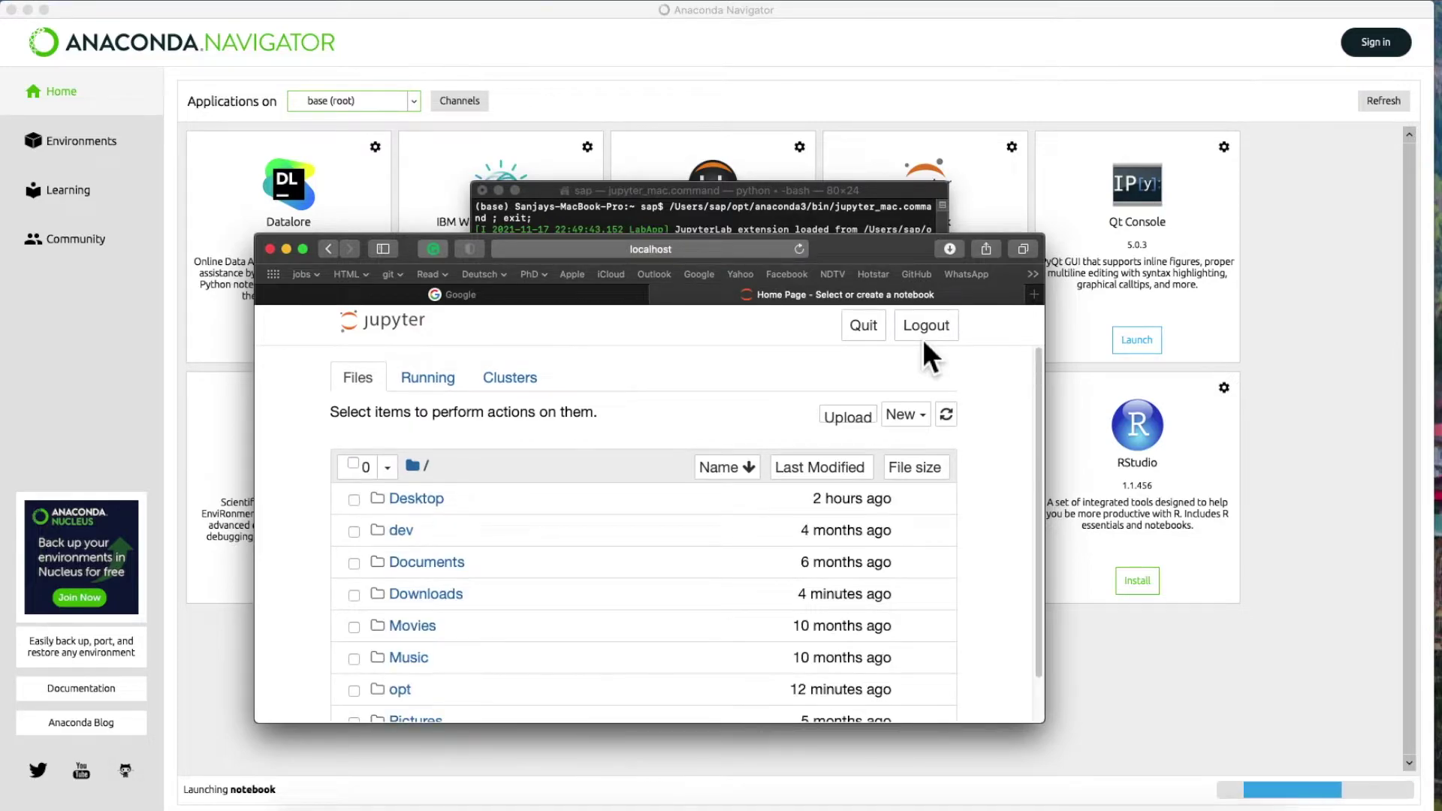
Move and enlarge the browser window showing the Jupyter file list so it nearly fills the screen.
mouse_move(312, 257)
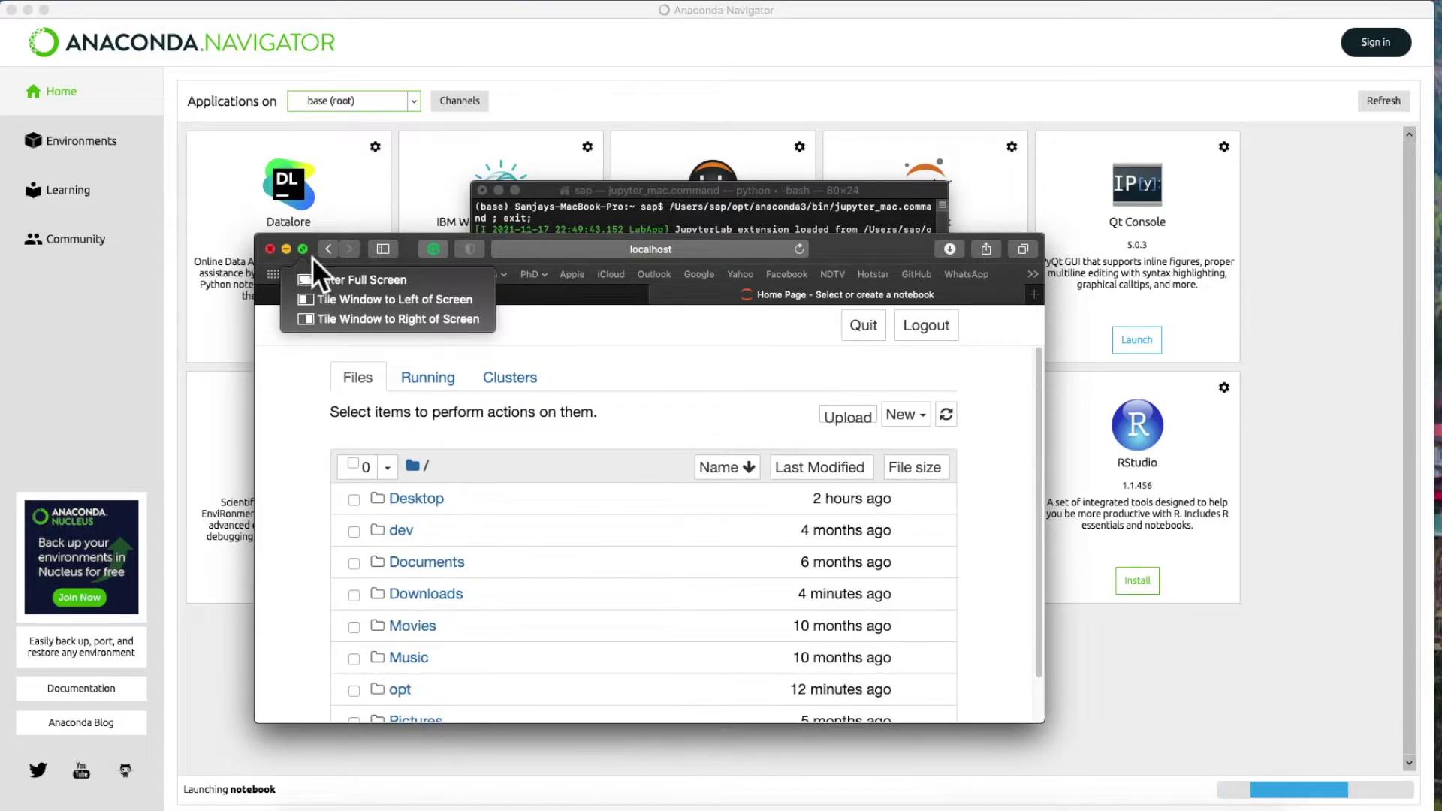
drag(863, 250, 638, 24)
drag(813, 498, 1429, 792)
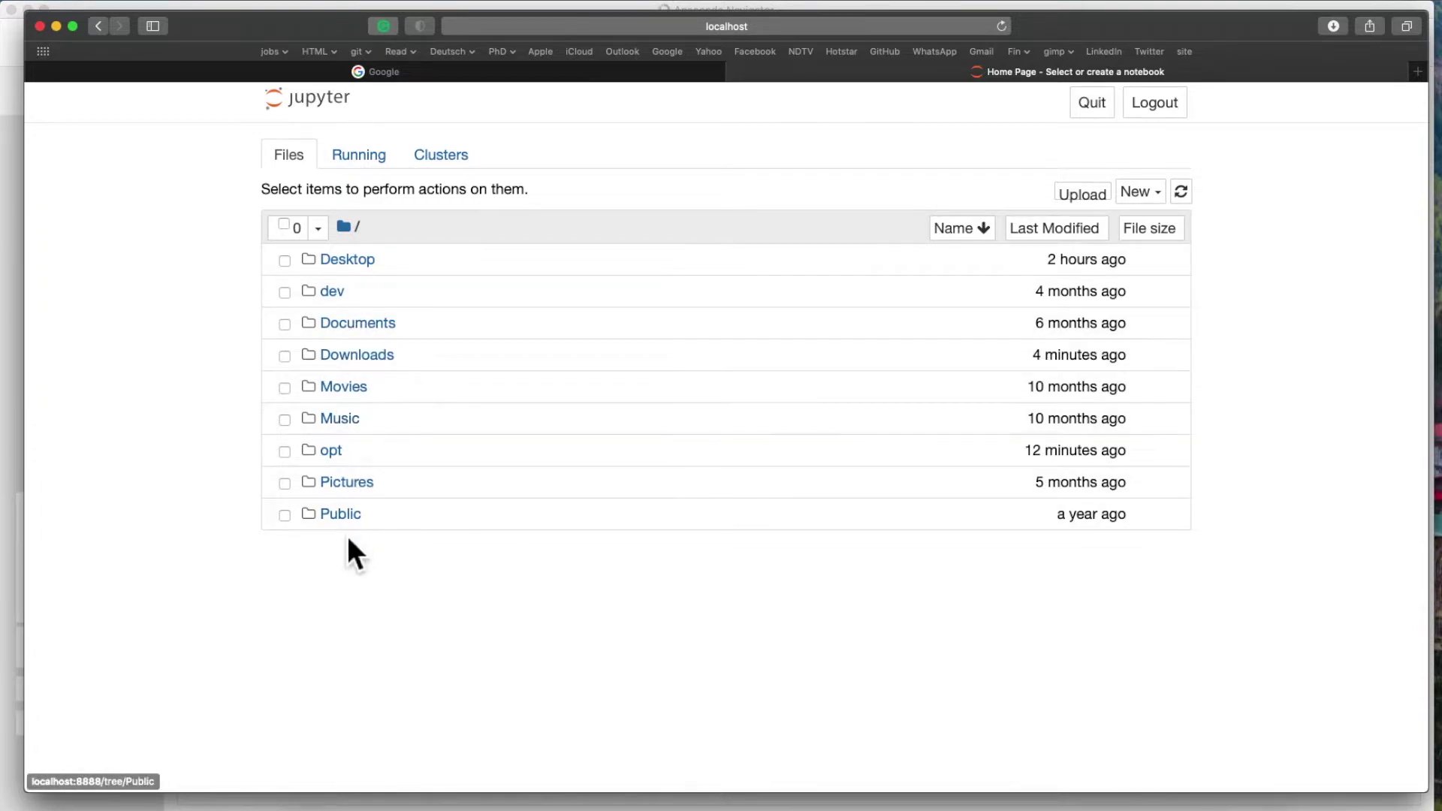
Create a new folder inside the dev directory and select it in the file list.
click(340, 297)
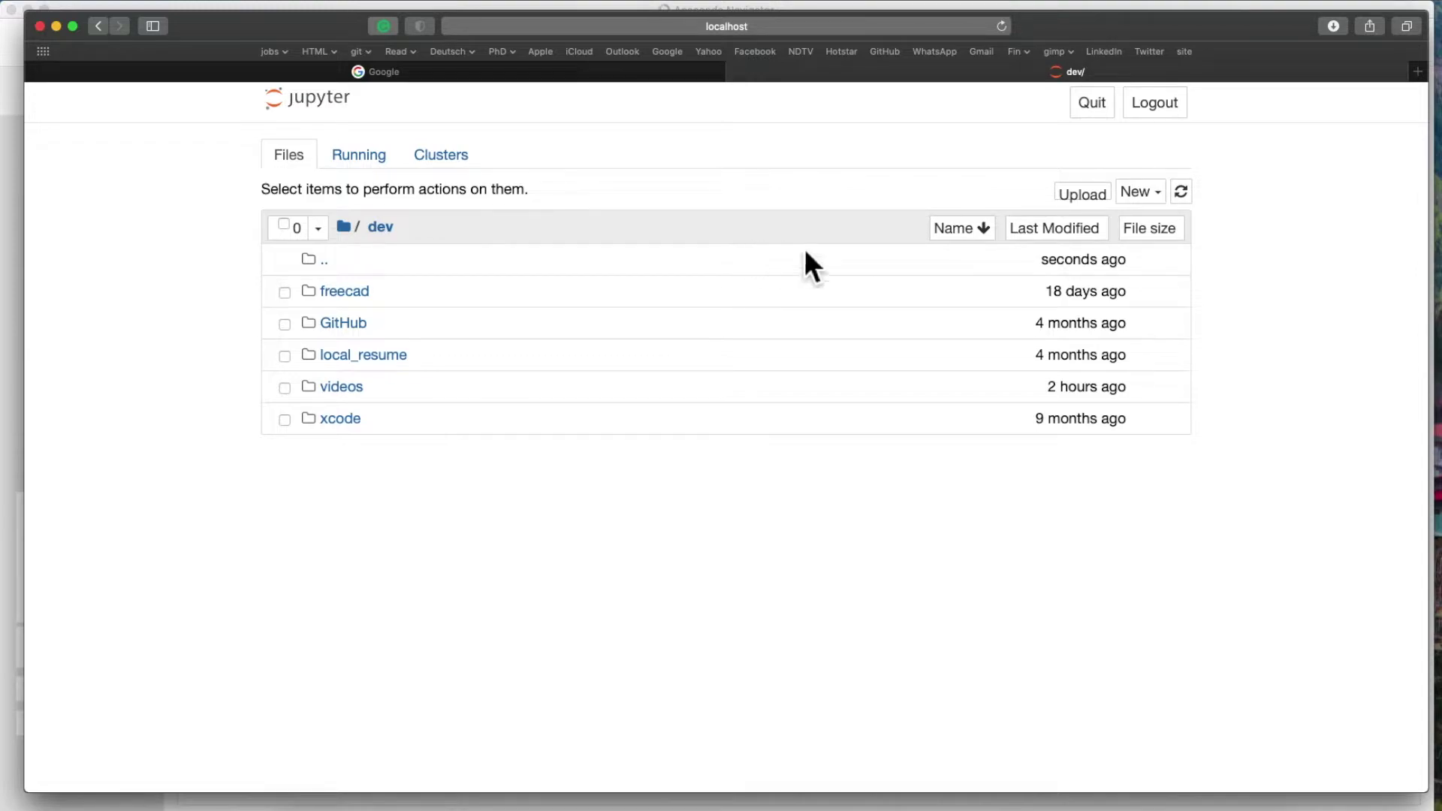
click(1160, 194)
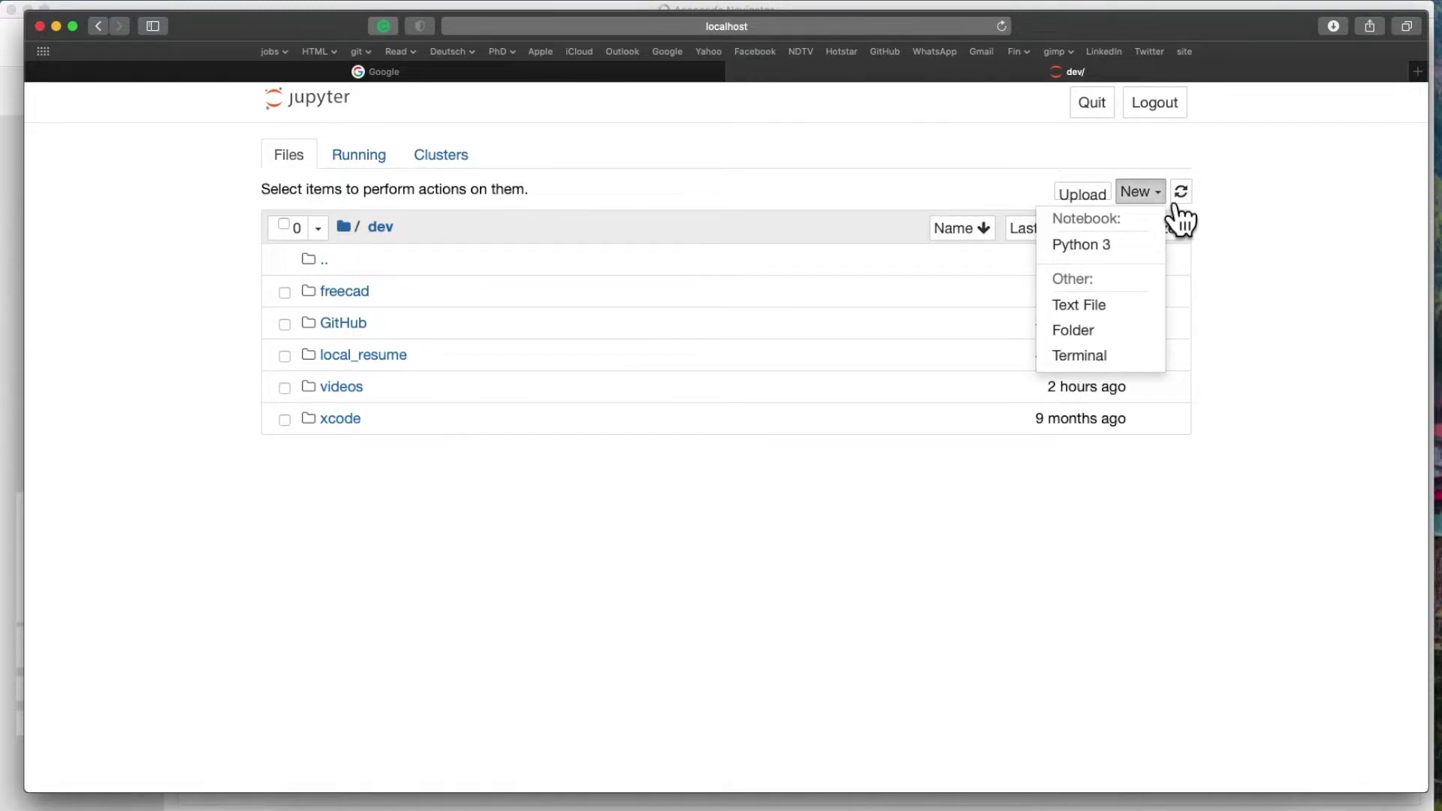
click(1102, 332)
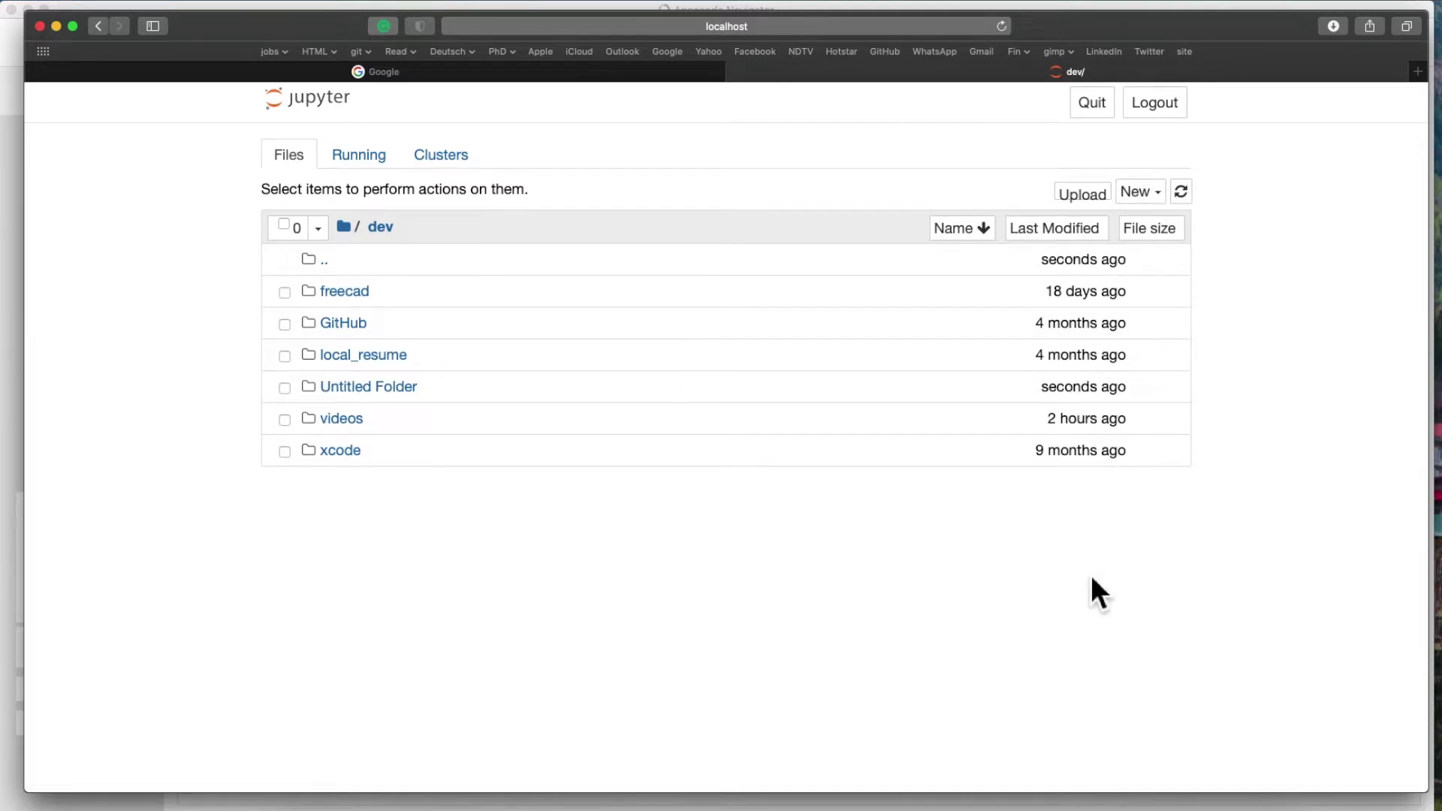
click(464, 398)
click(283, 192)
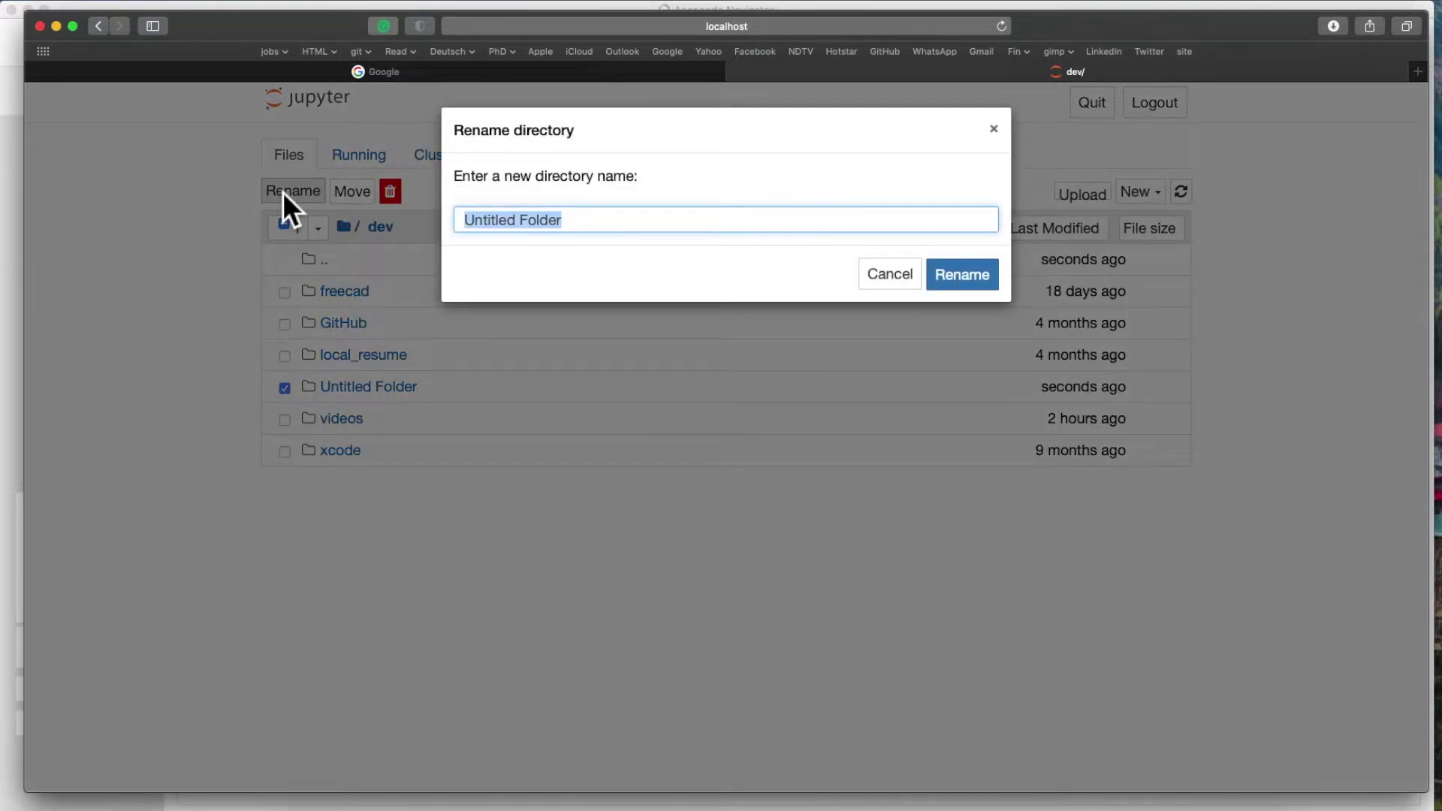
text(python+_)
key(BackSpace)
key(BackSpace)
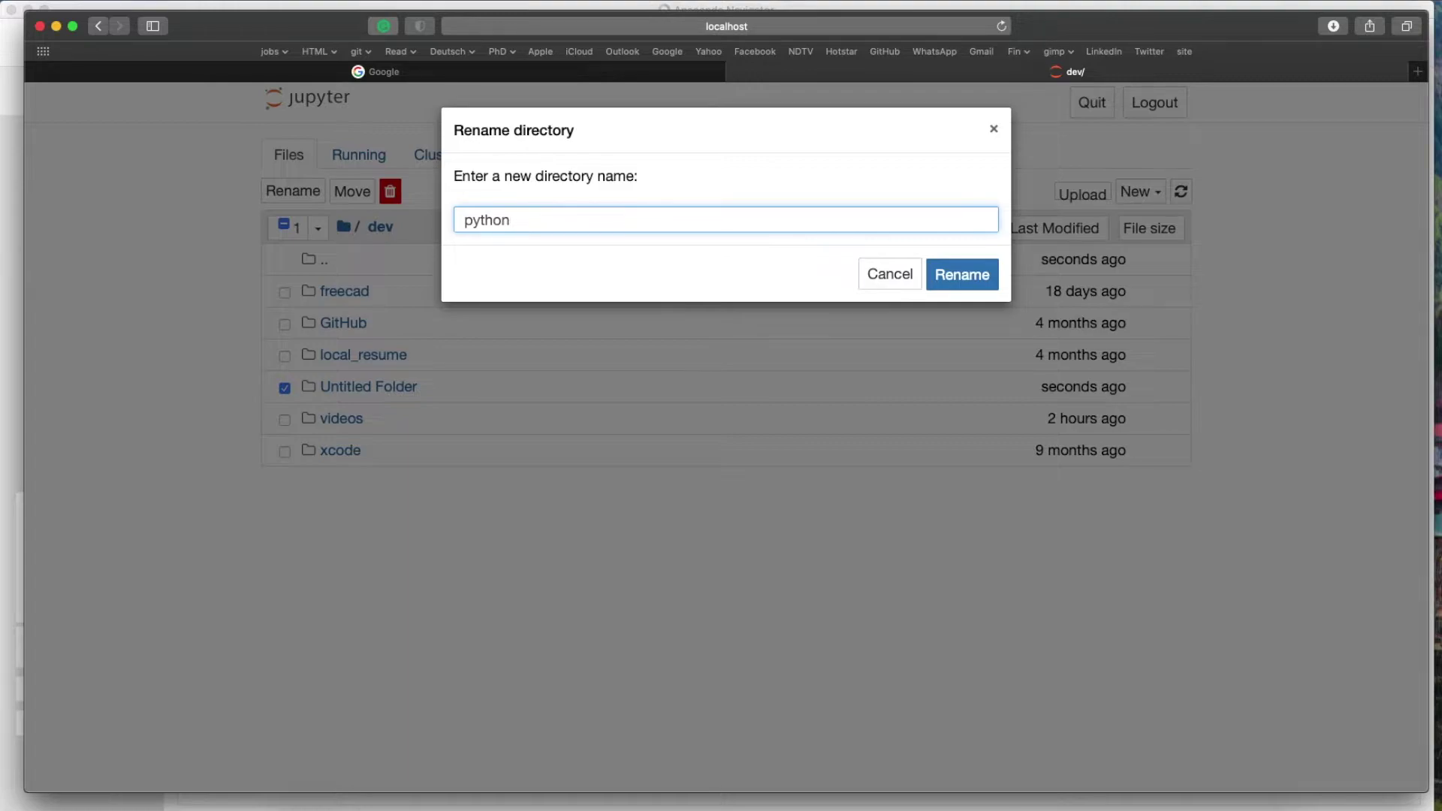
text(_using)
key(BackSpace)
key(BackSpace)
key(BackSpace)
key(BackSpace)
key(BackSpace)
key(BackSpace)
click(894, 275)
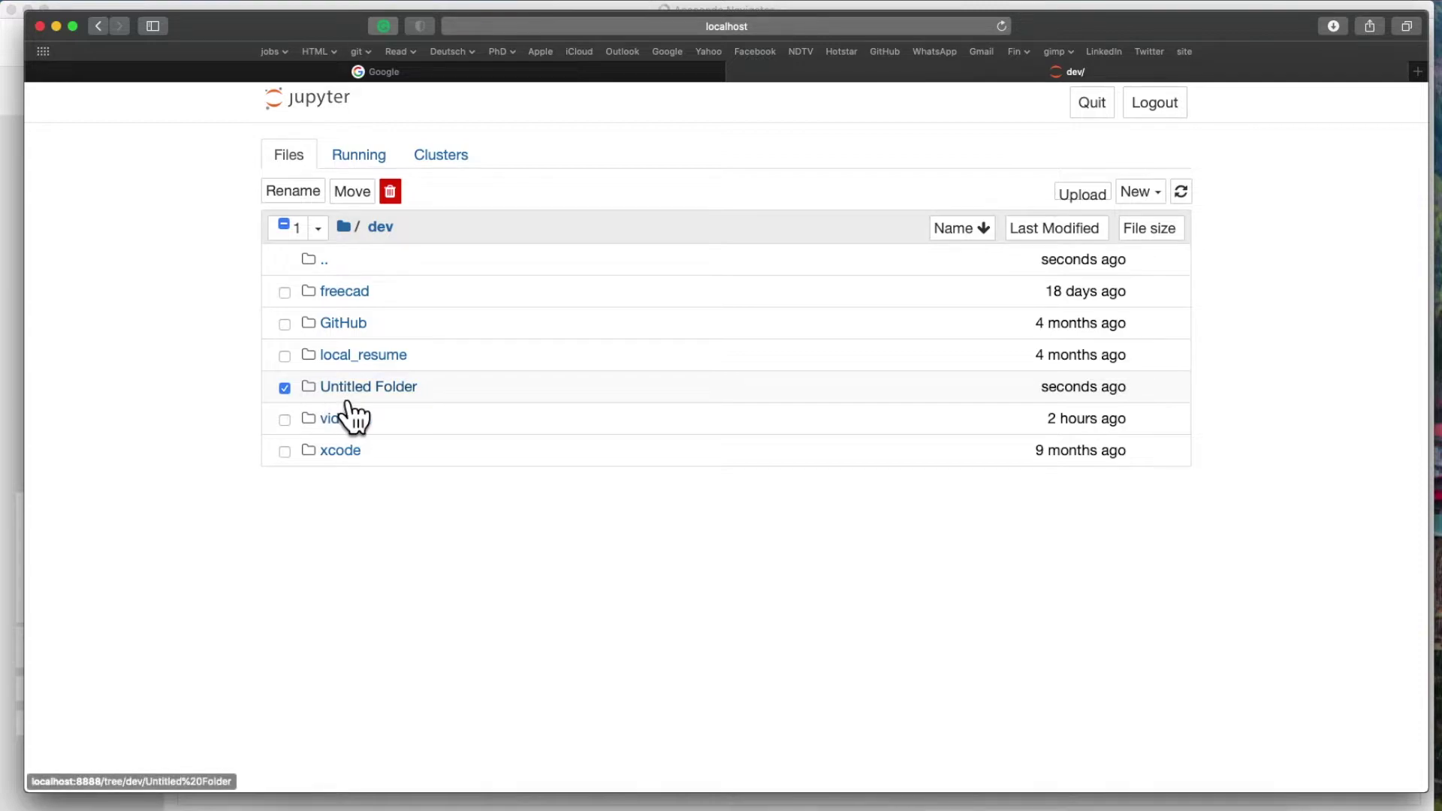
Rename the selected Untitled Folder in dev to python_test.
double_click(291, 391)
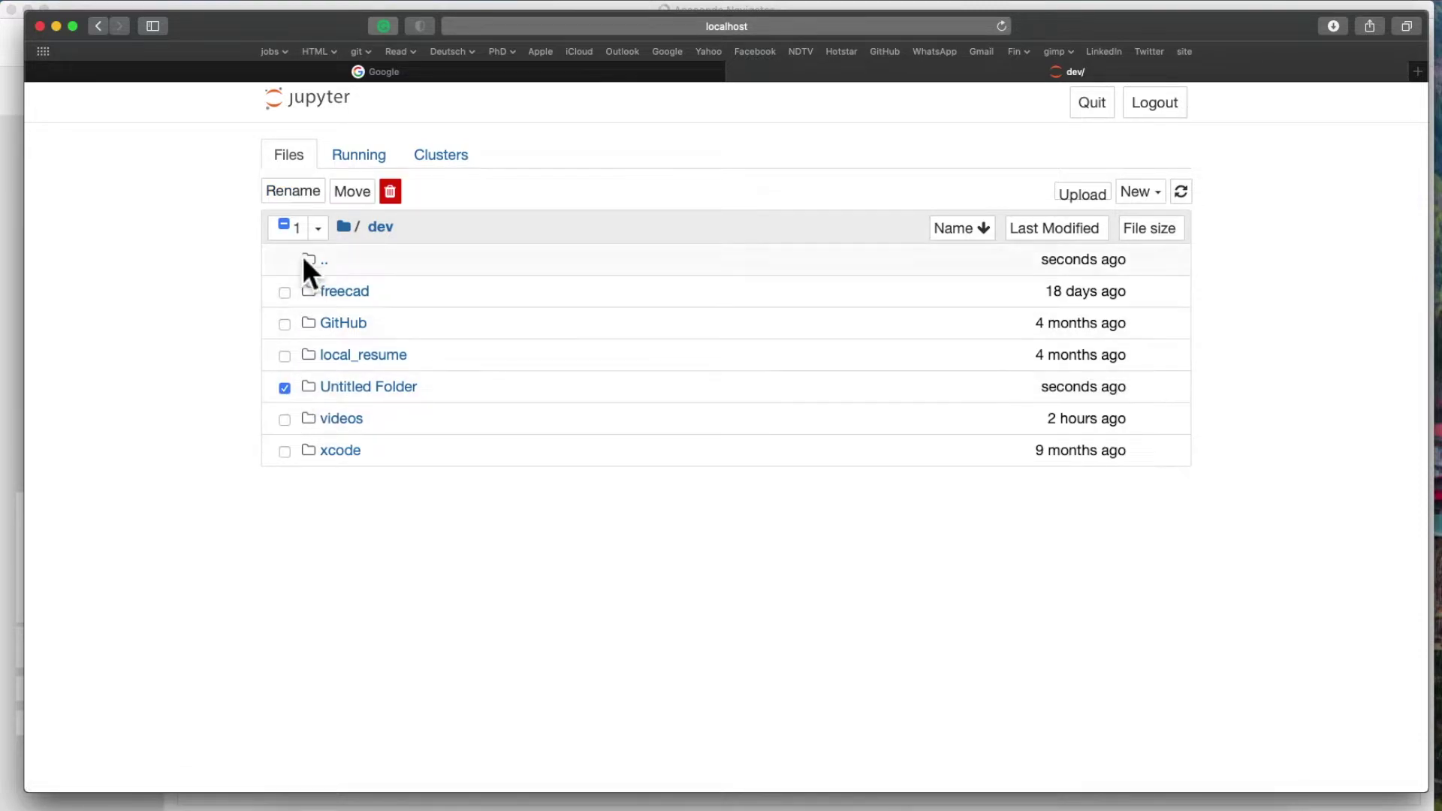
click(300, 194)
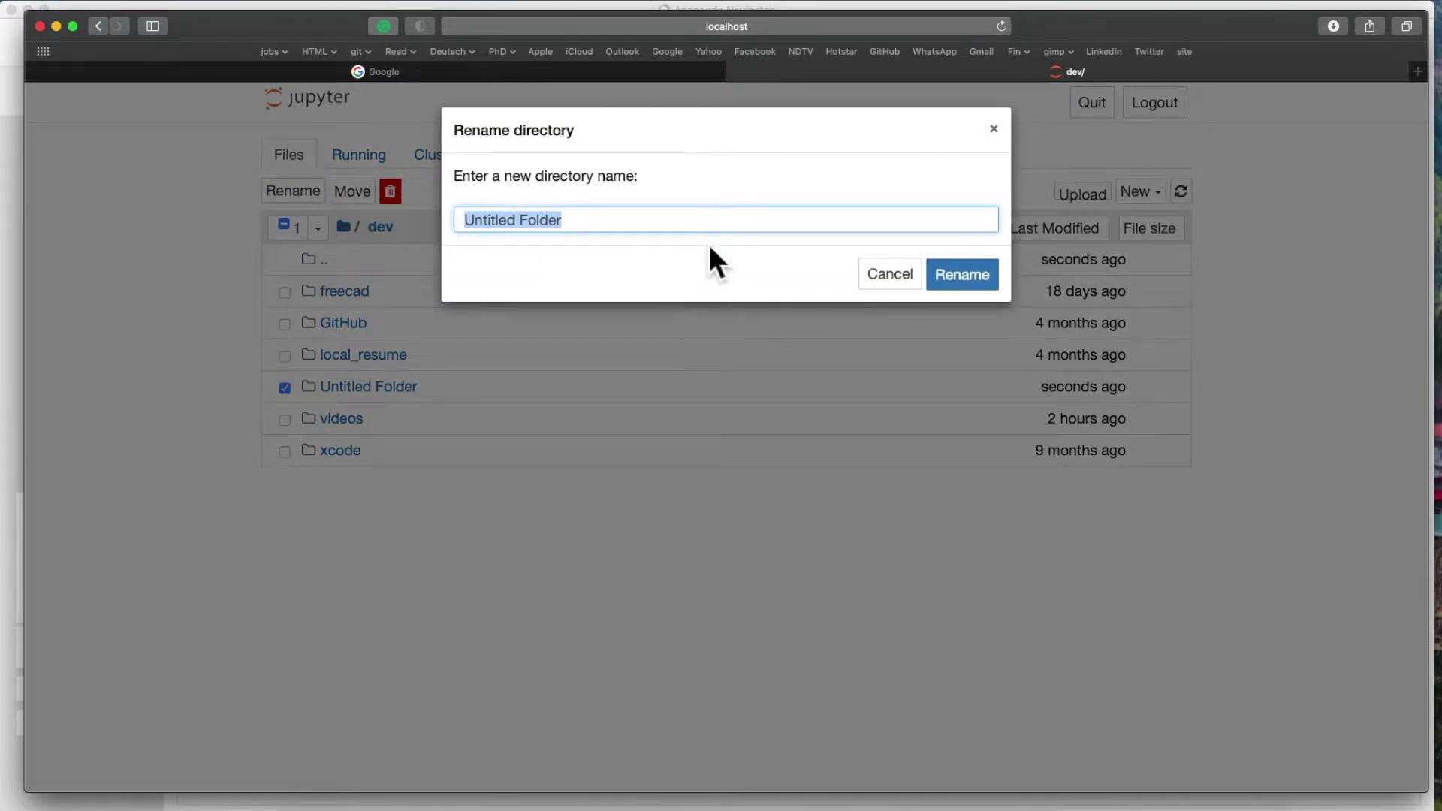
text(python)
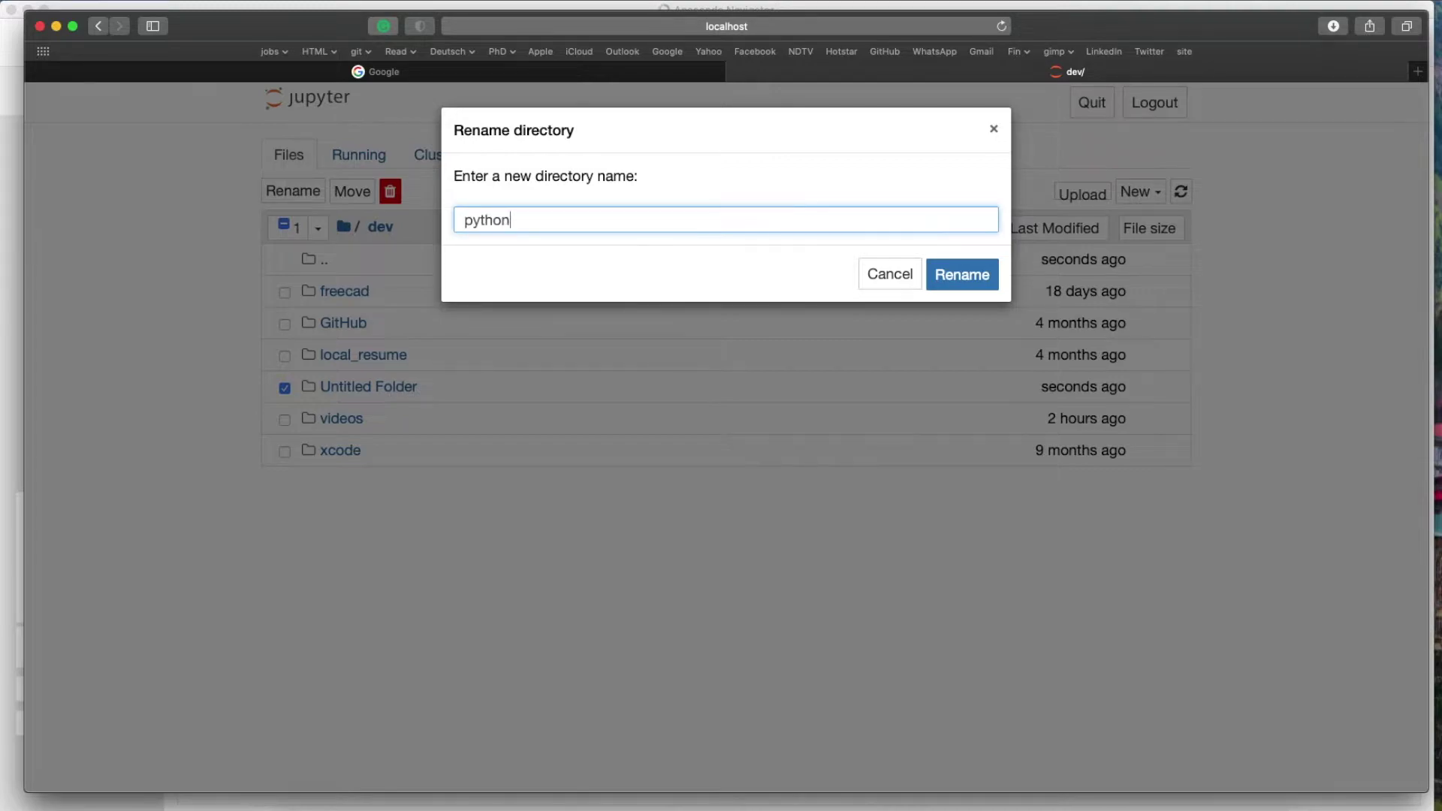
text(_test)
click(976, 280)
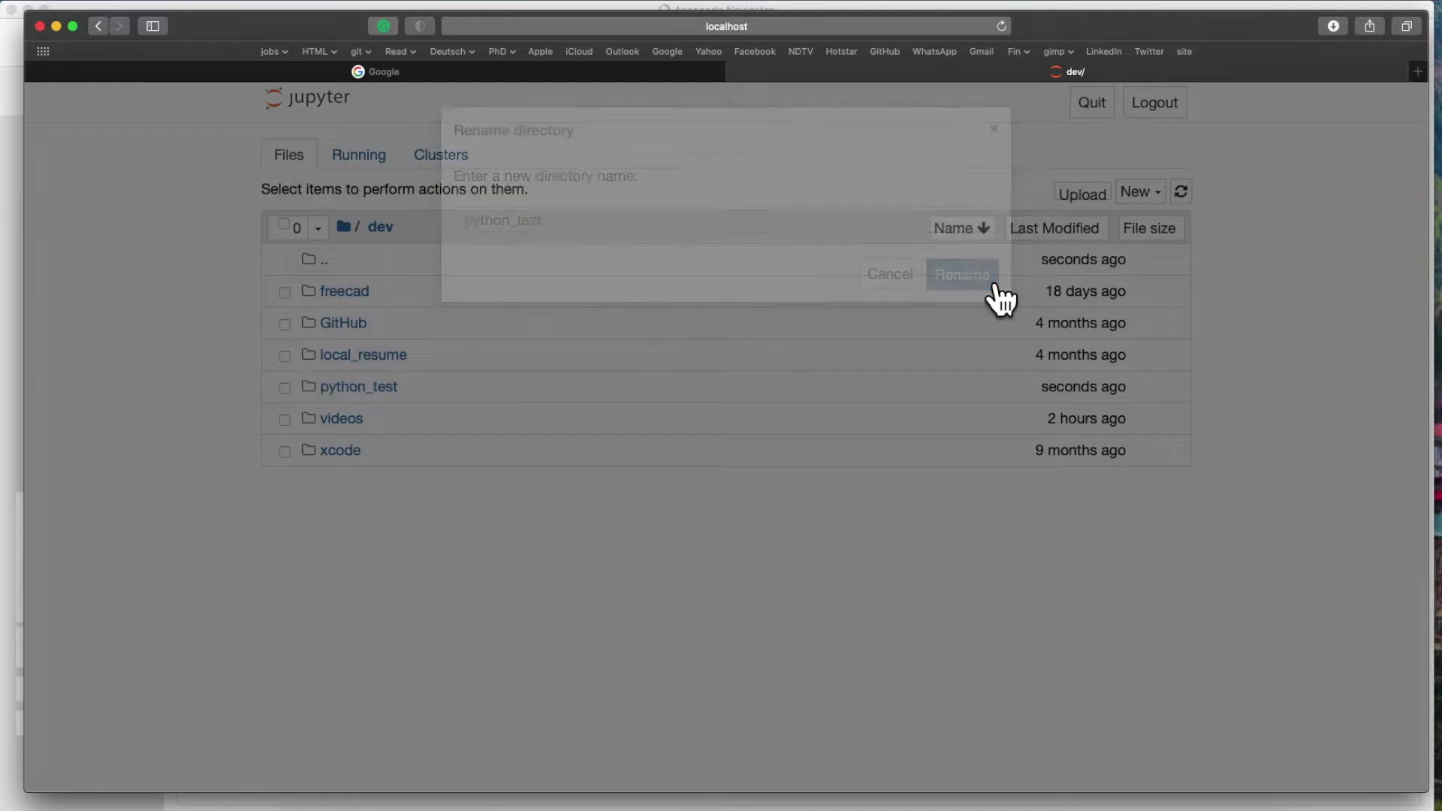
Create a new Python 3 notebook inside the python_test folder.
click(366, 389)
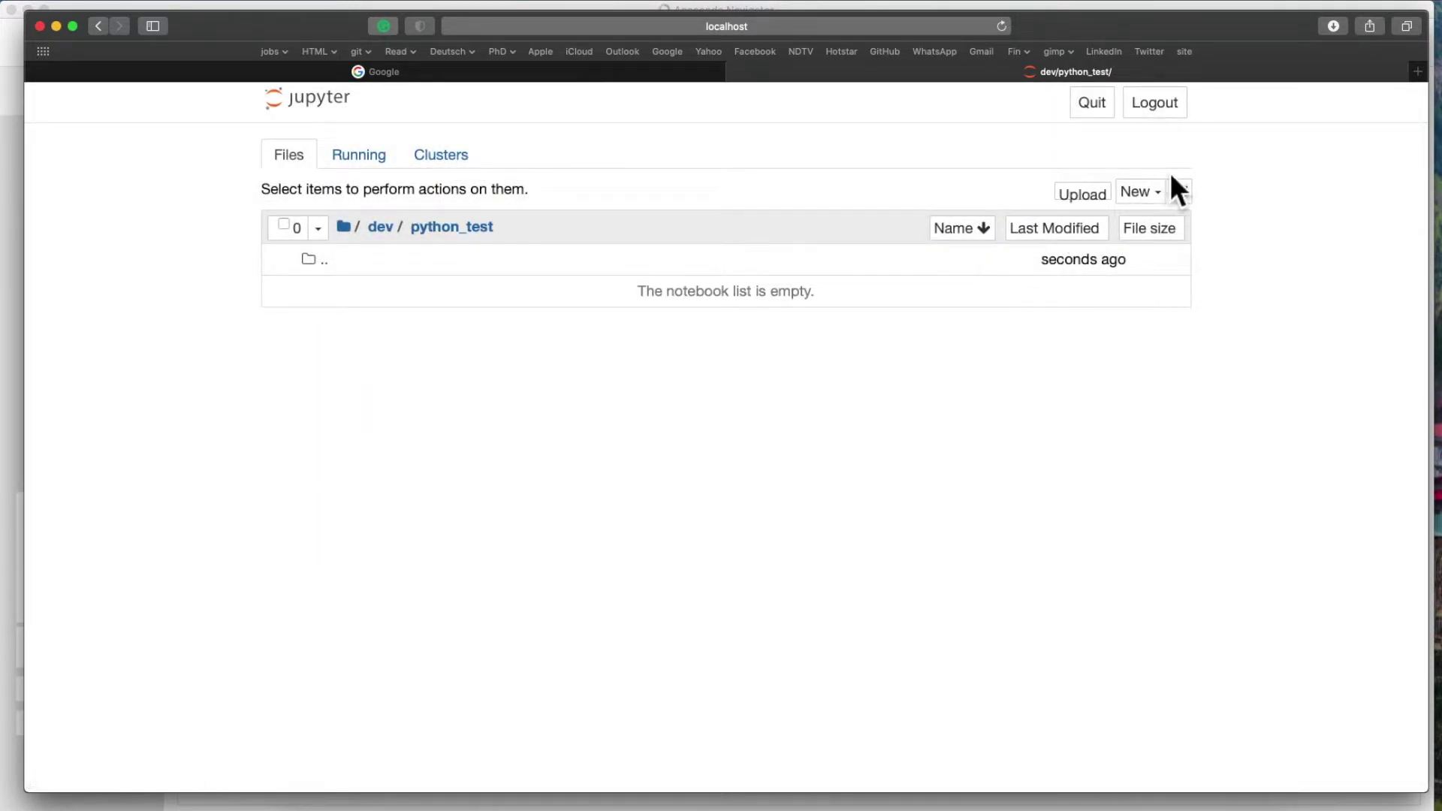
click(1158, 192)
click(1116, 247)
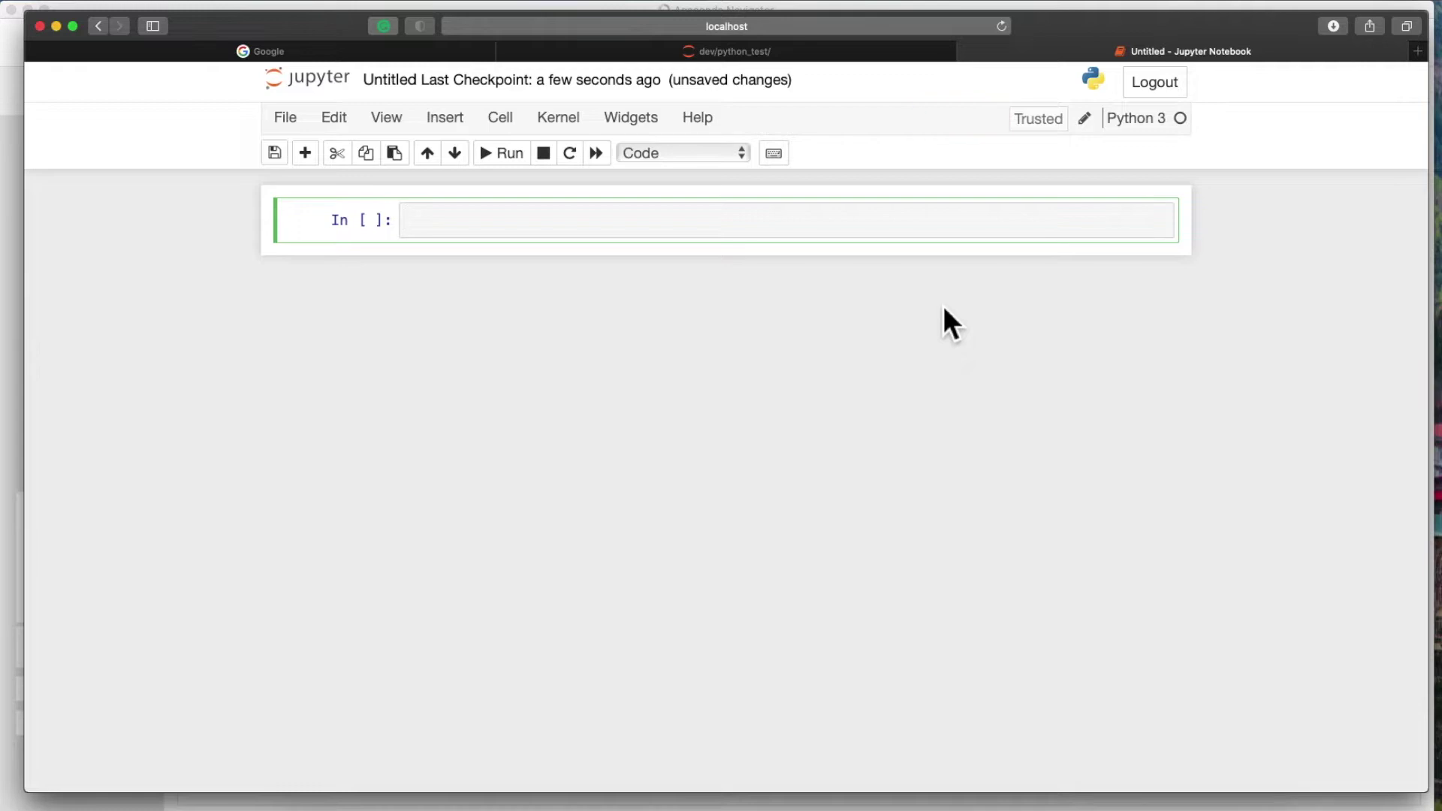
Enter print('Hello Anaconda!') in the first code cell and run it.
text(print('Hello )
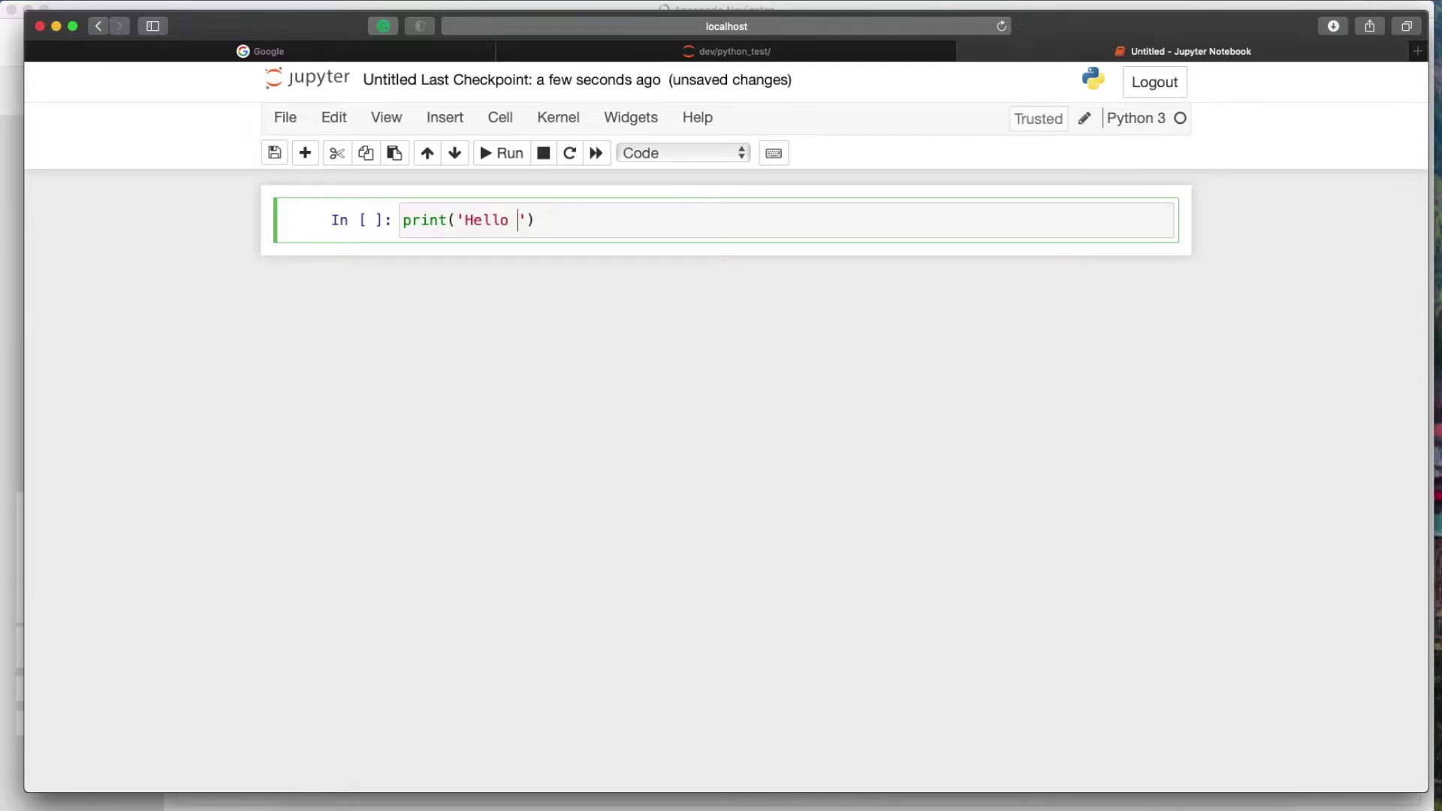
text(Anaconda!)
click(508, 154)
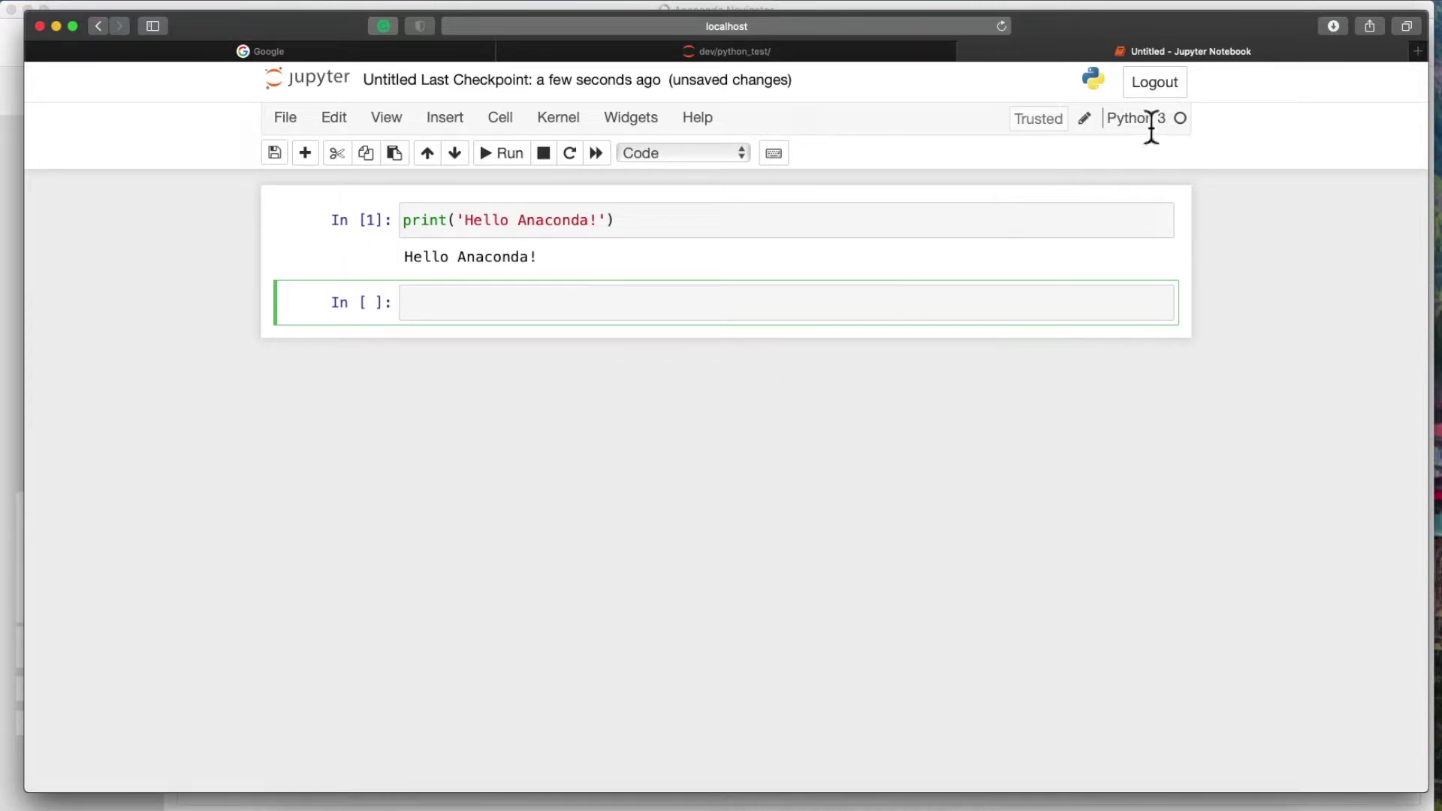
Log out of Jupyter, leaving the notebook unsaved, and close its pages and the browser window.
click(1154, 82)
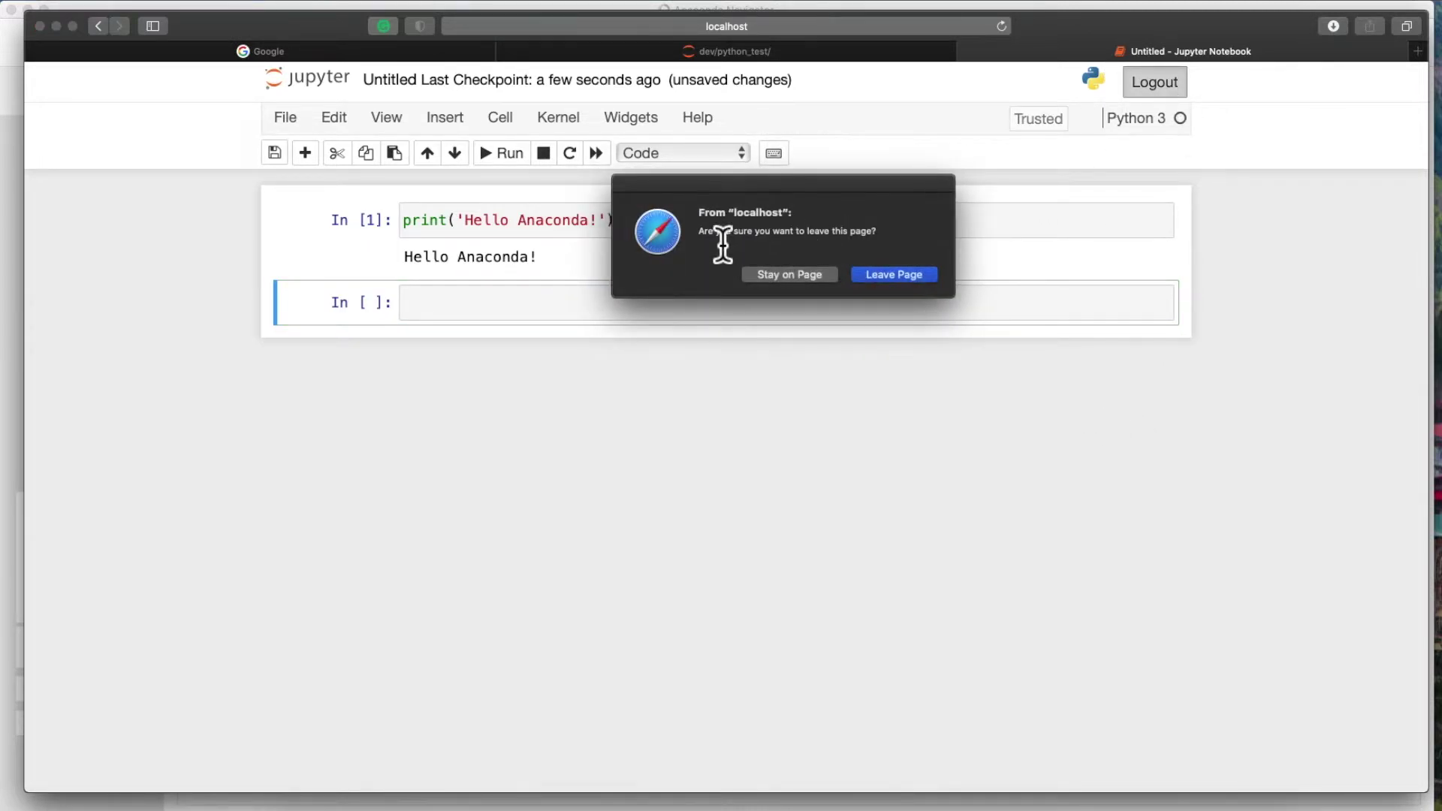
click(894, 275)
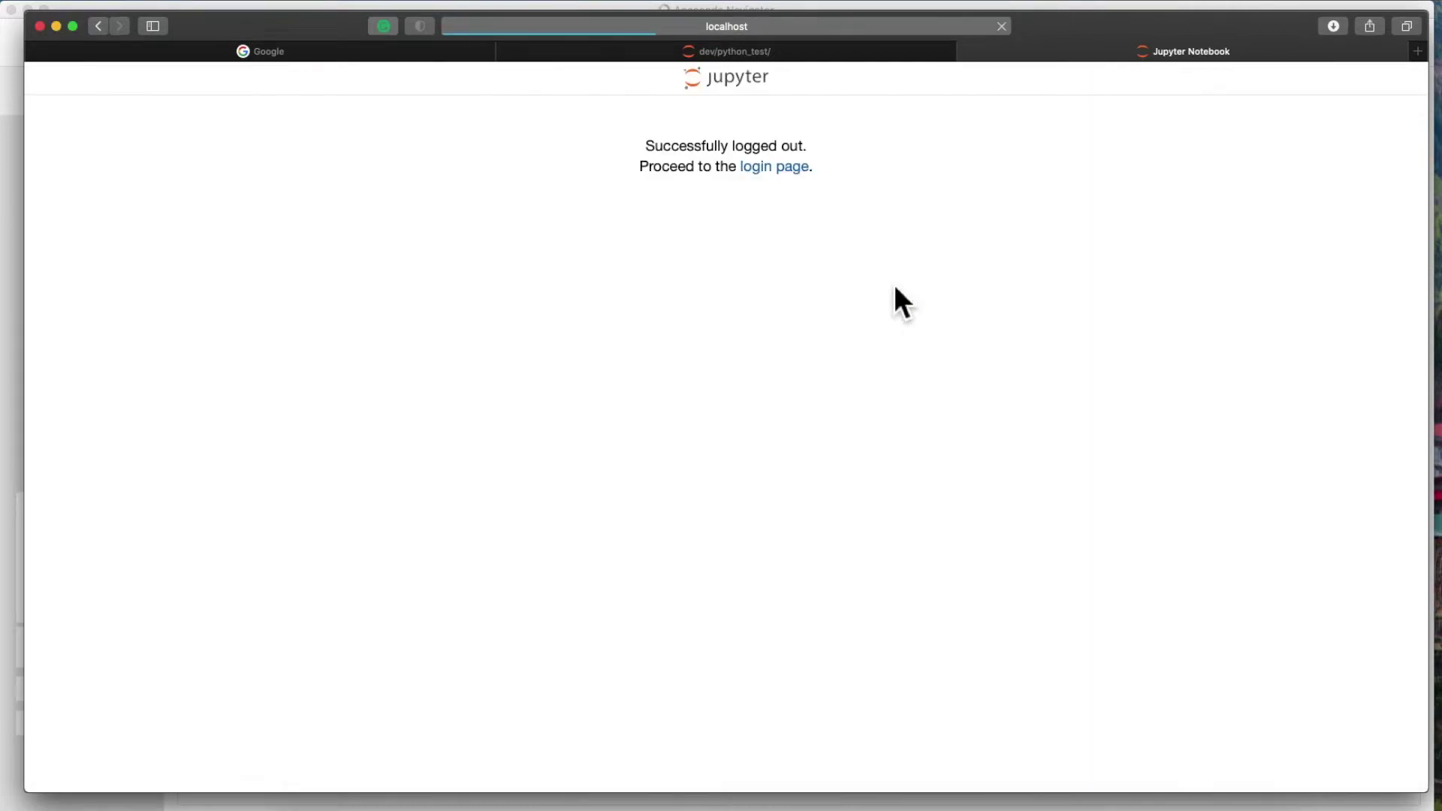
click(976, 57)
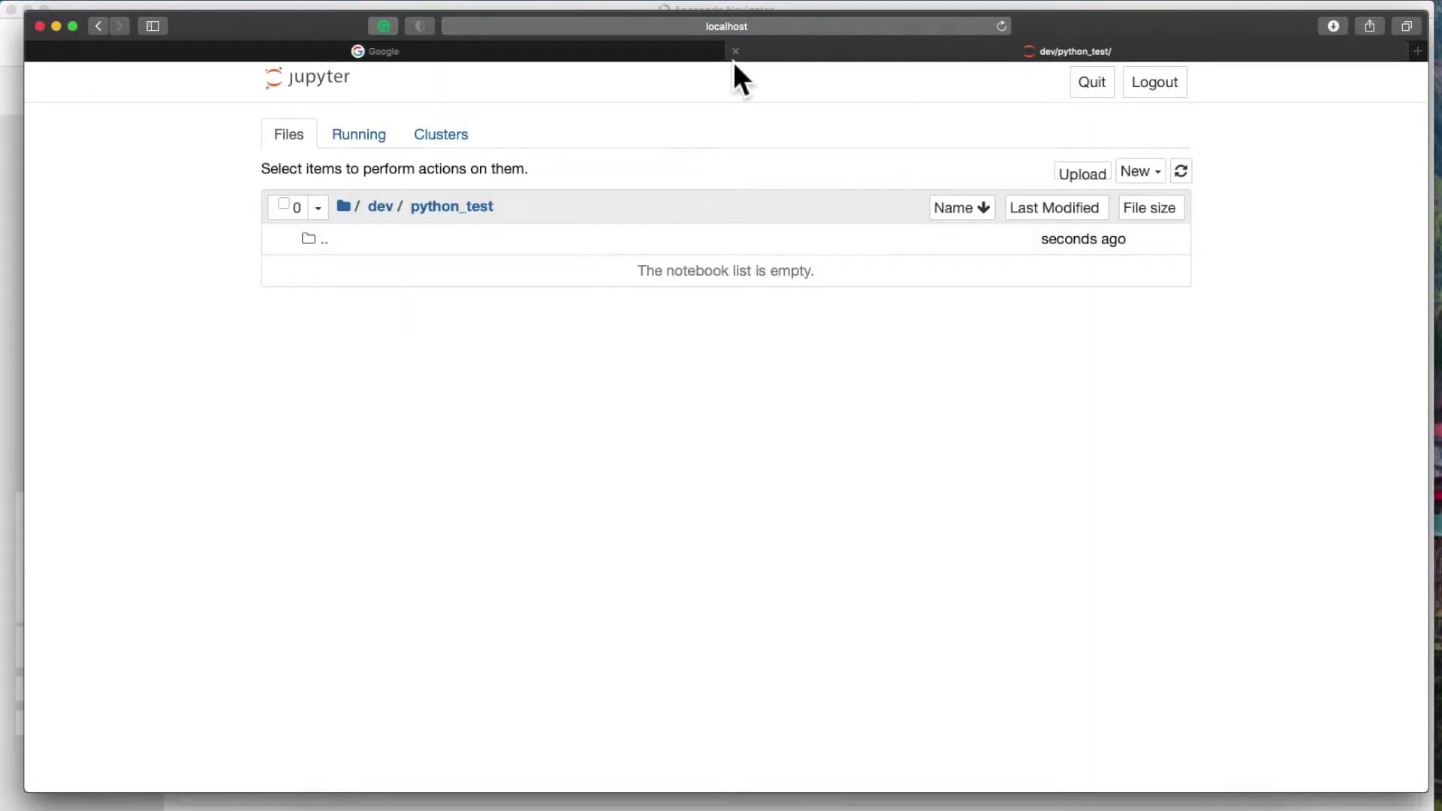
click(737, 57)
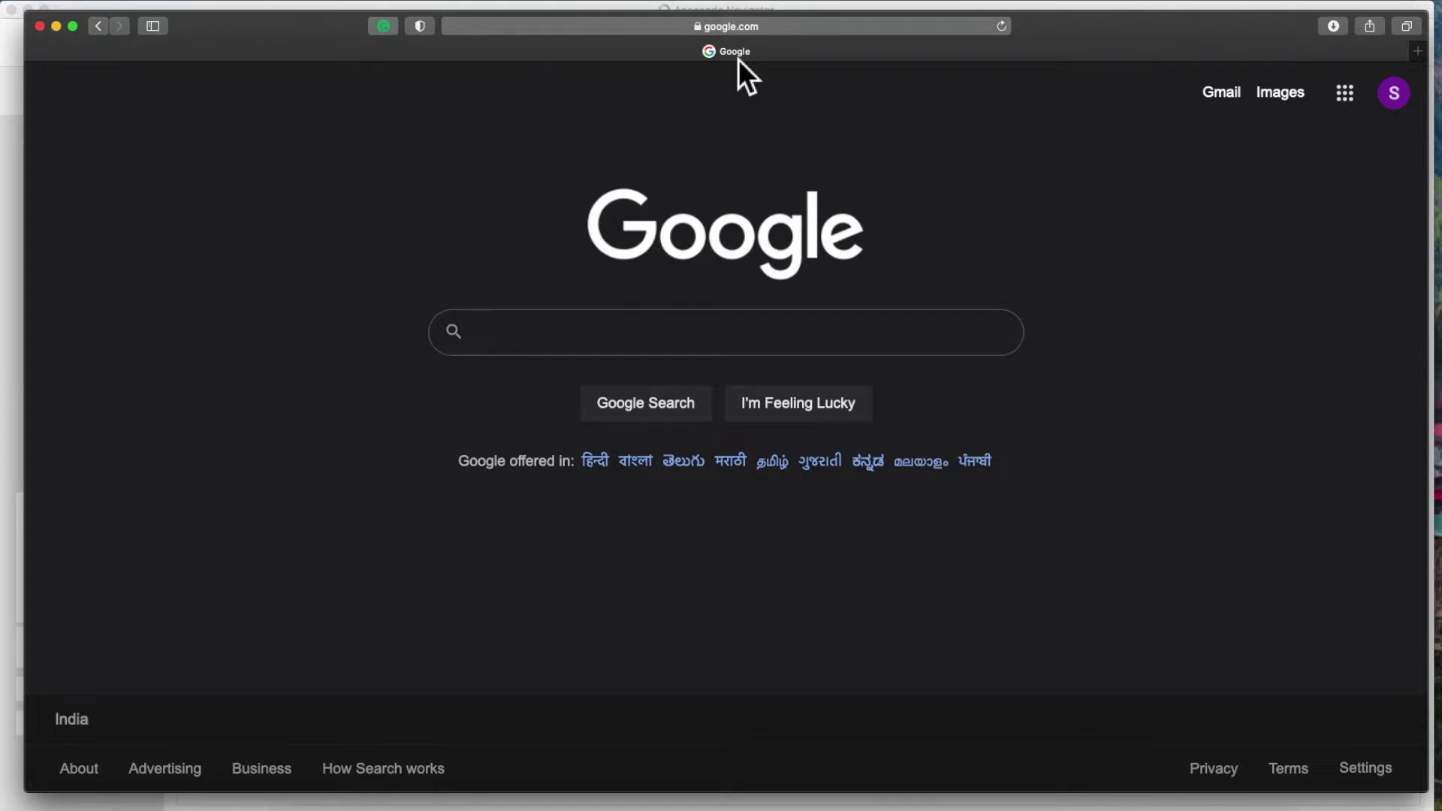
click(40, 27)
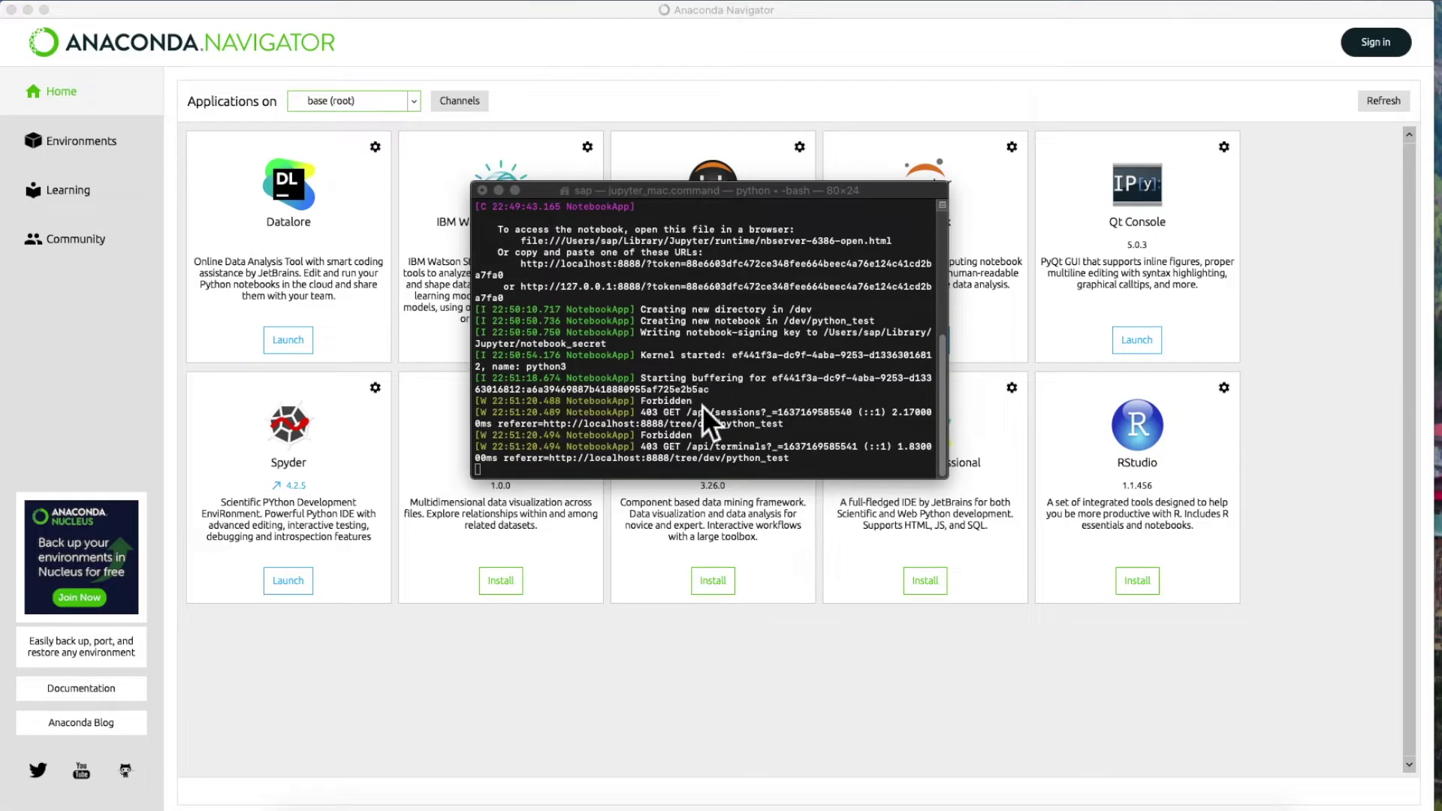
Close the jupyter_mac.command terminal window and terminate its running processes.
click(719, 430)
scroll(719, 425, up, 5)
scroll(720, 424, down, 5)
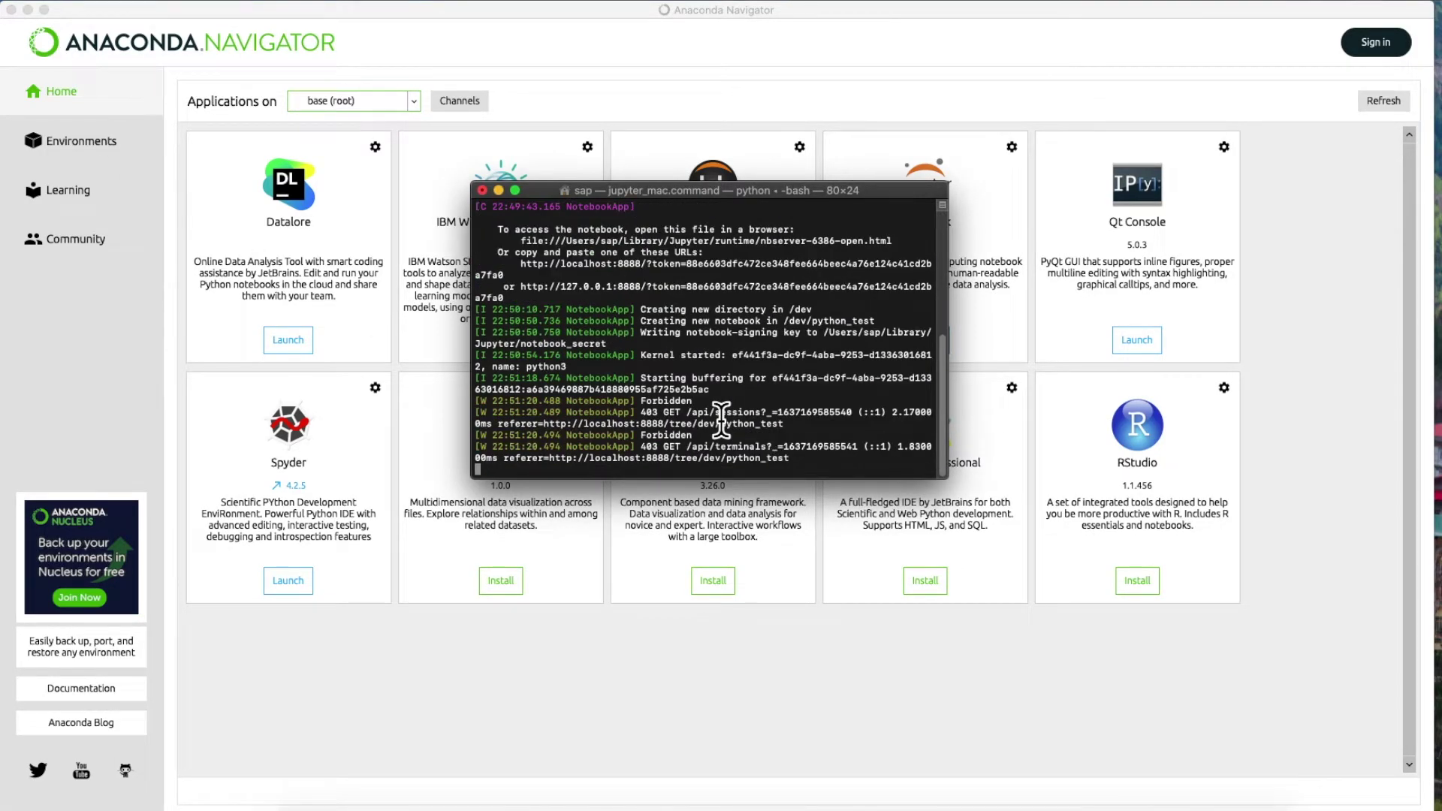
click(483, 190)
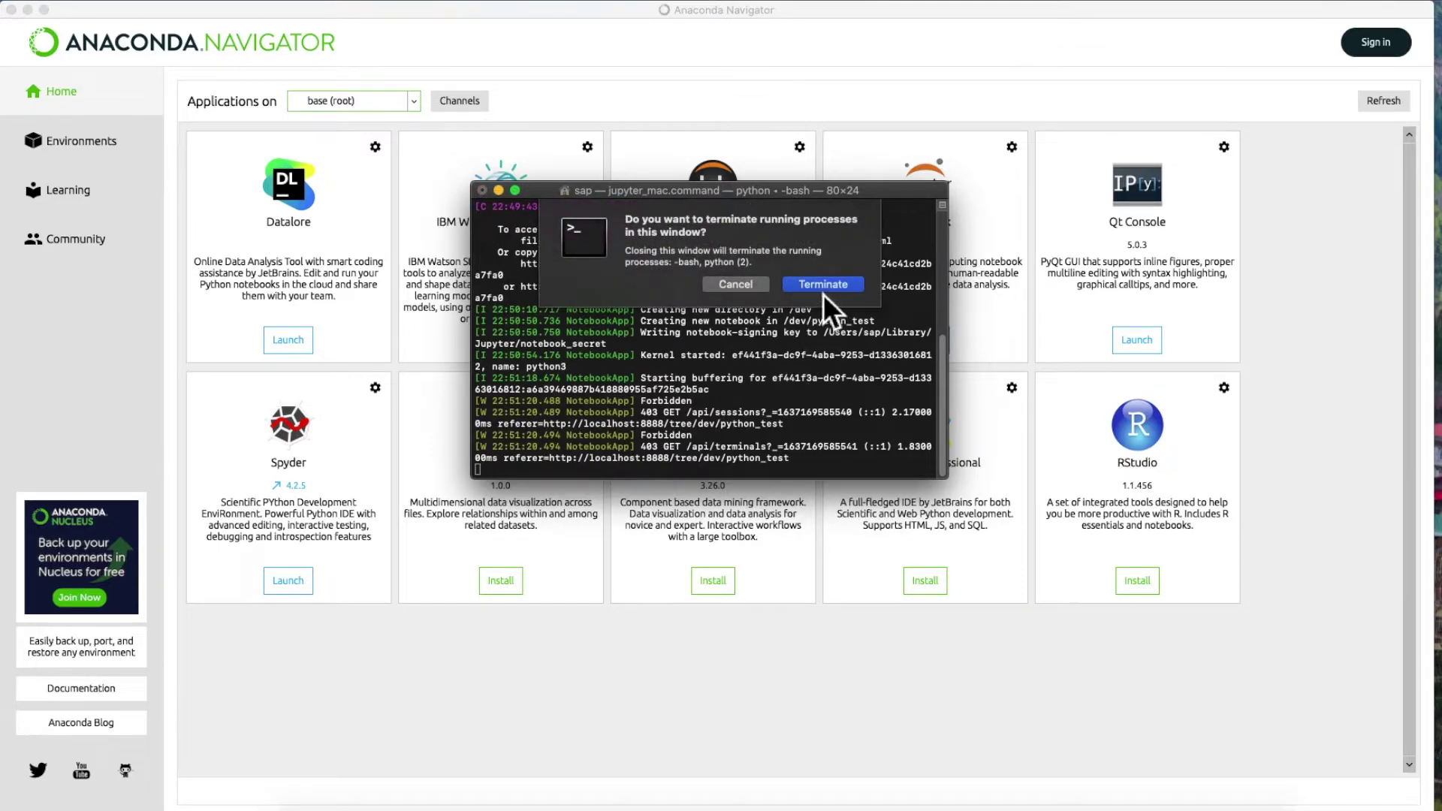
click(826, 291)
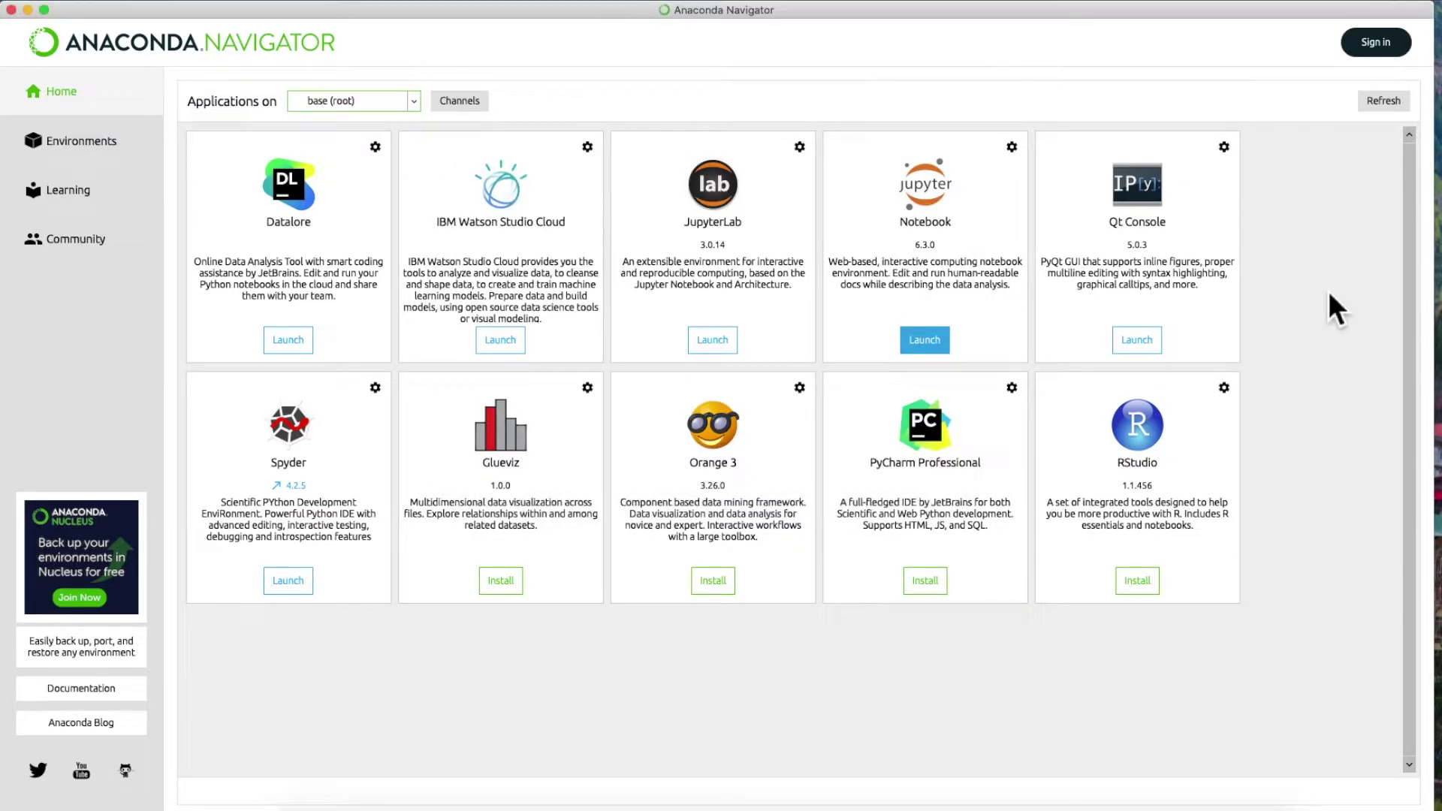
Filter the base (root) environment's package list to show only packages that are not installed.
click(65, 137)
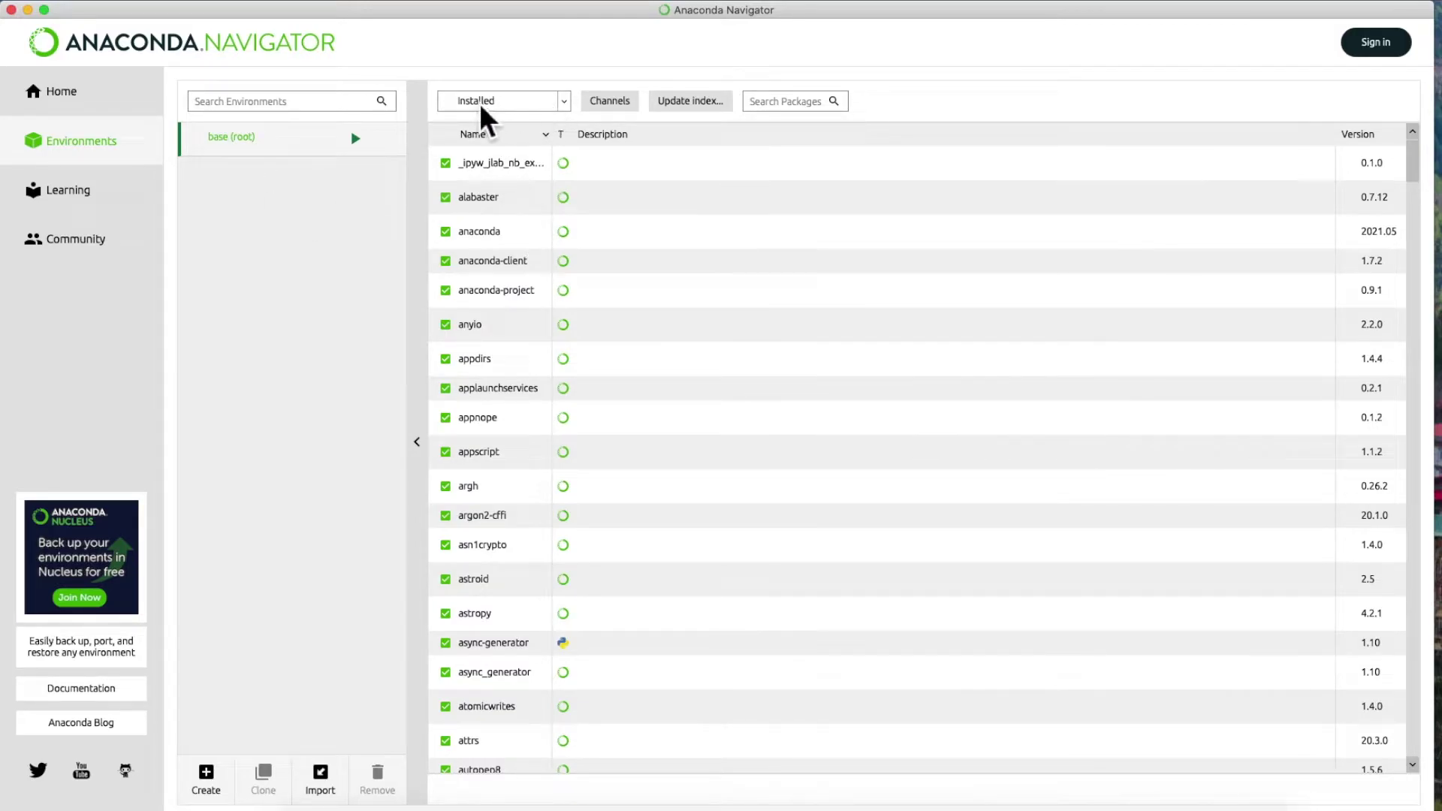
click(565, 102)
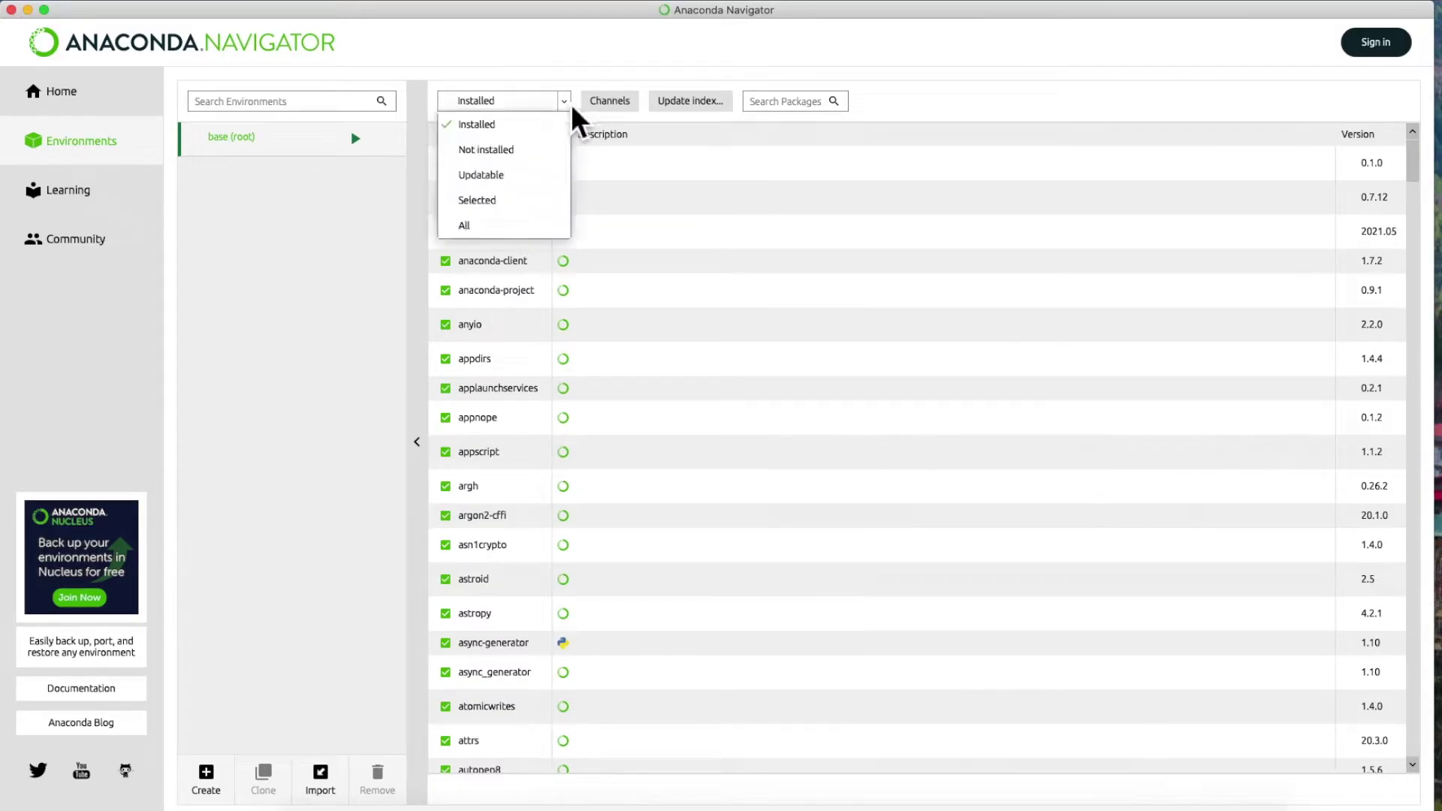
click(540, 154)
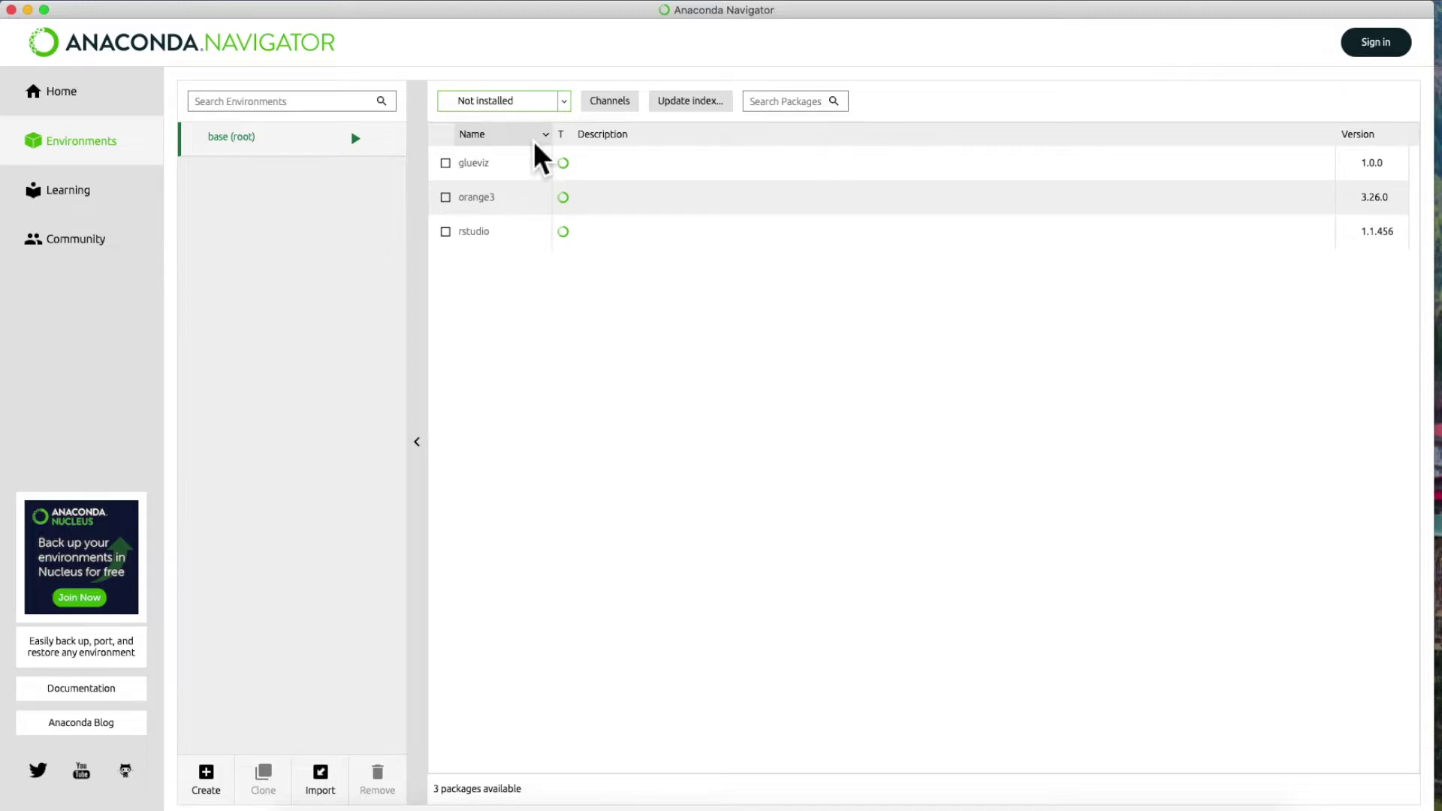
Filter the base (root) package list by Updatable, Selected and All in turn, and return it to Installed.
click(565, 105)
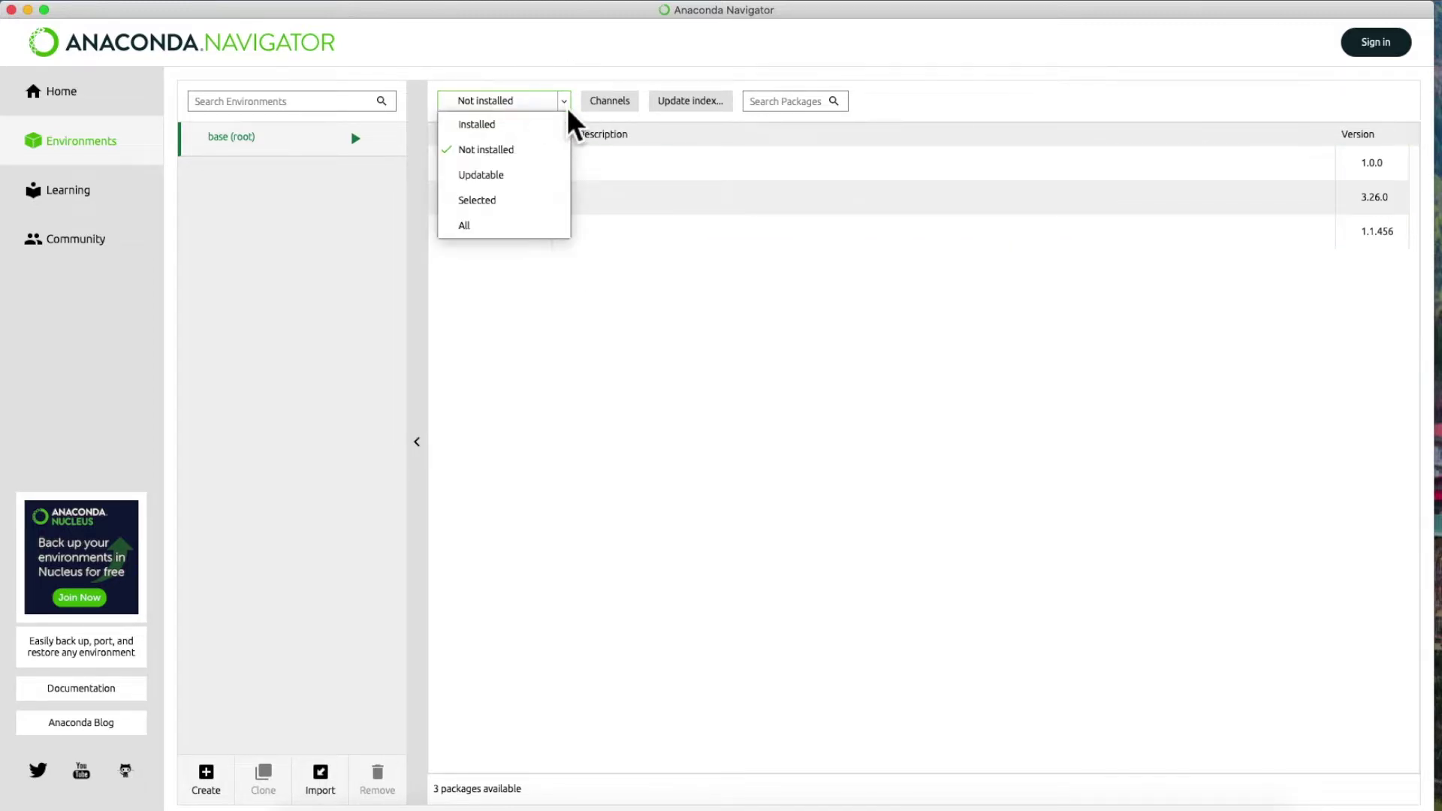
click(535, 184)
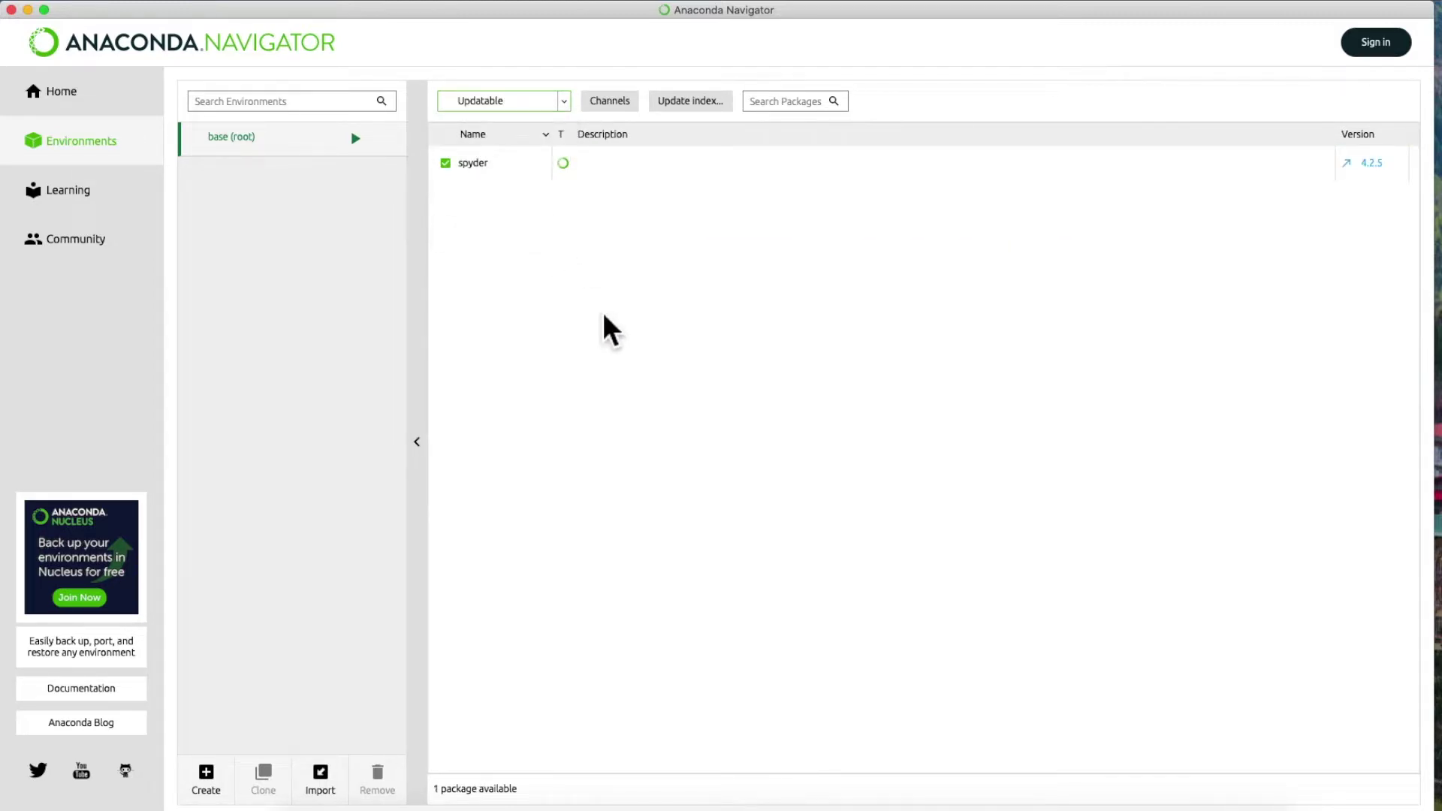
click(564, 102)
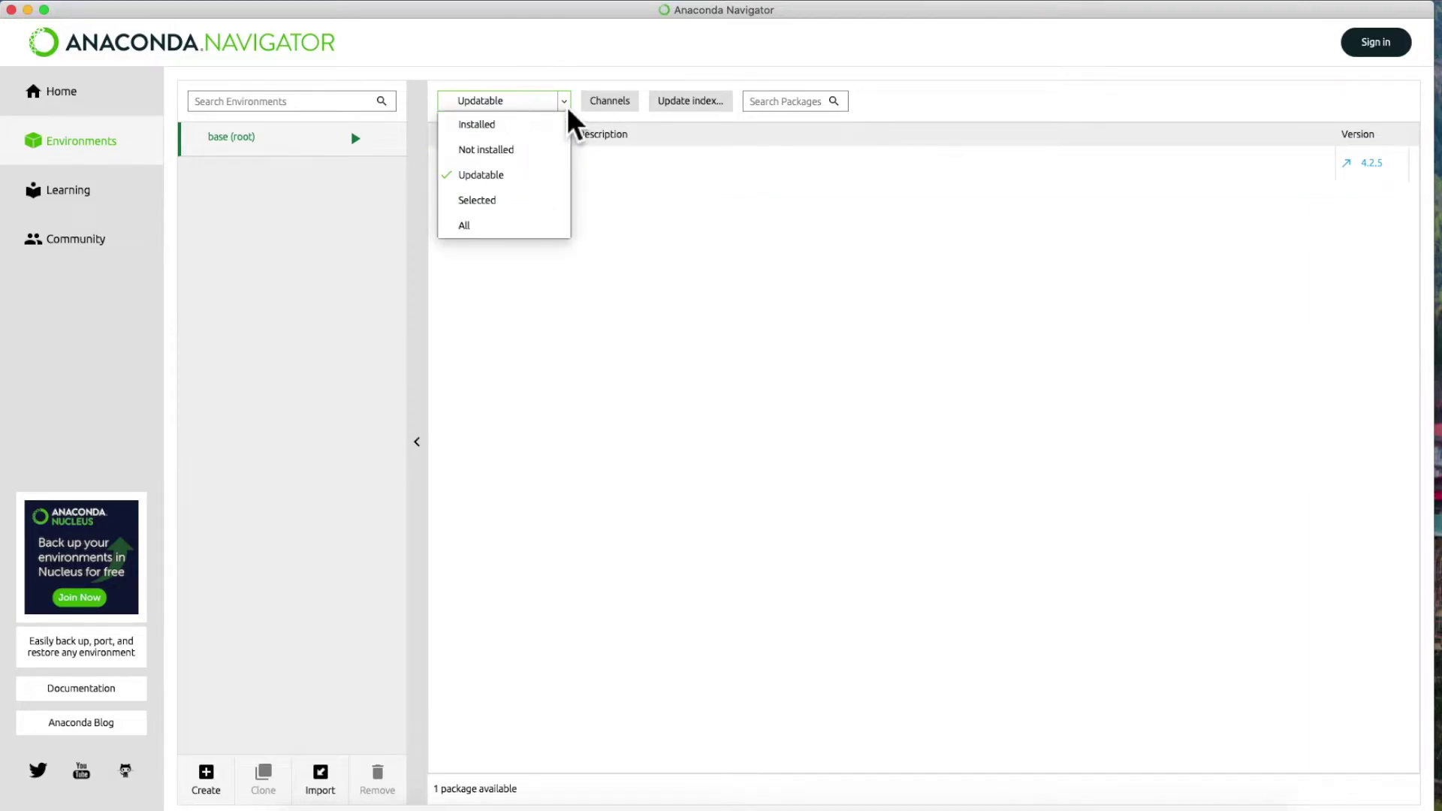
click(527, 205)
click(564, 104)
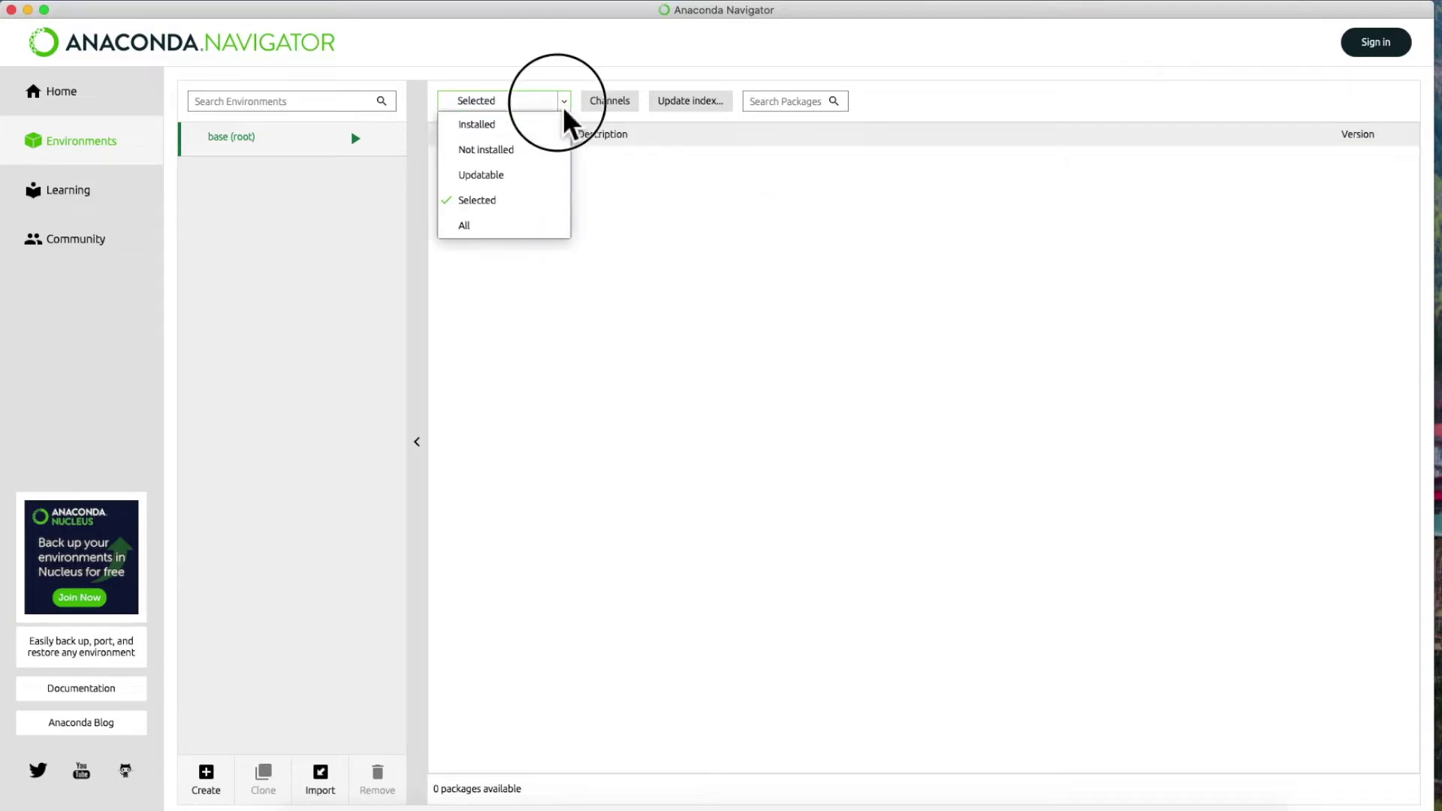
click(510, 232)
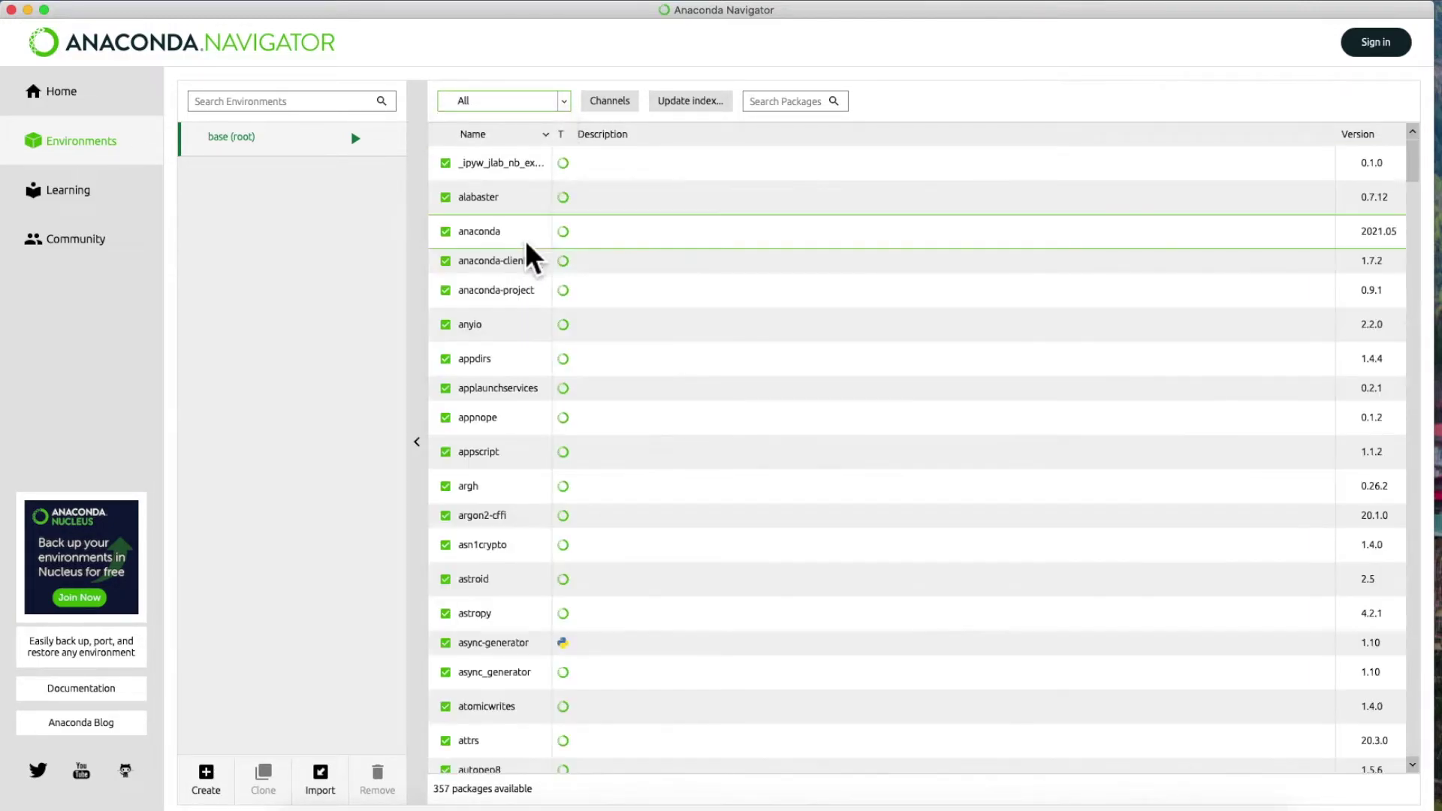
click(565, 105)
click(548, 127)
click(605, 102)
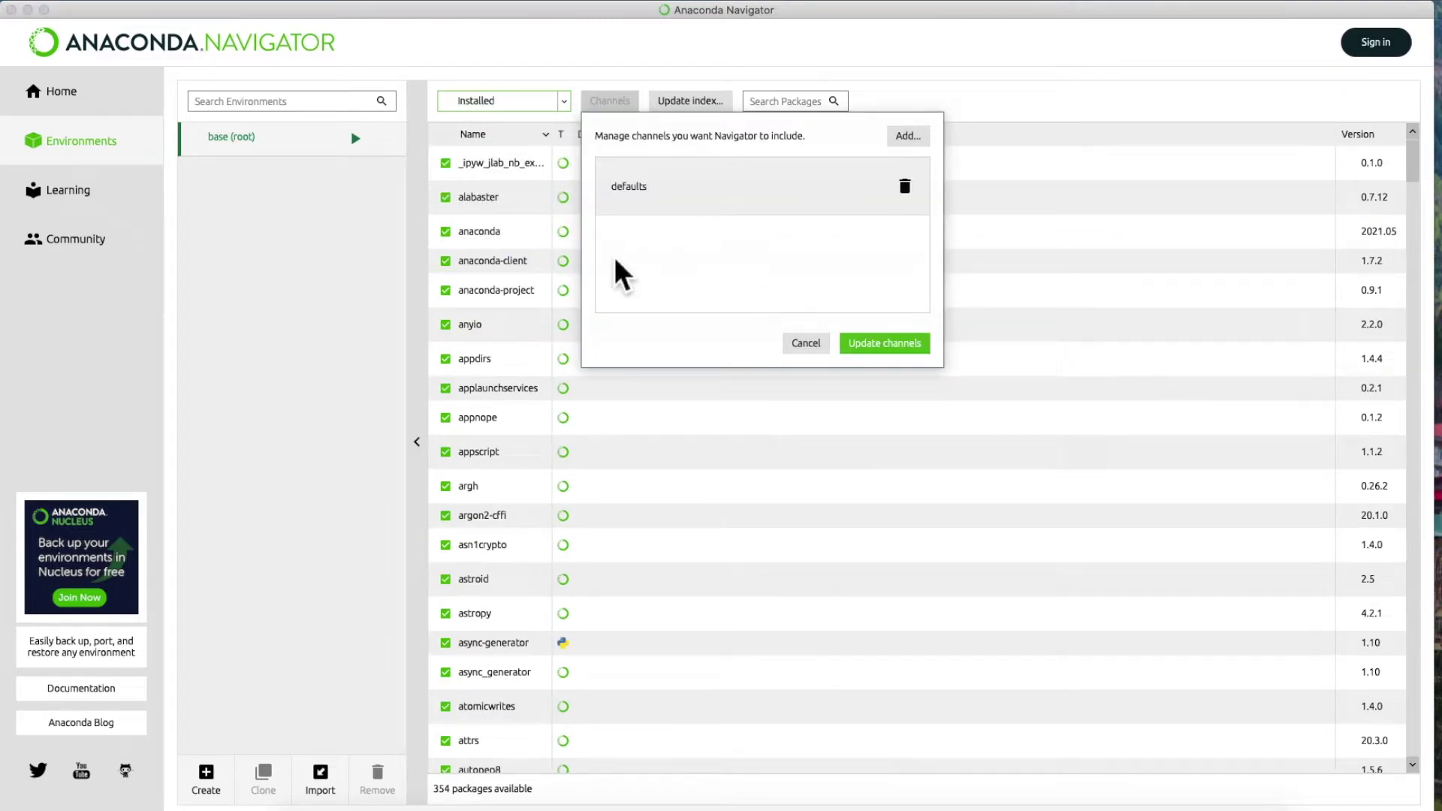
click(909, 139)
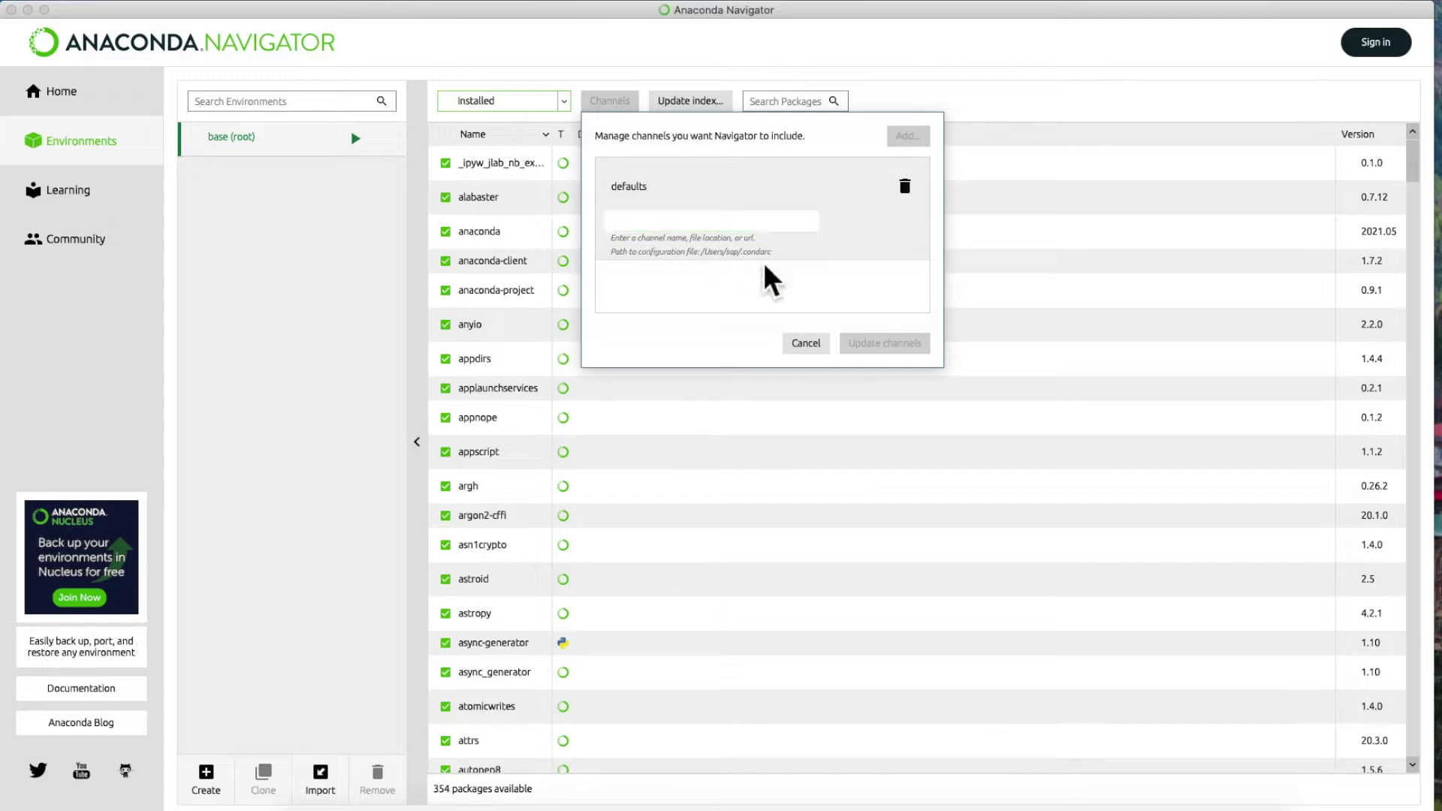
click(739, 224)
text(conda-forge)
key(Return)
key(Return)
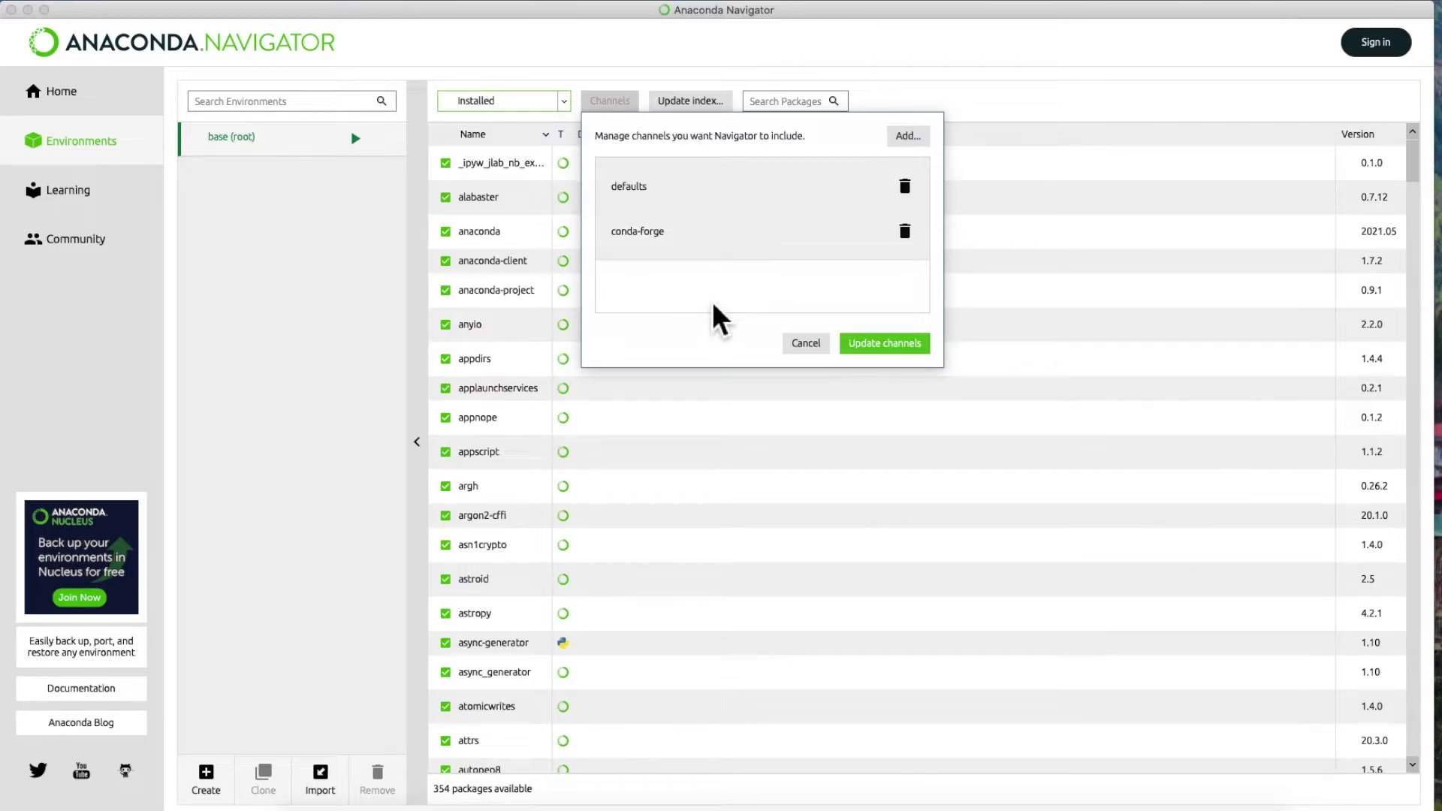
click(915, 346)
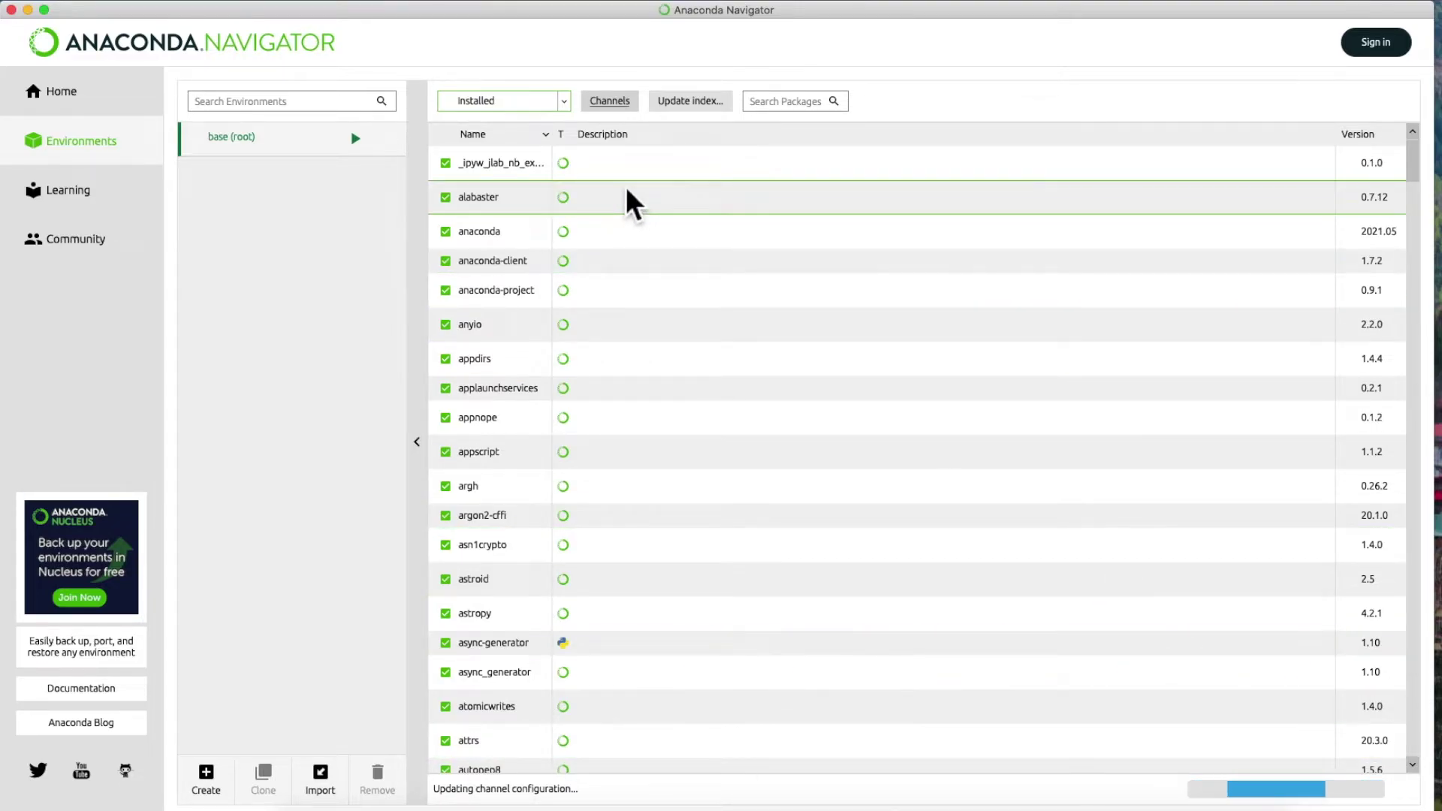
Check the packages that are not installed, and set the package filter back to Installed.
click(565, 101)
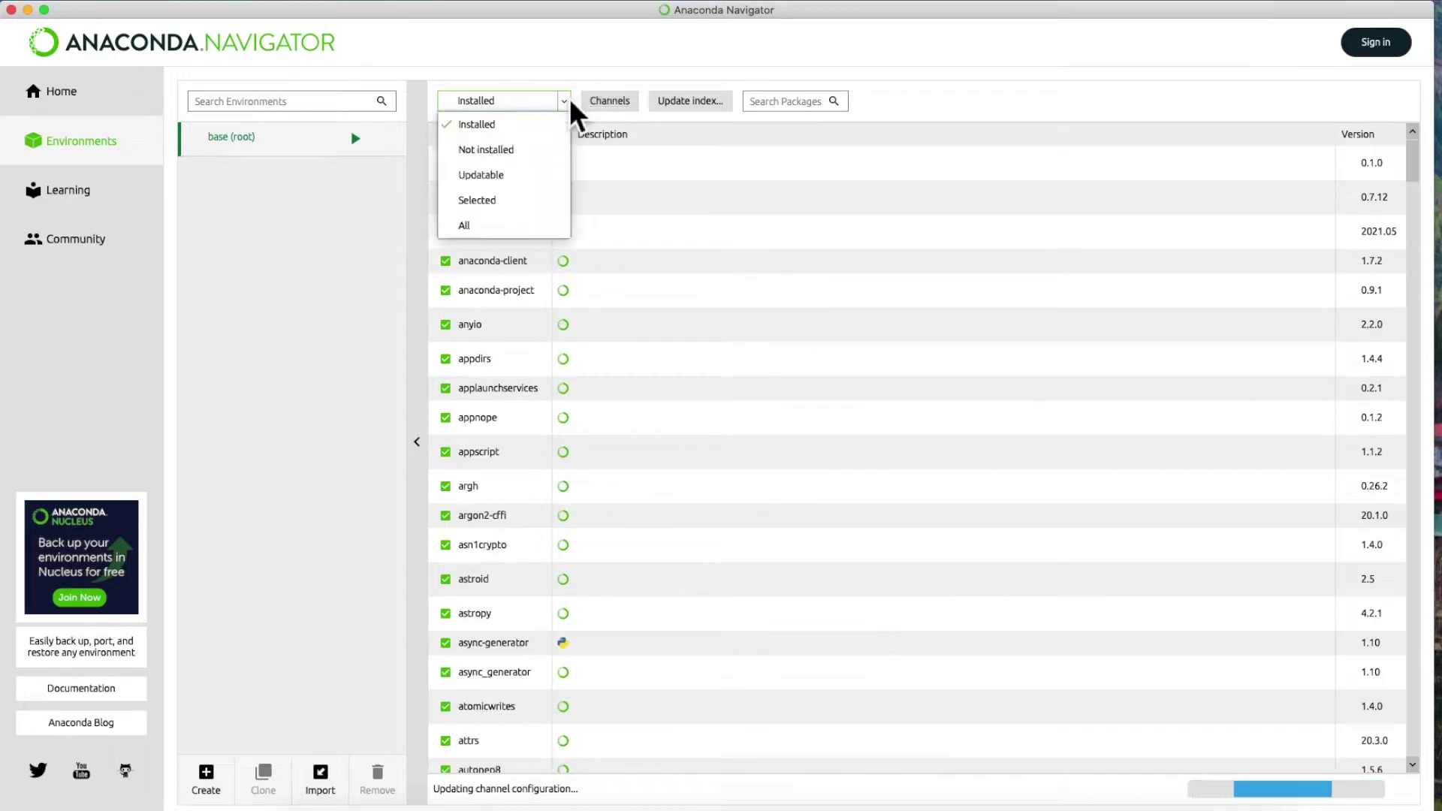
click(523, 154)
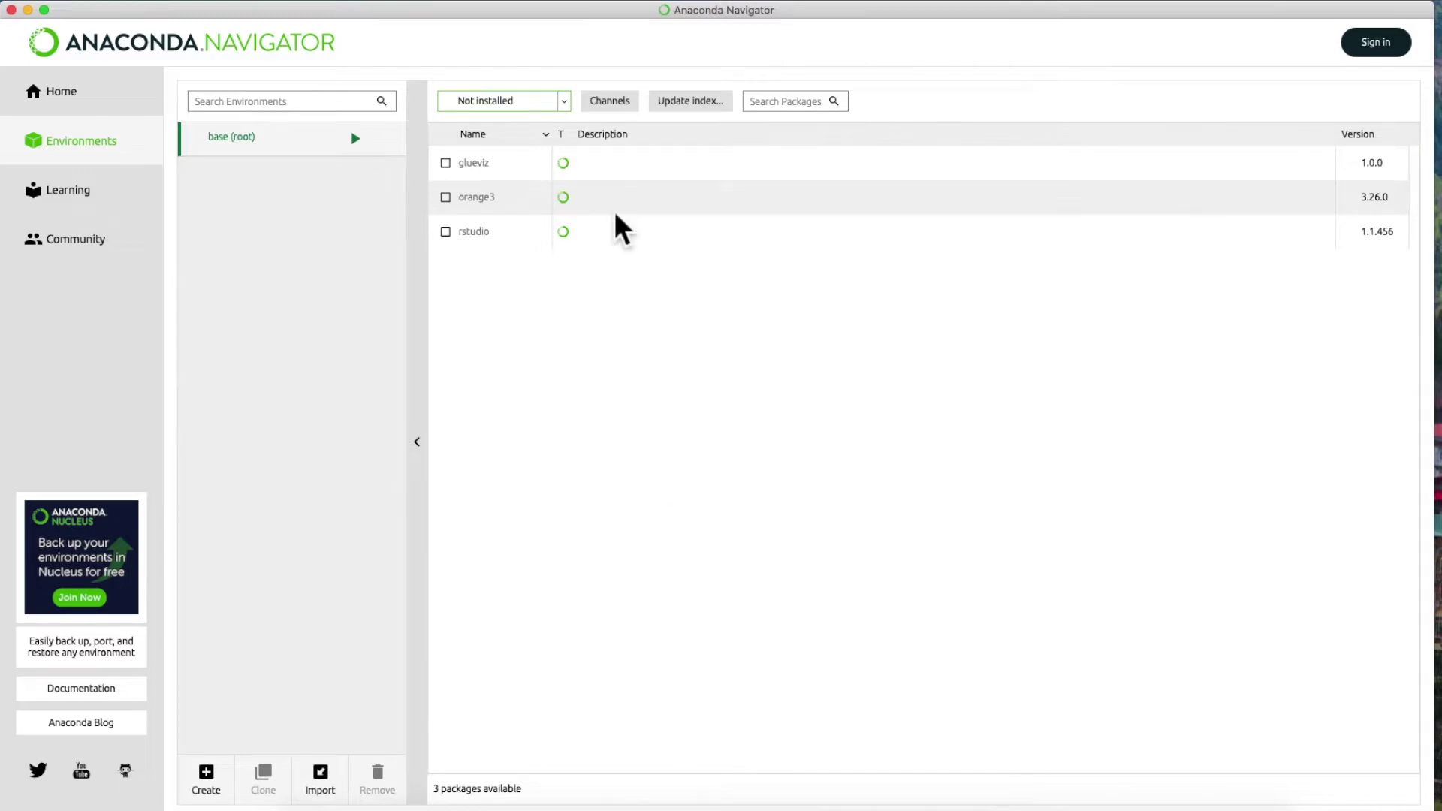
click(571, 106)
click(547, 129)
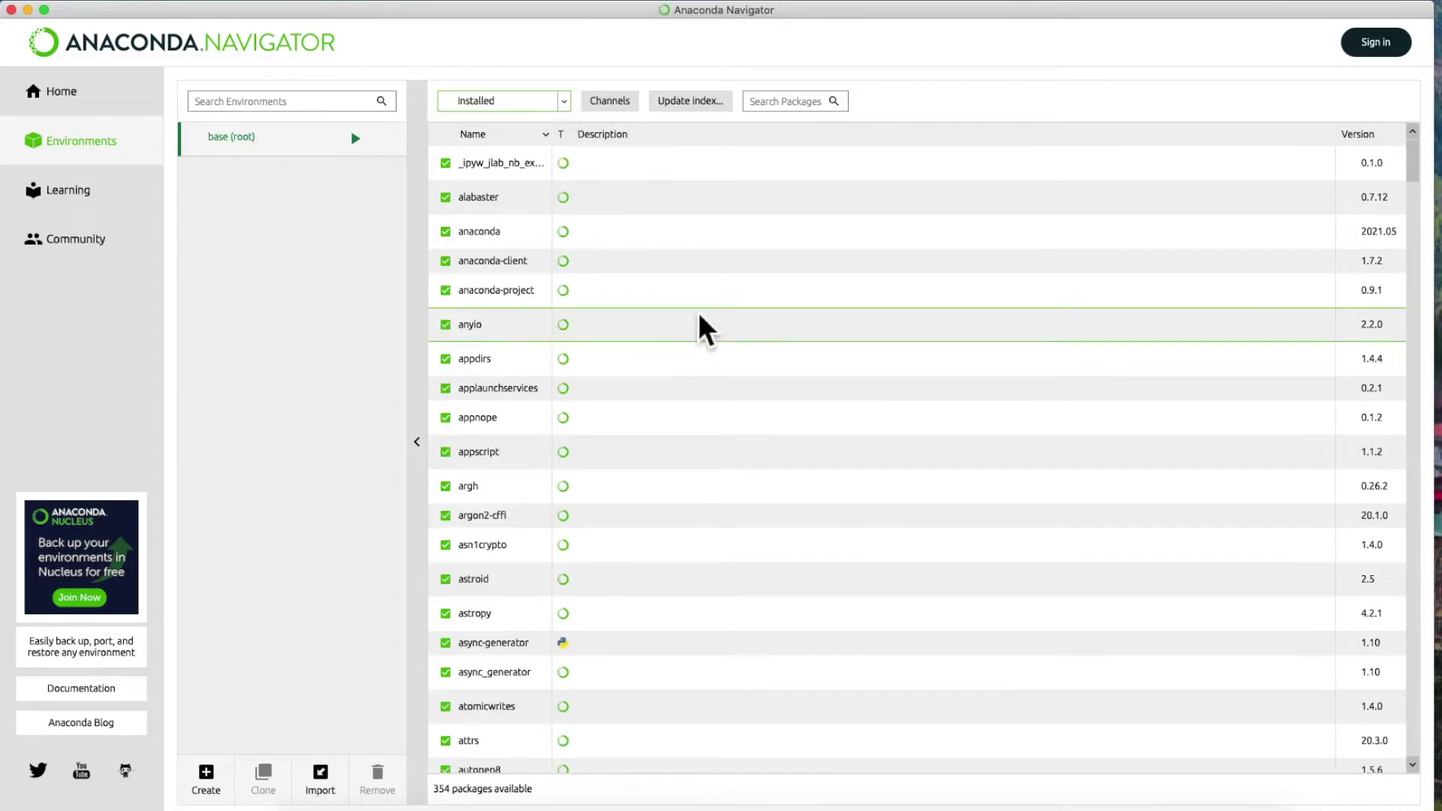
Update the conda-forge and defaults channels again and set the package filter to All, looking through the list.
click(614, 105)
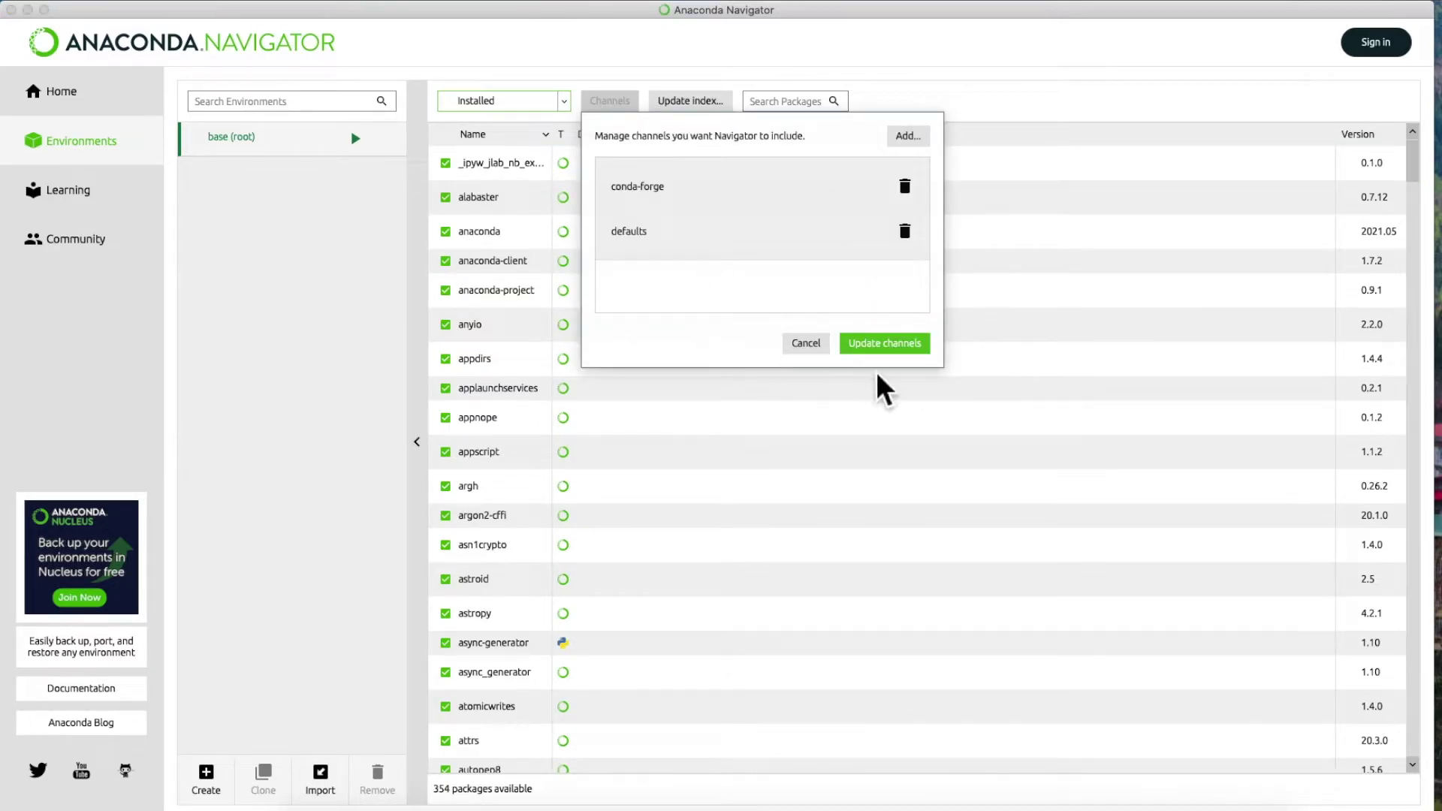
click(881, 345)
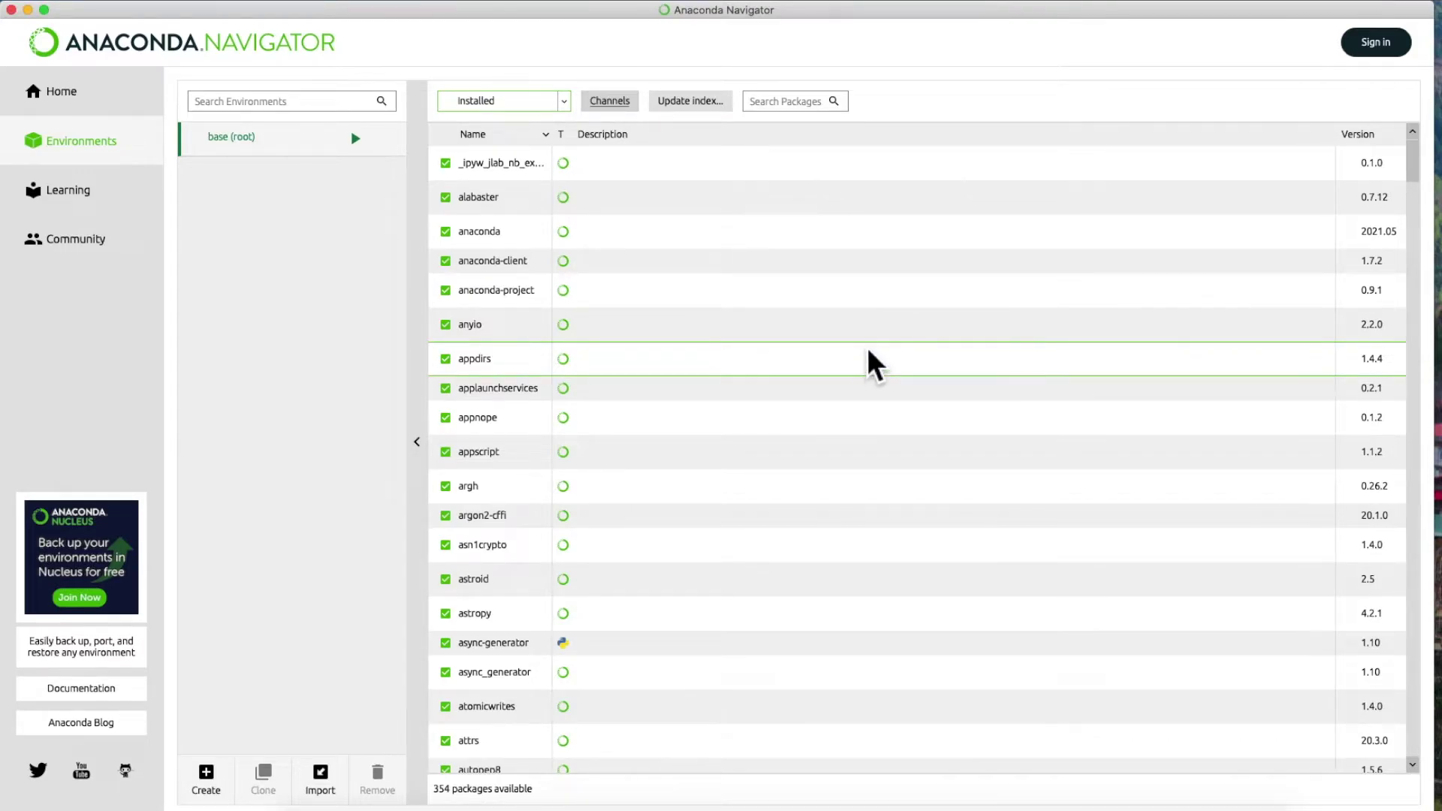
click(564, 102)
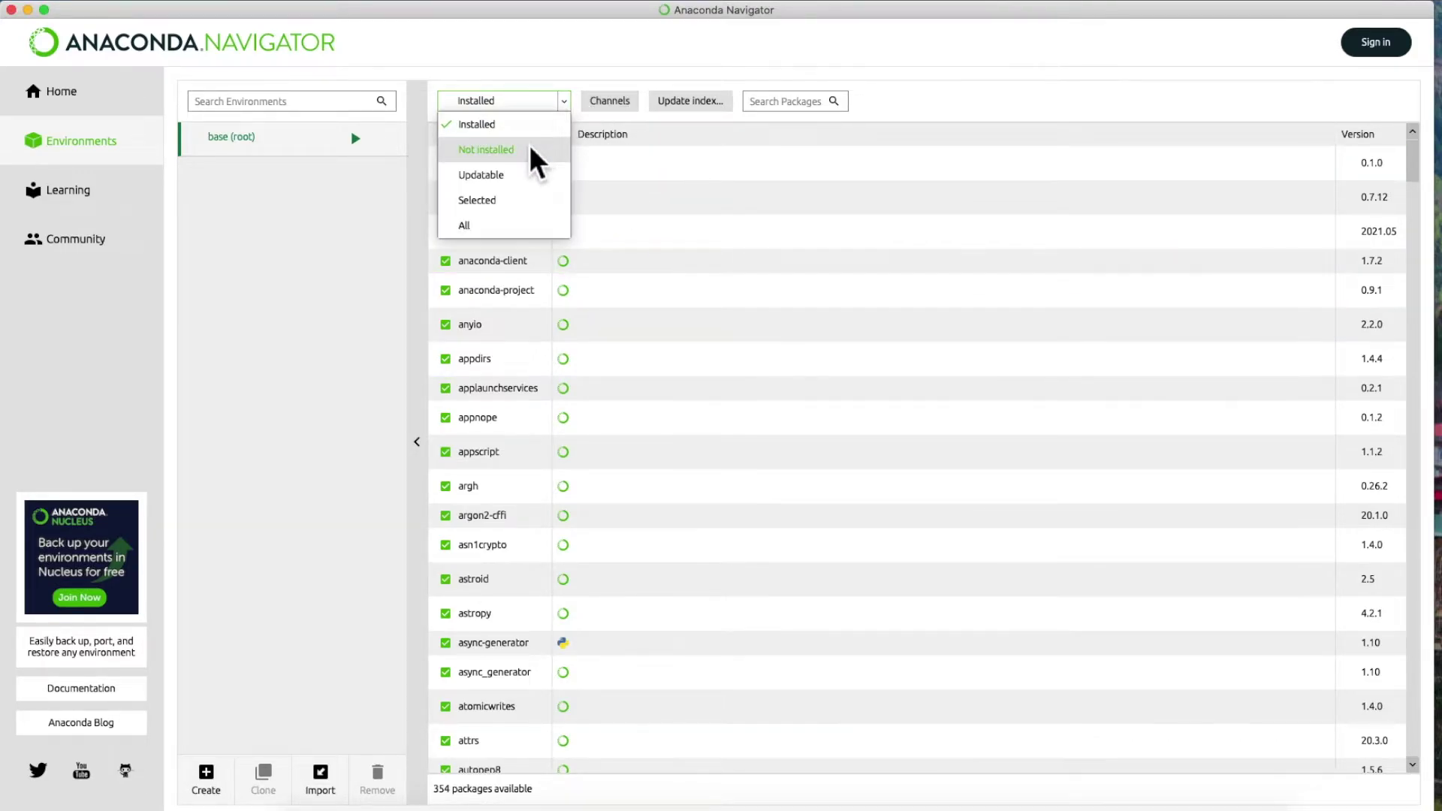
click(529, 149)
click(564, 105)
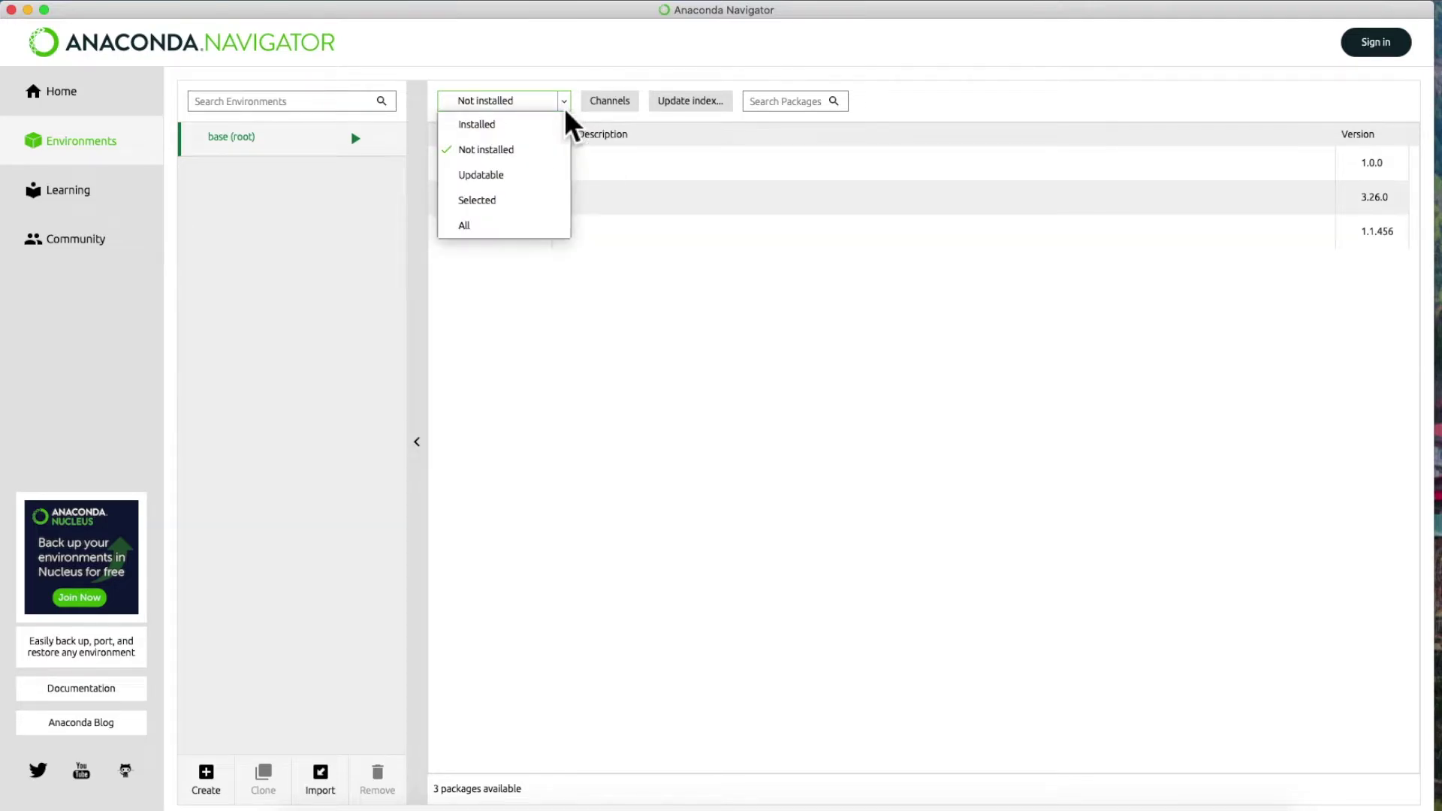
click(514, 227)
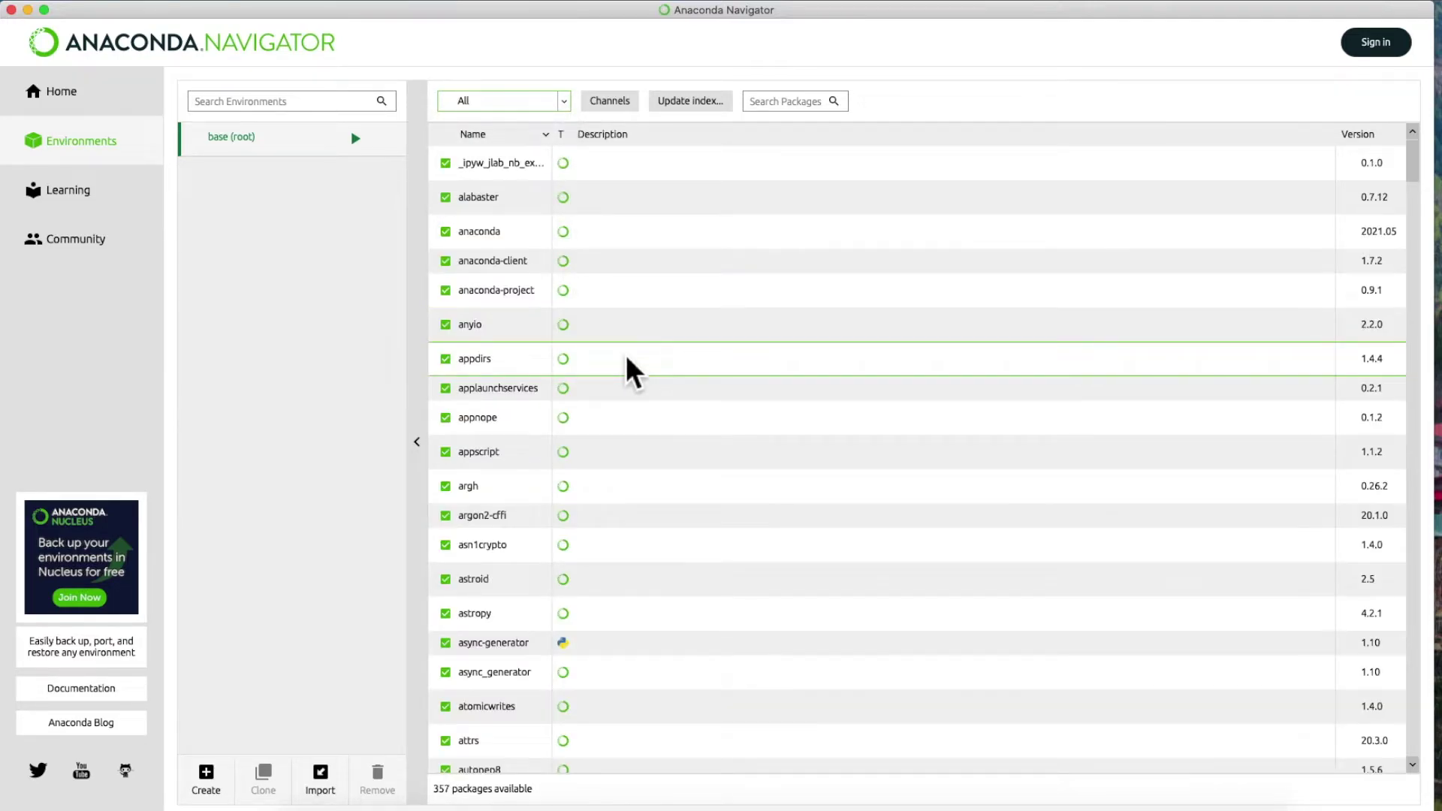
scroll(625, 354, down, 10)
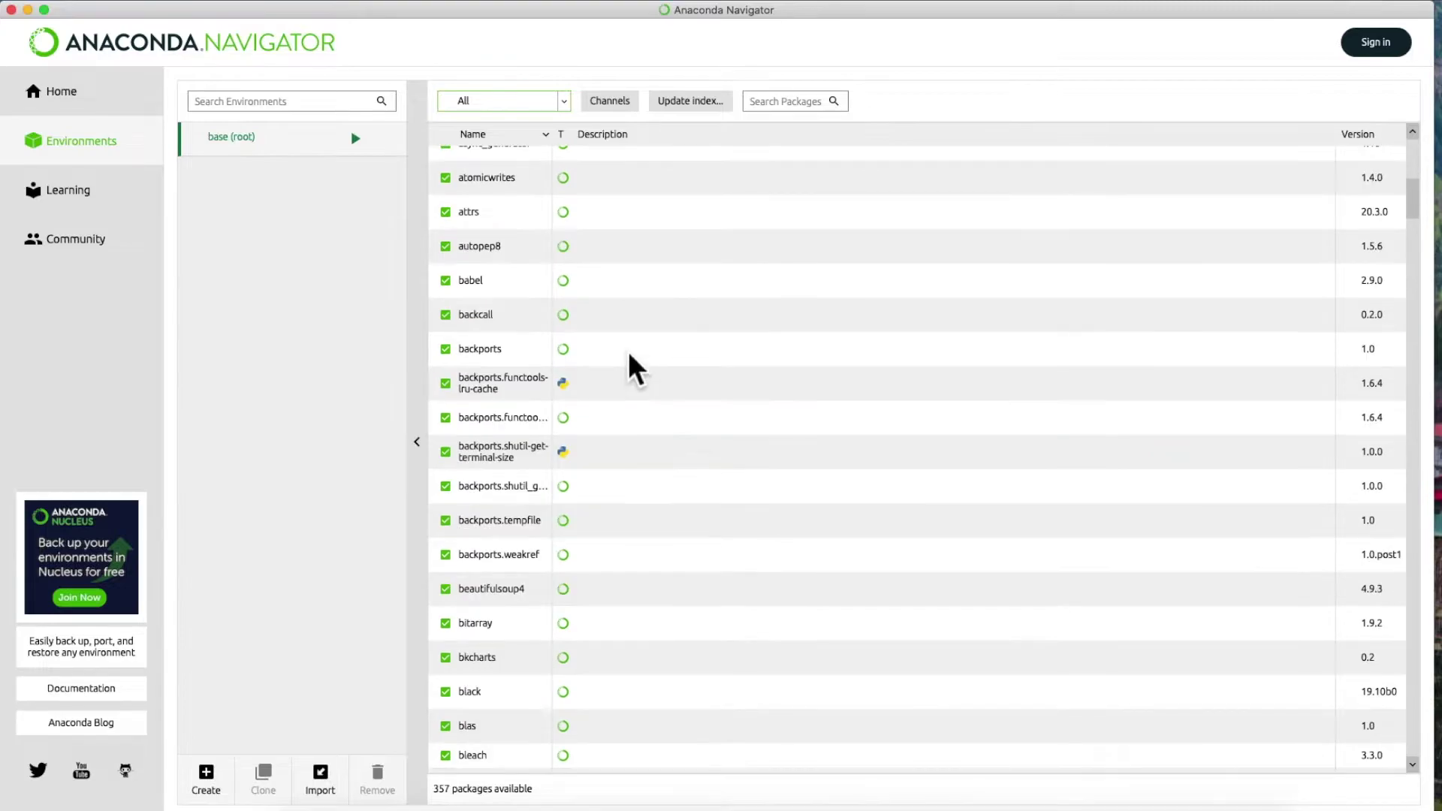
drag(1413, 199, 1415, 148)
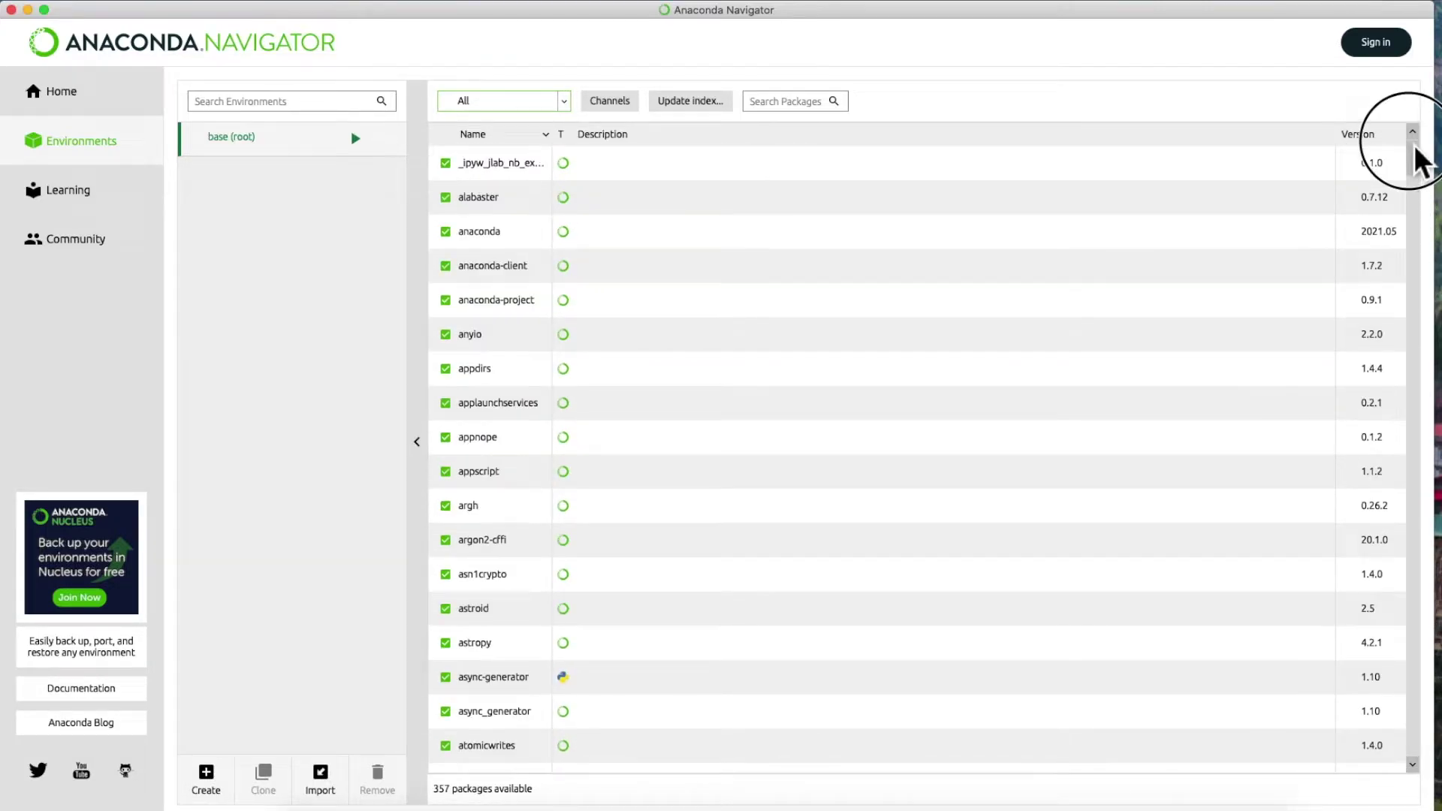
Update the package index and postpone the offered update to Anaconda Navigator 2.1.1.
click(701, 111)
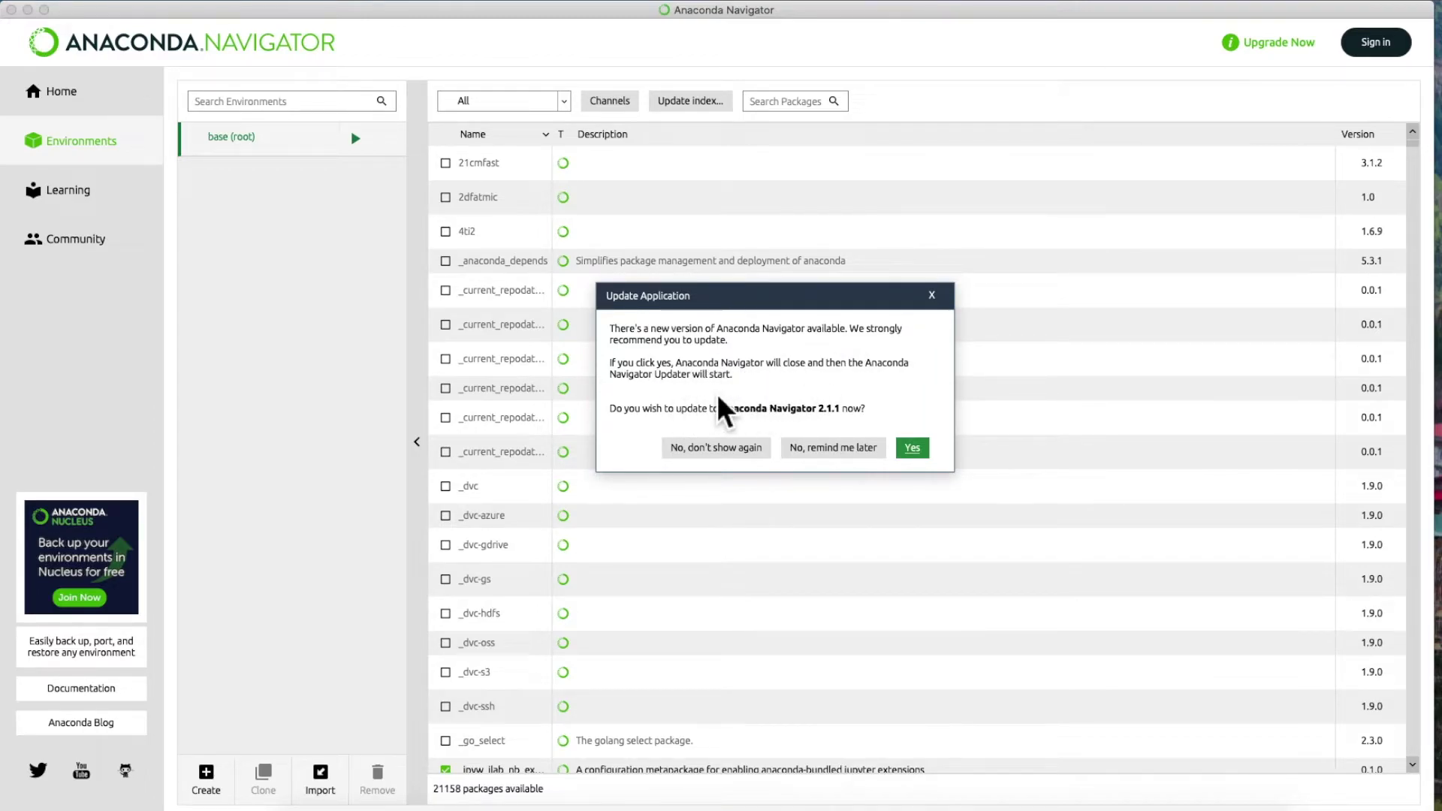
click(830, 454)
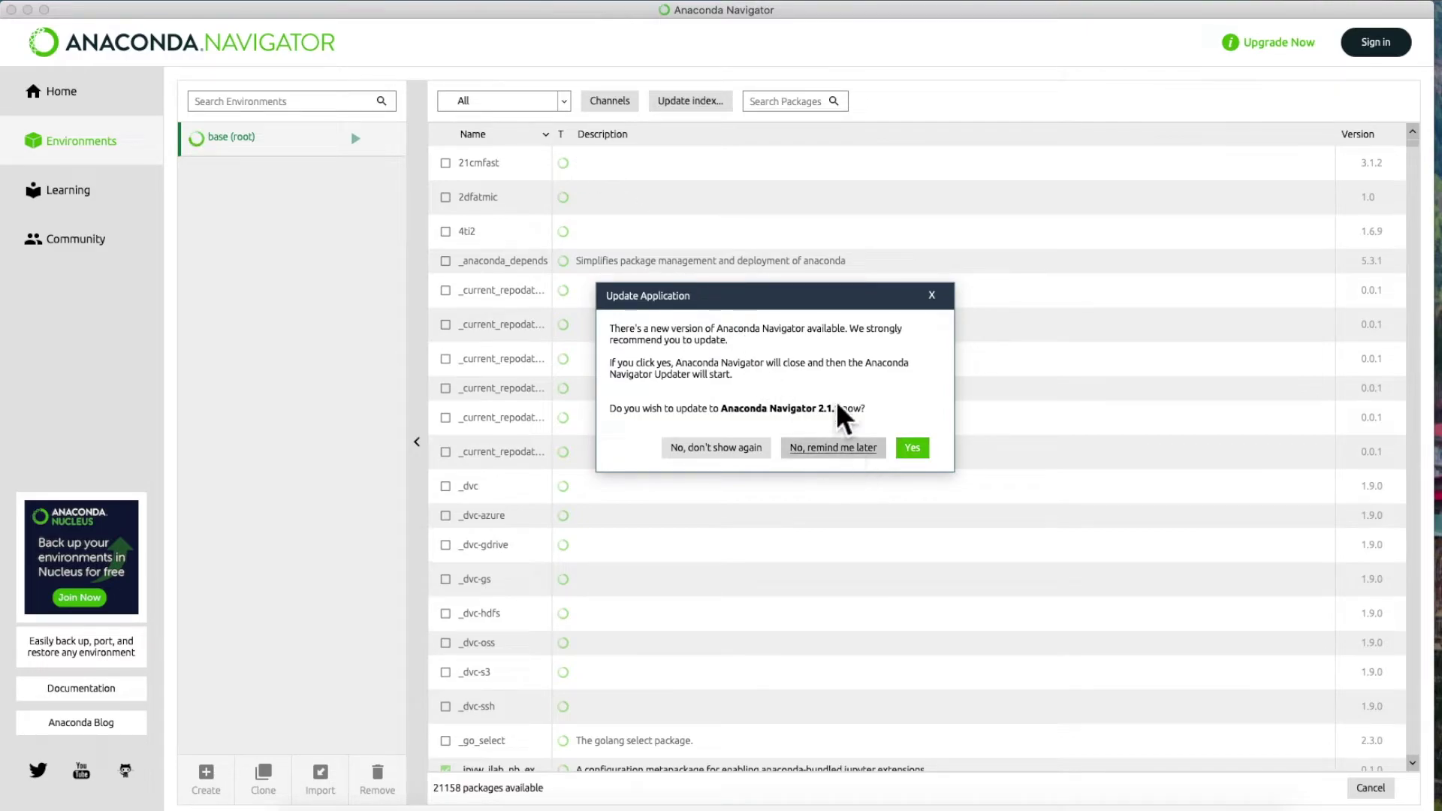
Look through the base environment's not-installed packages and return the package filter to Installed.
click(568, 106)
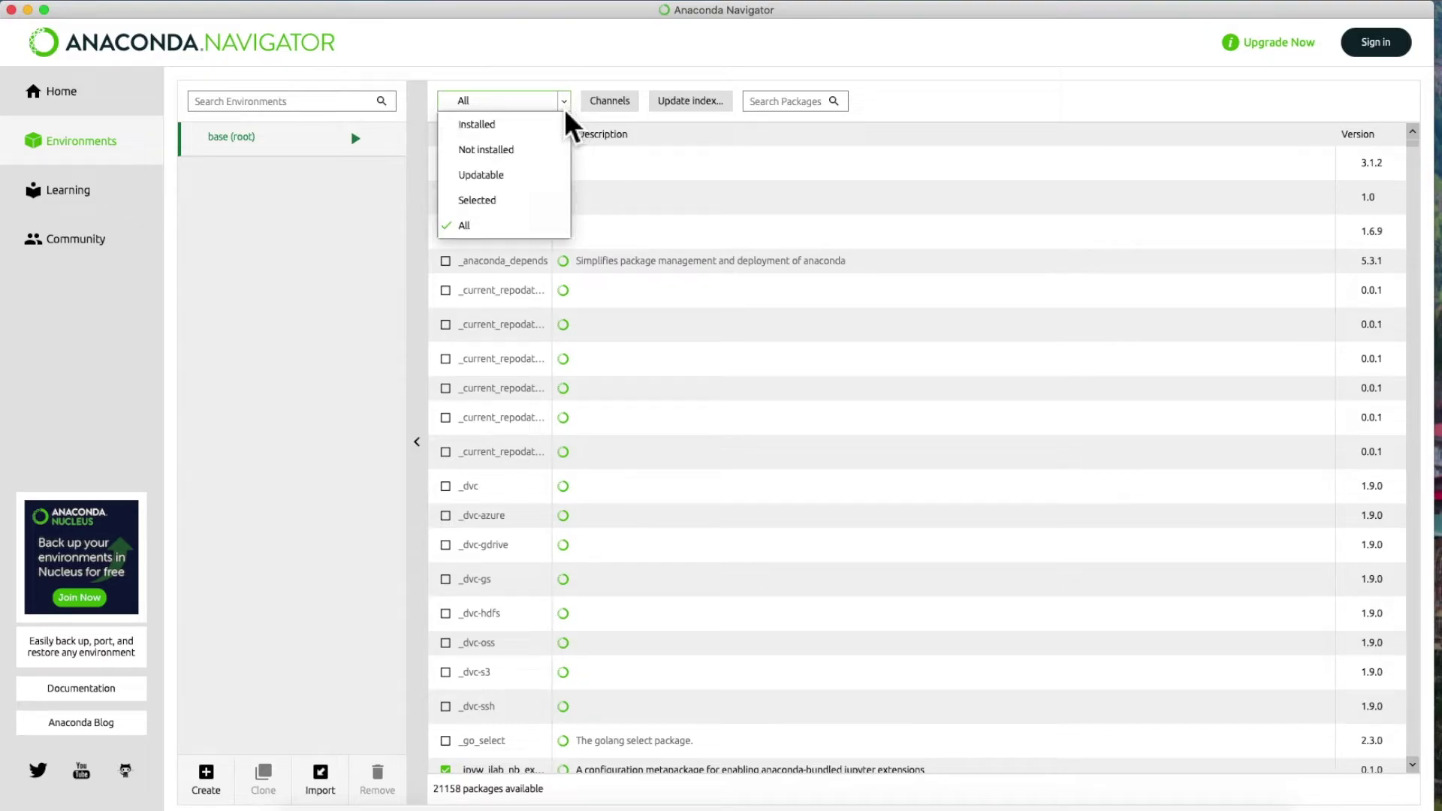
click(541, 157)
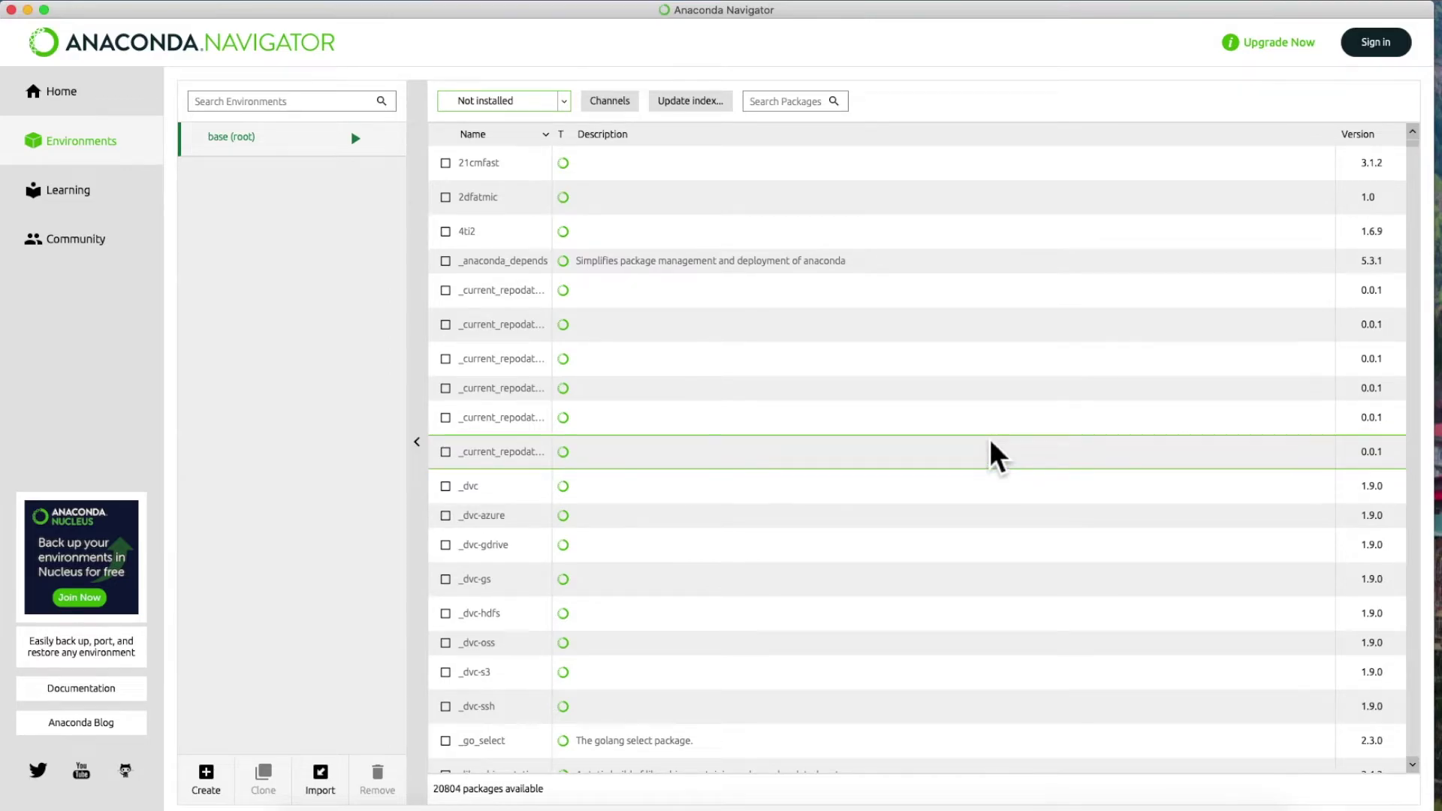
scroll(998, 454, down, 5)
scroll(997, 455, up, 5)
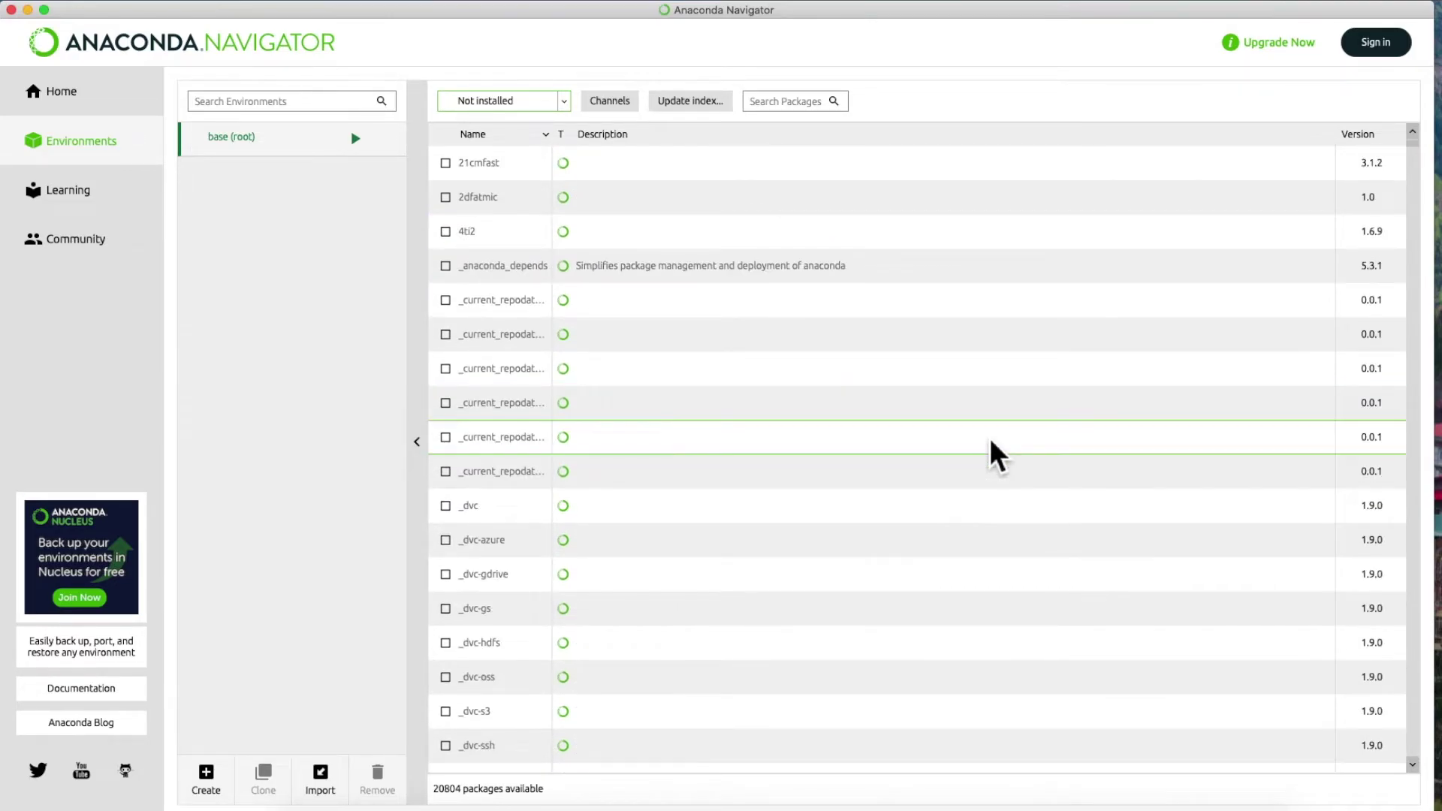
mouse_move(1414, 148)
mouse_down()
mouse_move(1433, 327)
mouse_move(1432, 661)
mouse_move(1397, 135)
mouse_up()
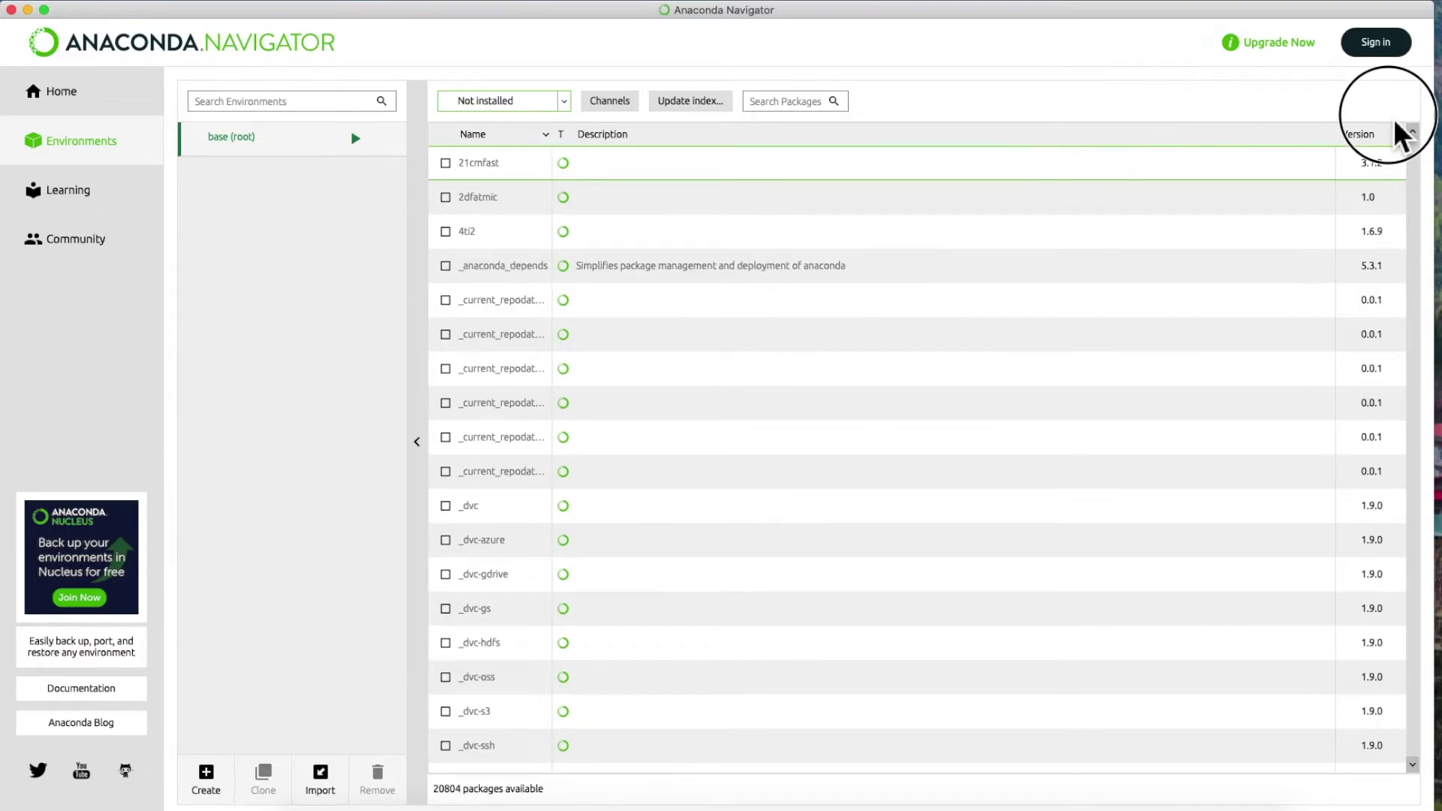
click(563, 102)
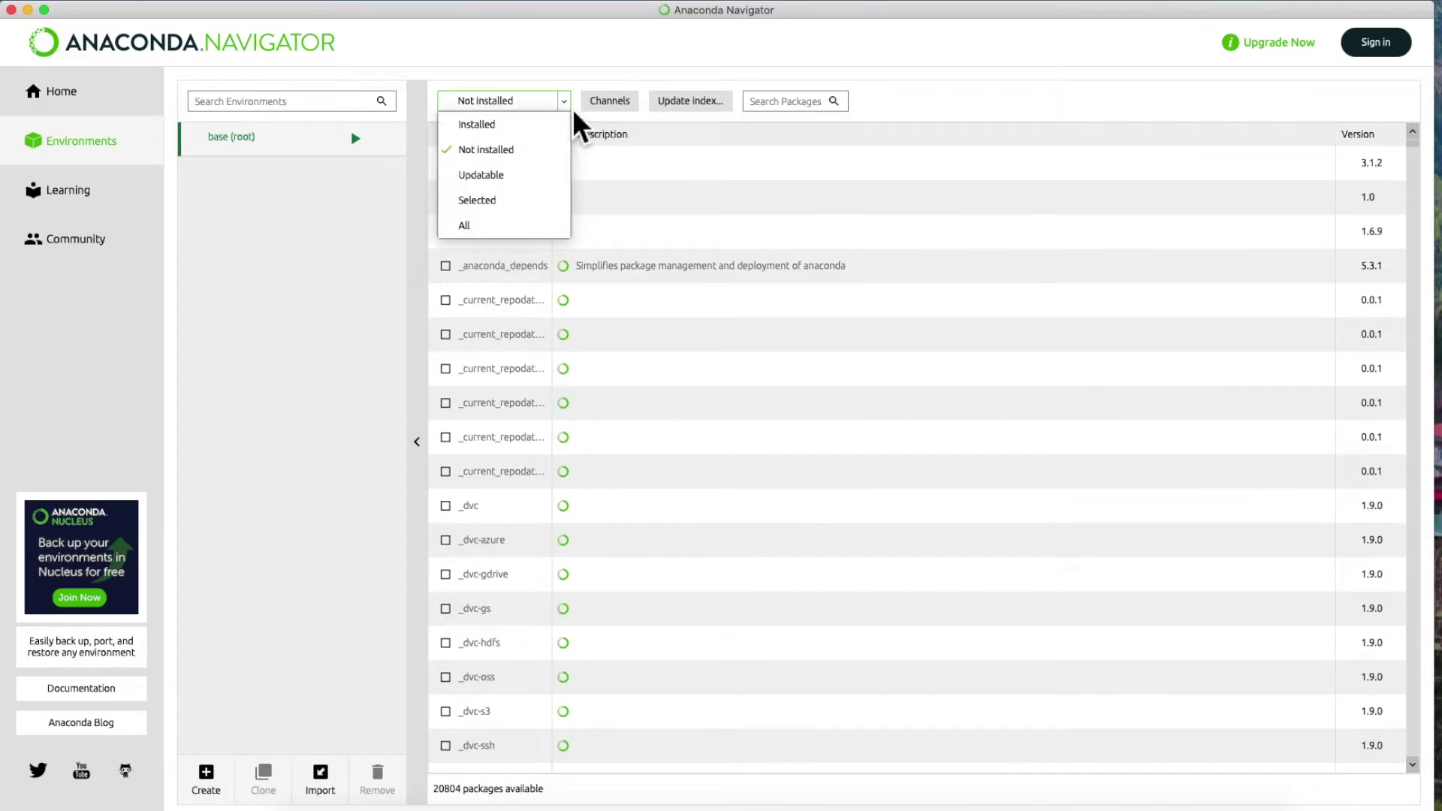
key(Return)
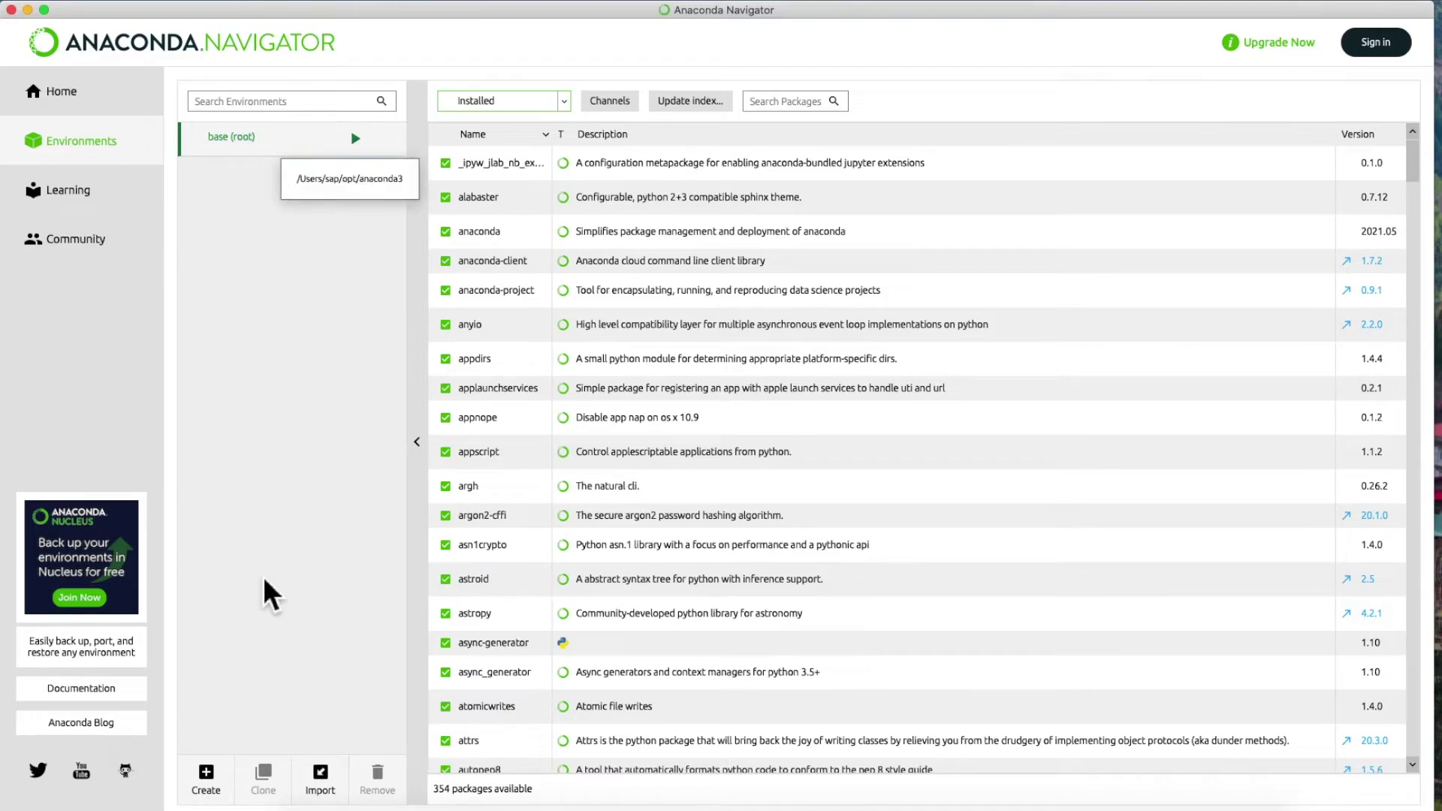
Start a new environment, name it learn_python3p8 and check the available Python versions.
click(206, 781)
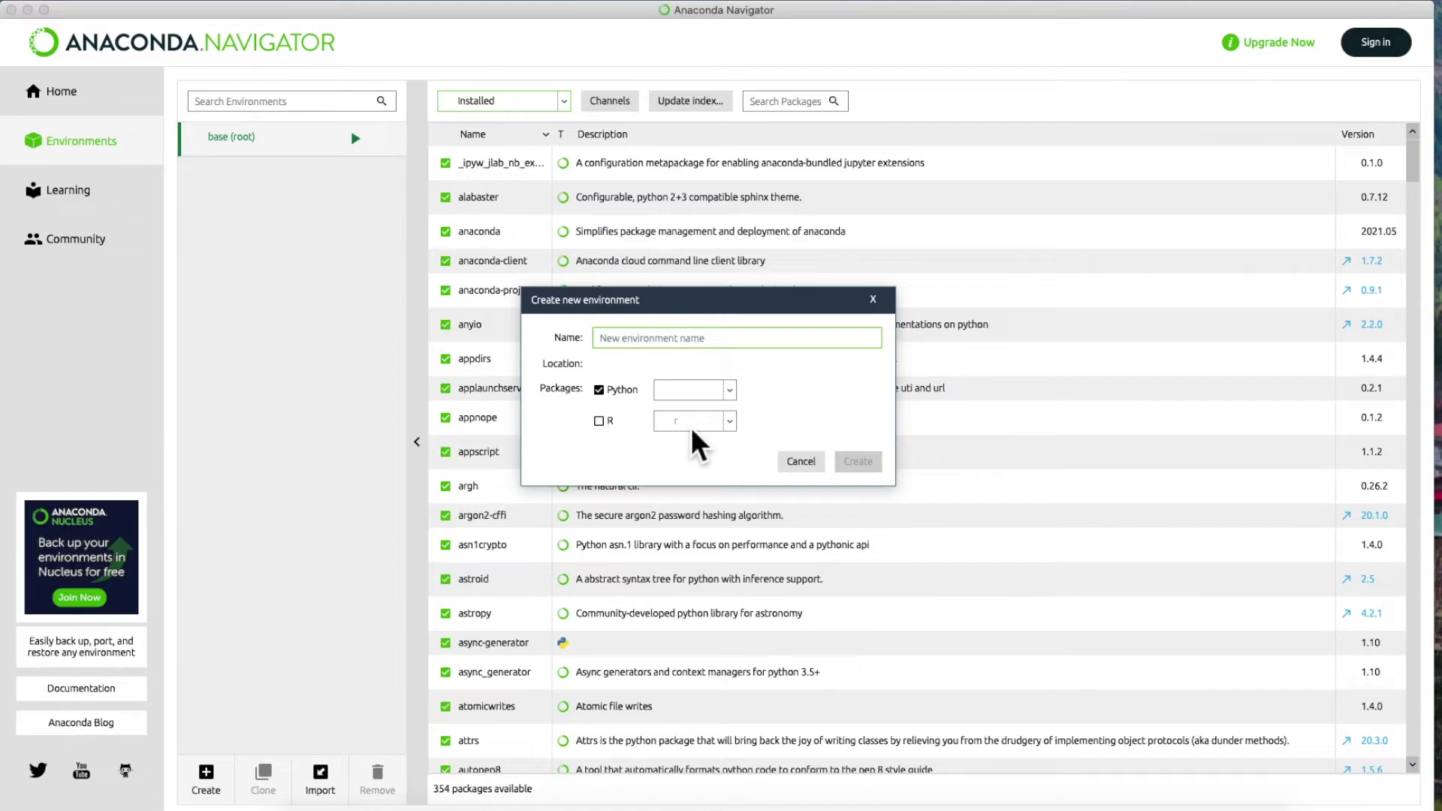
text(l)
key(BackSpace)
text(learn)
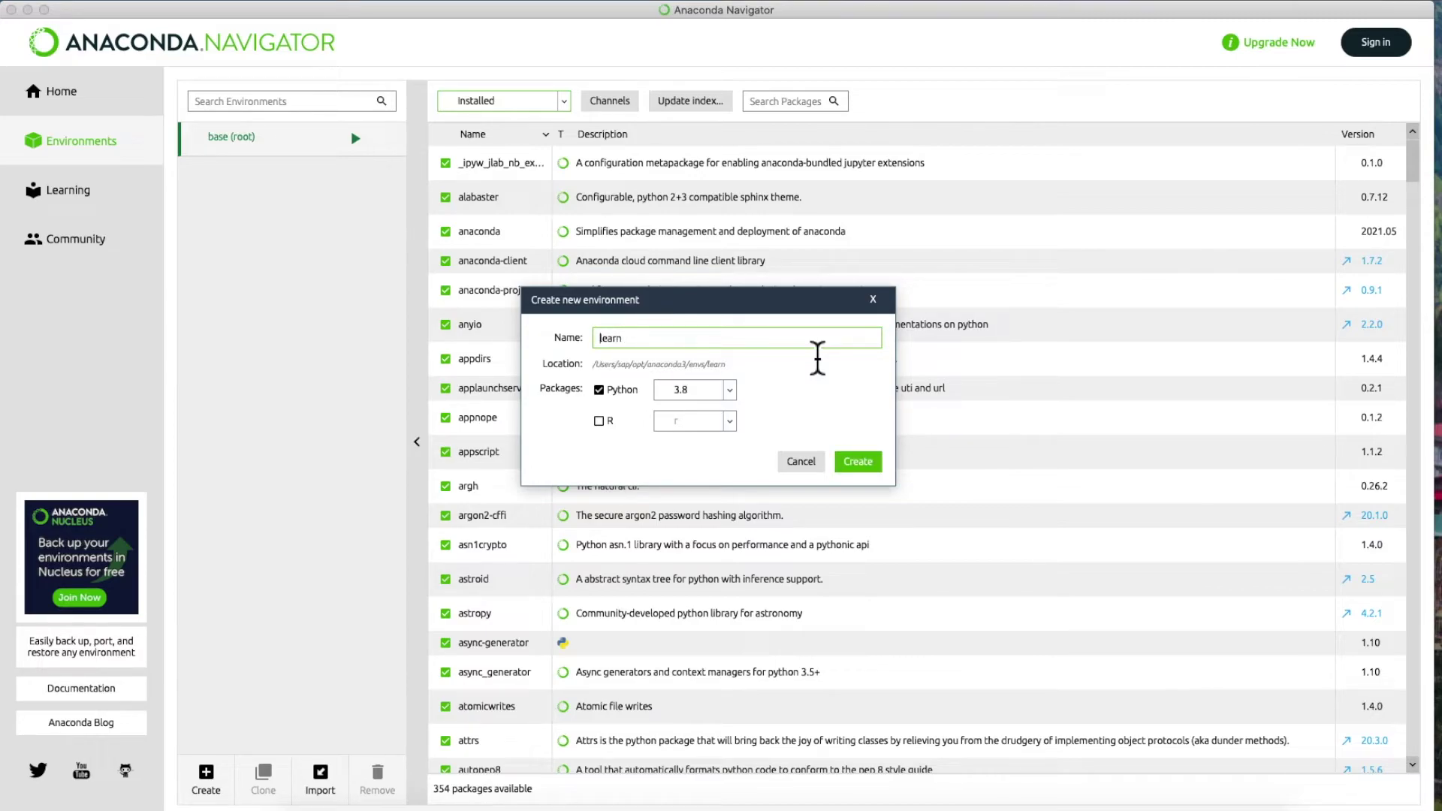
text(_python38)
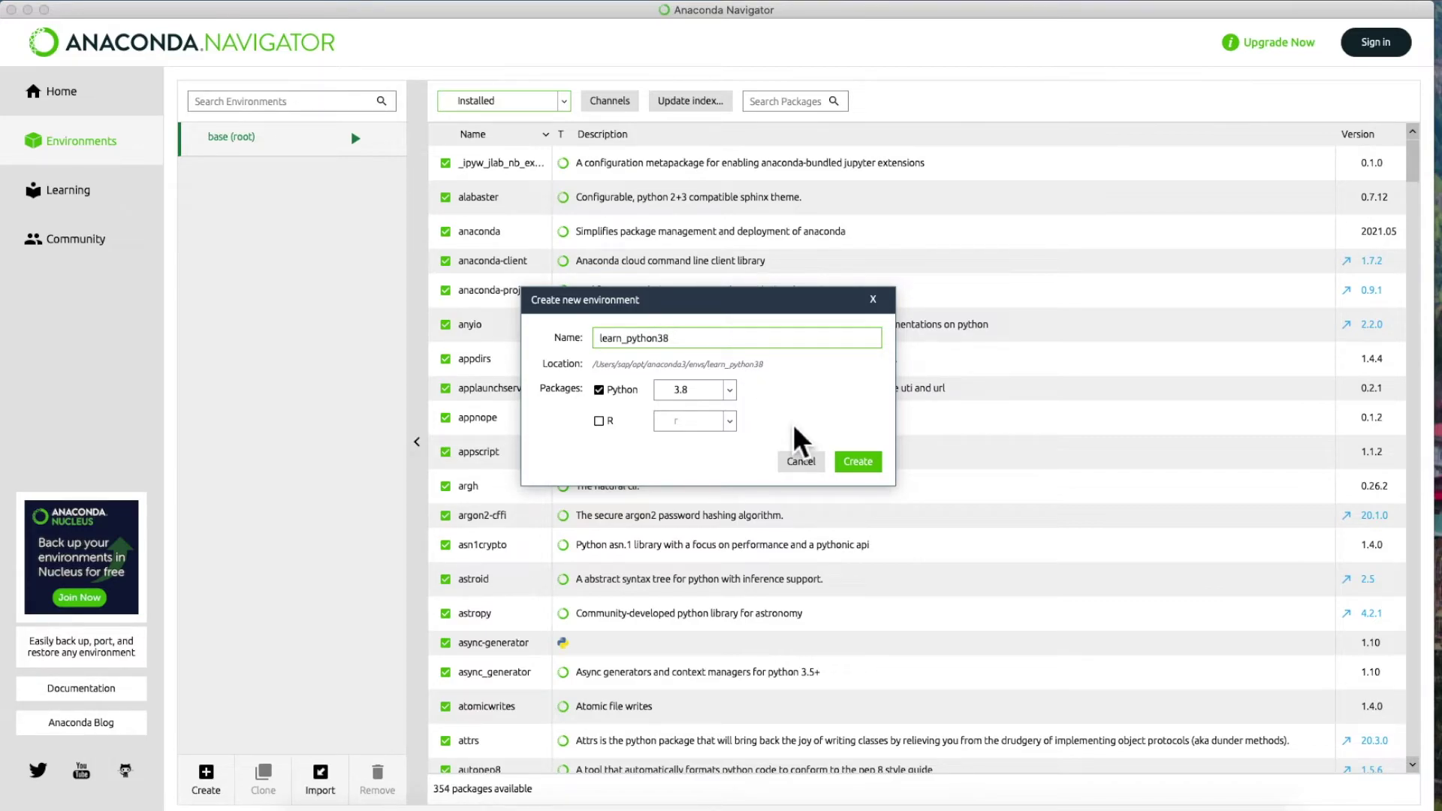
text(p)
click(728, 391)
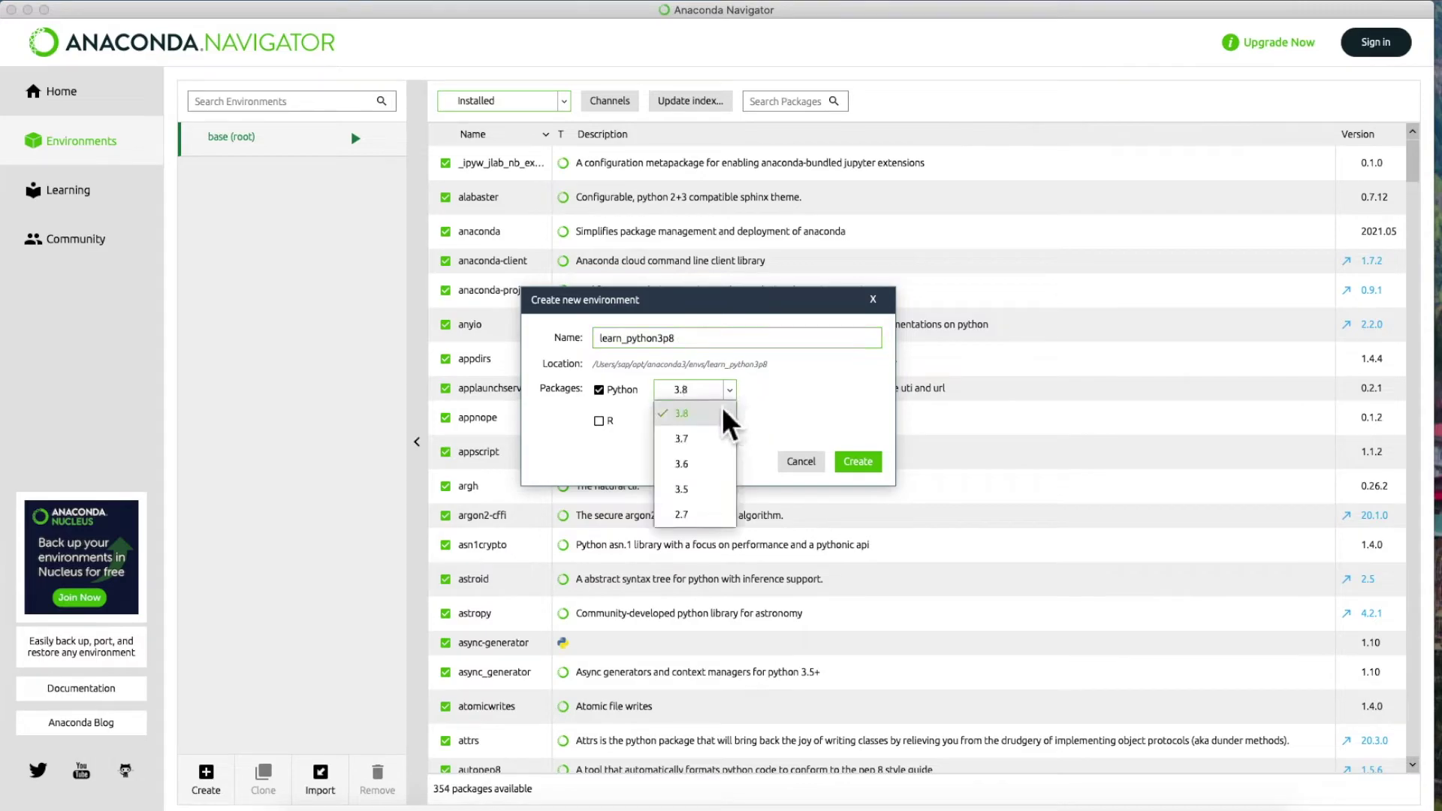
click(695, 350)
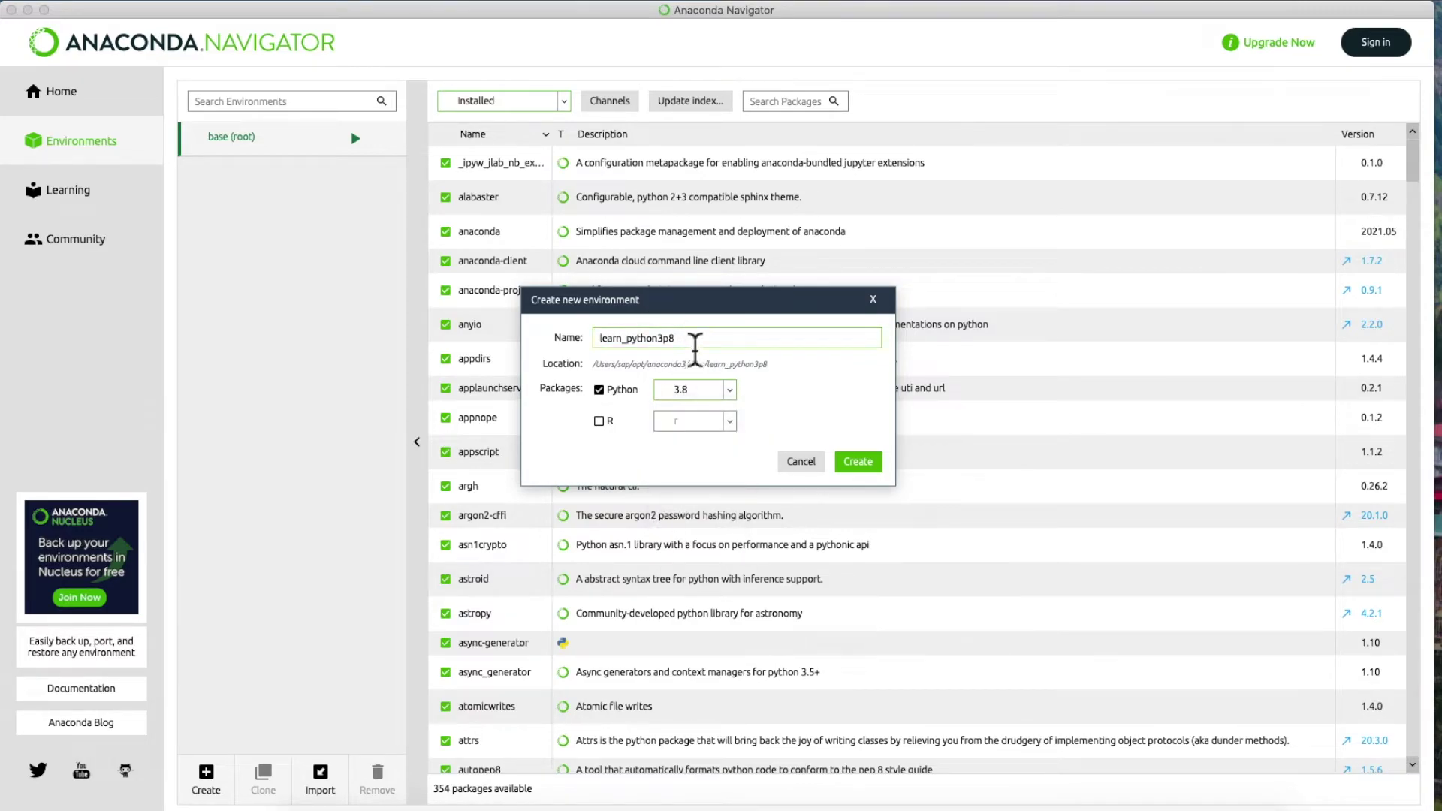
Change the new environment's name to learn_python2p7, select Python 2.7 and create the environment.
key(BackSpace)
key(BackSpace)
key(BackSpace)
text(2p7)
click(732, 394)
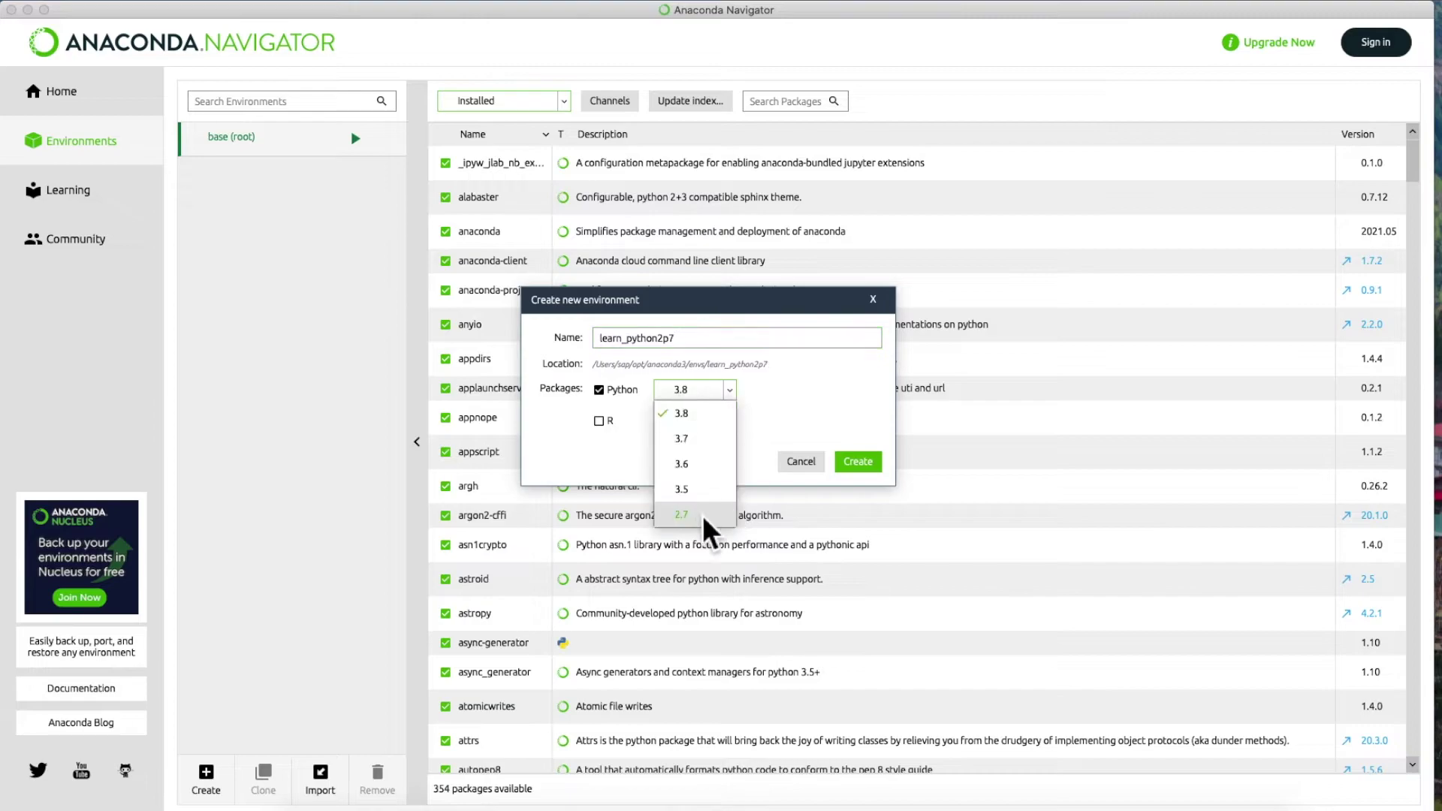
click(696, 525)
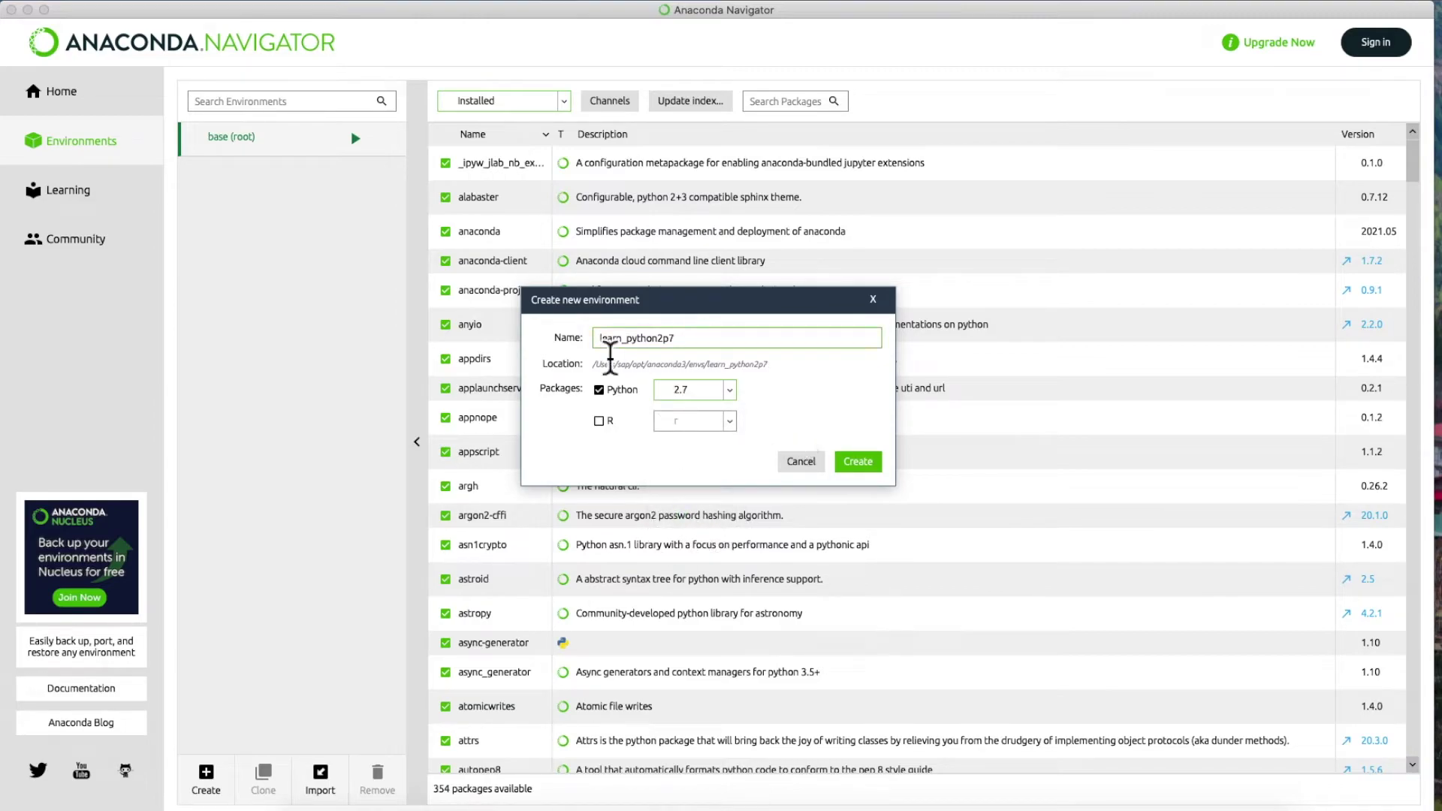
click(858, 461)
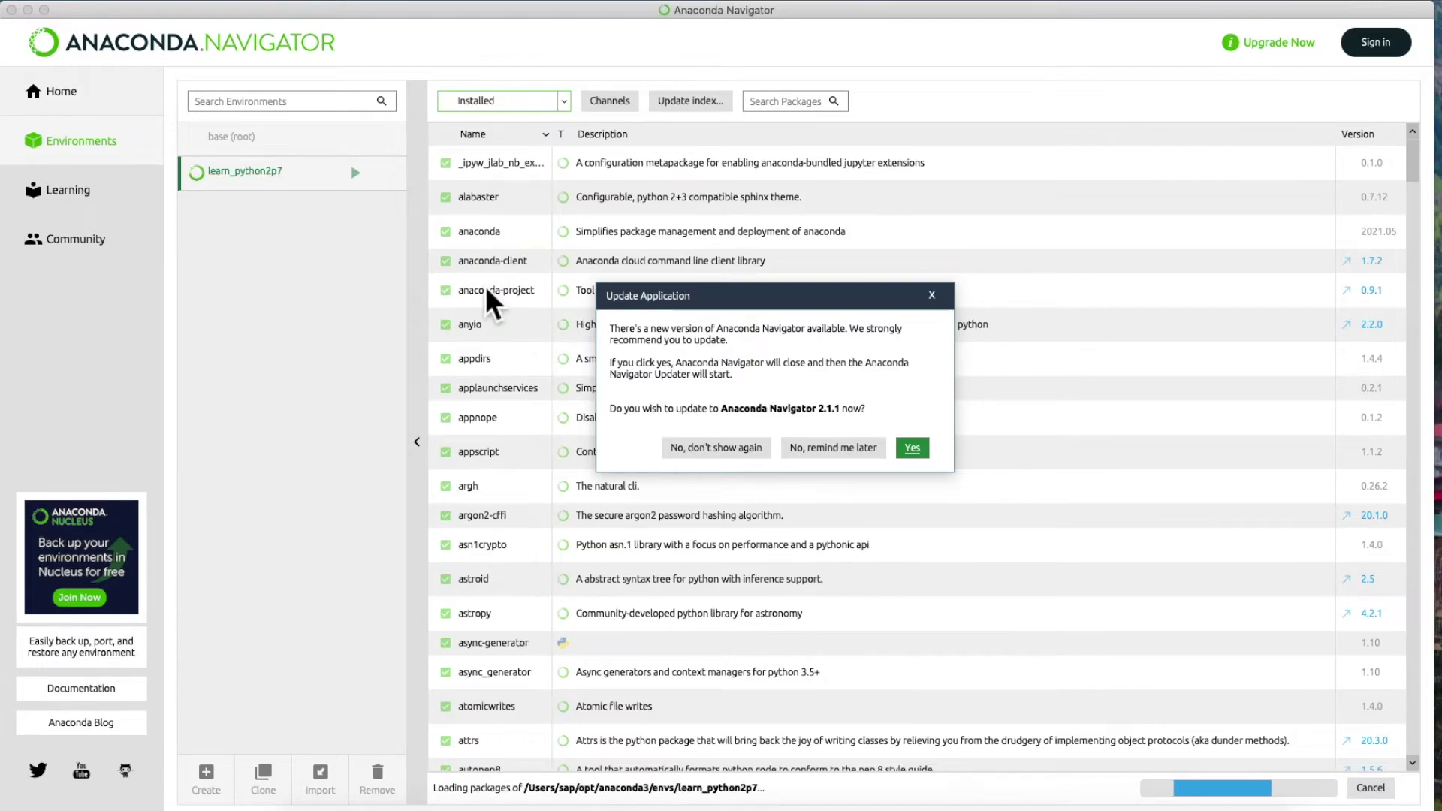
Postpone the offered Navigator 2.1.1 update and look over the learn_python2p7 environment's launch options and installed packages.
click(821, 453)
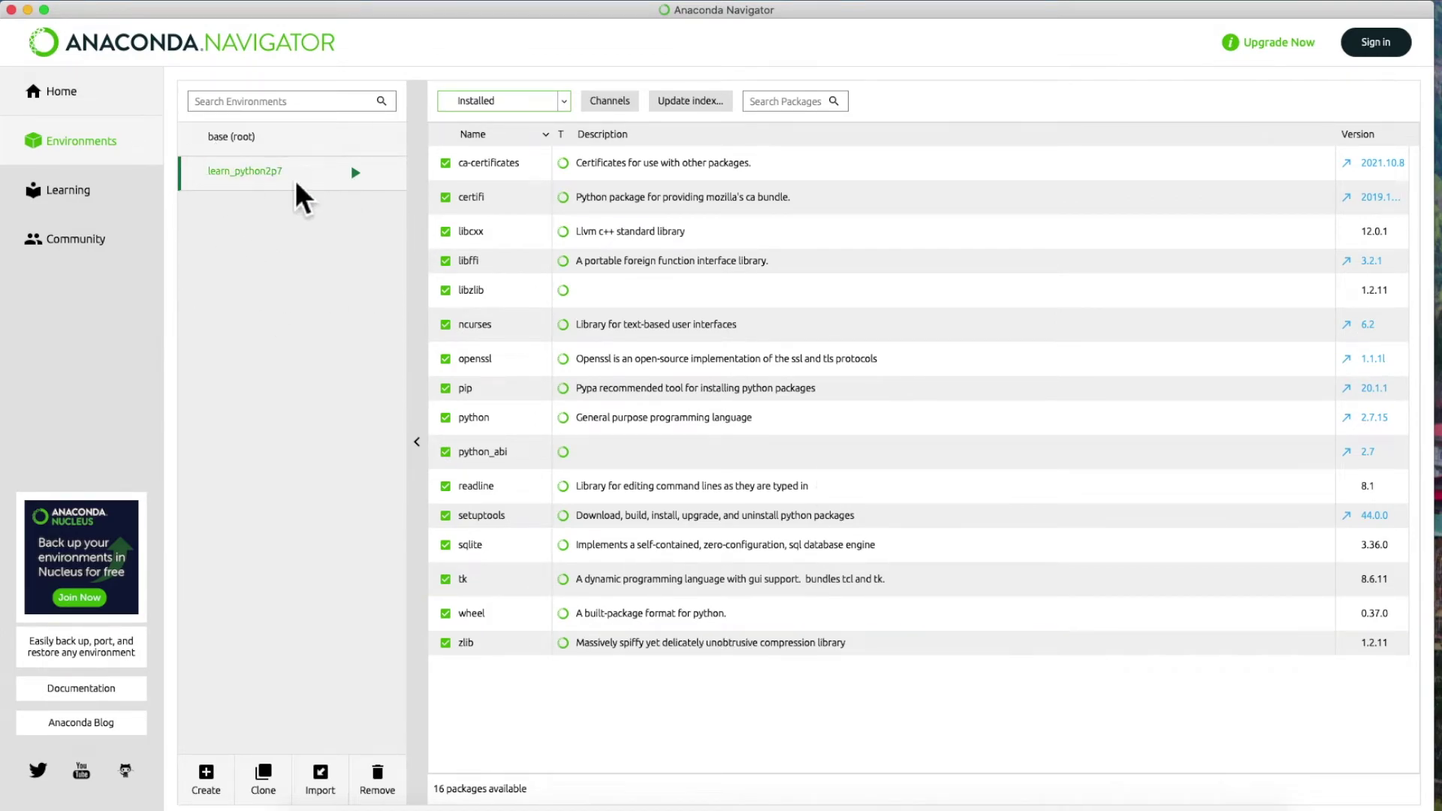
click(363, 182)
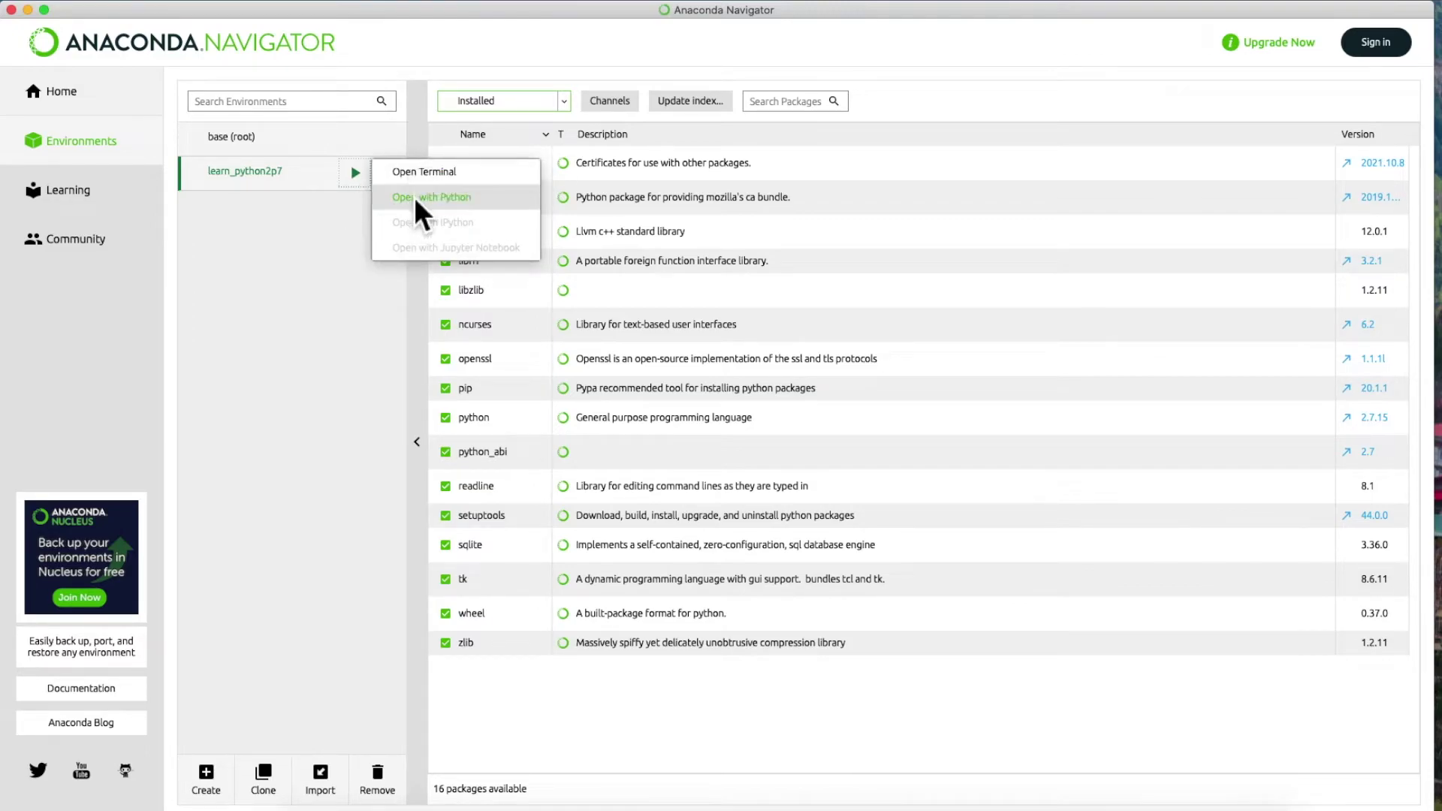
click(336, 236)
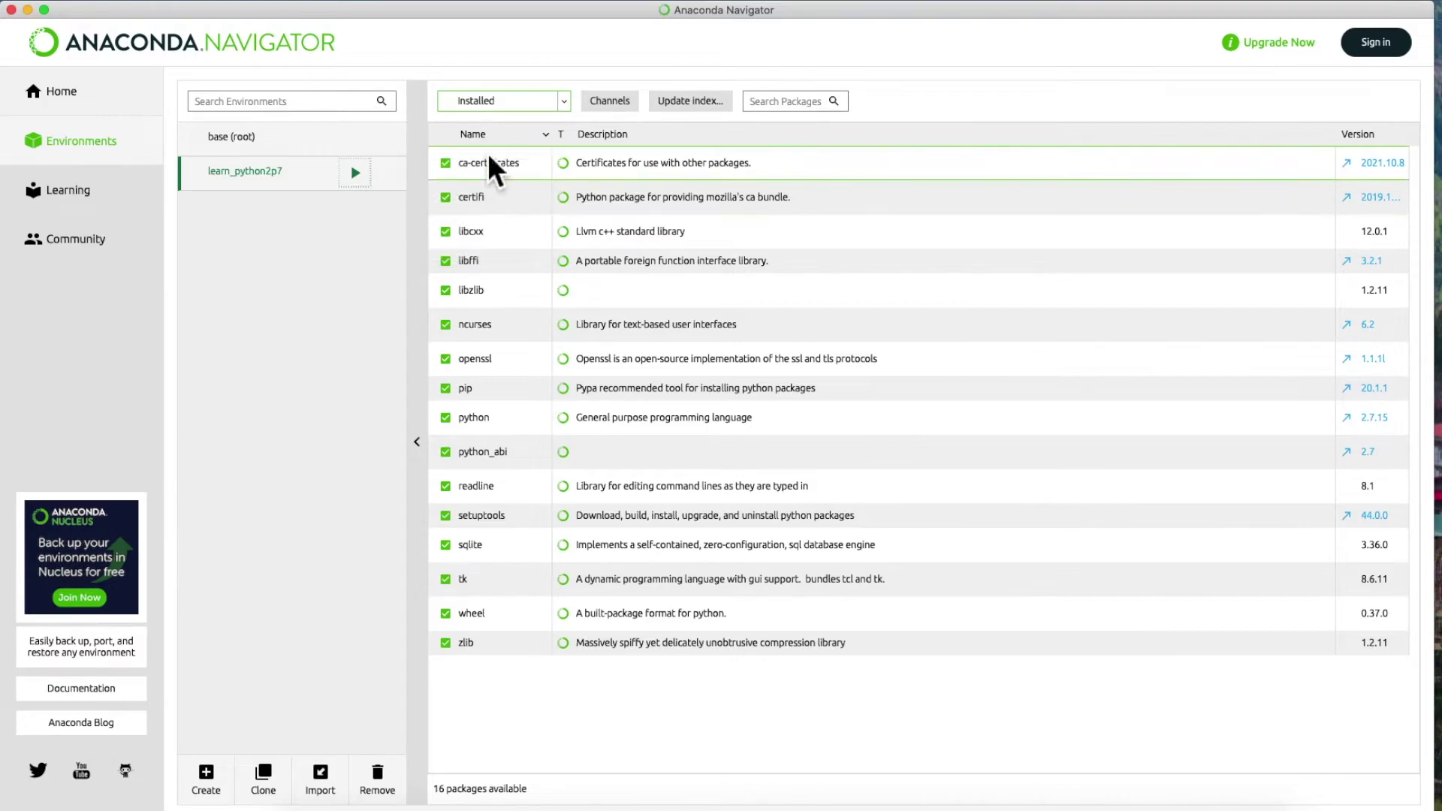
click(531, 167)
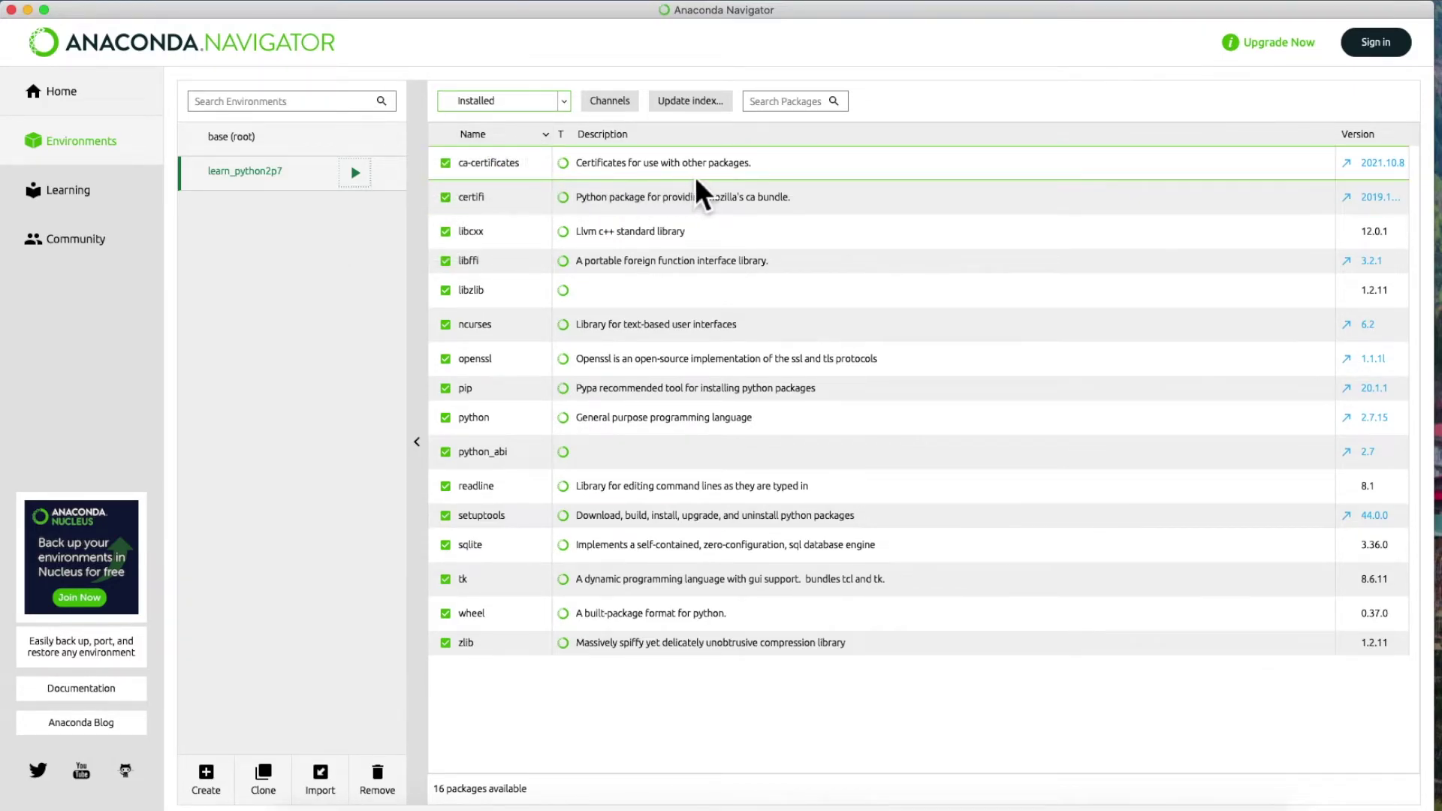
click(717, 197)
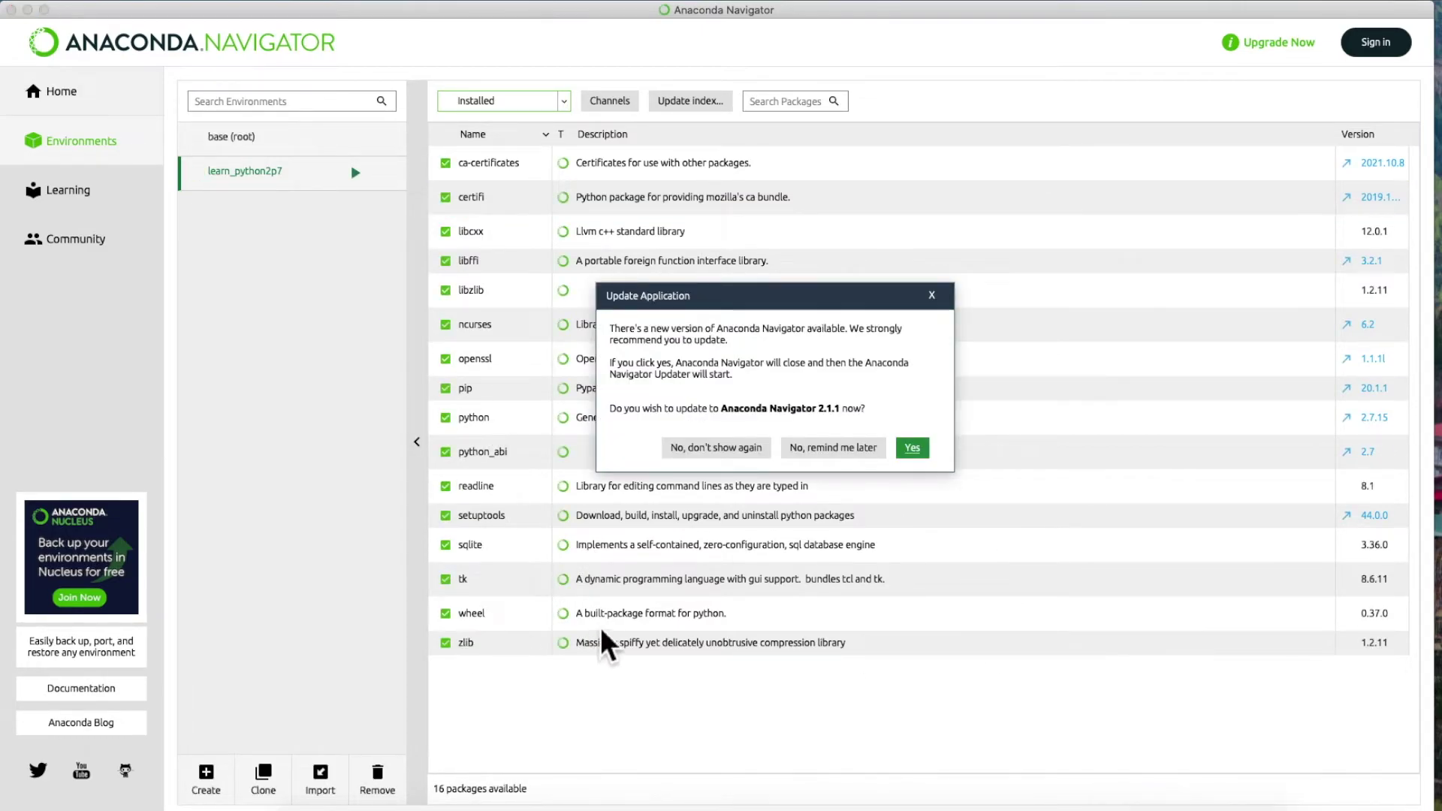
click(861, 449)
click(652, 681)
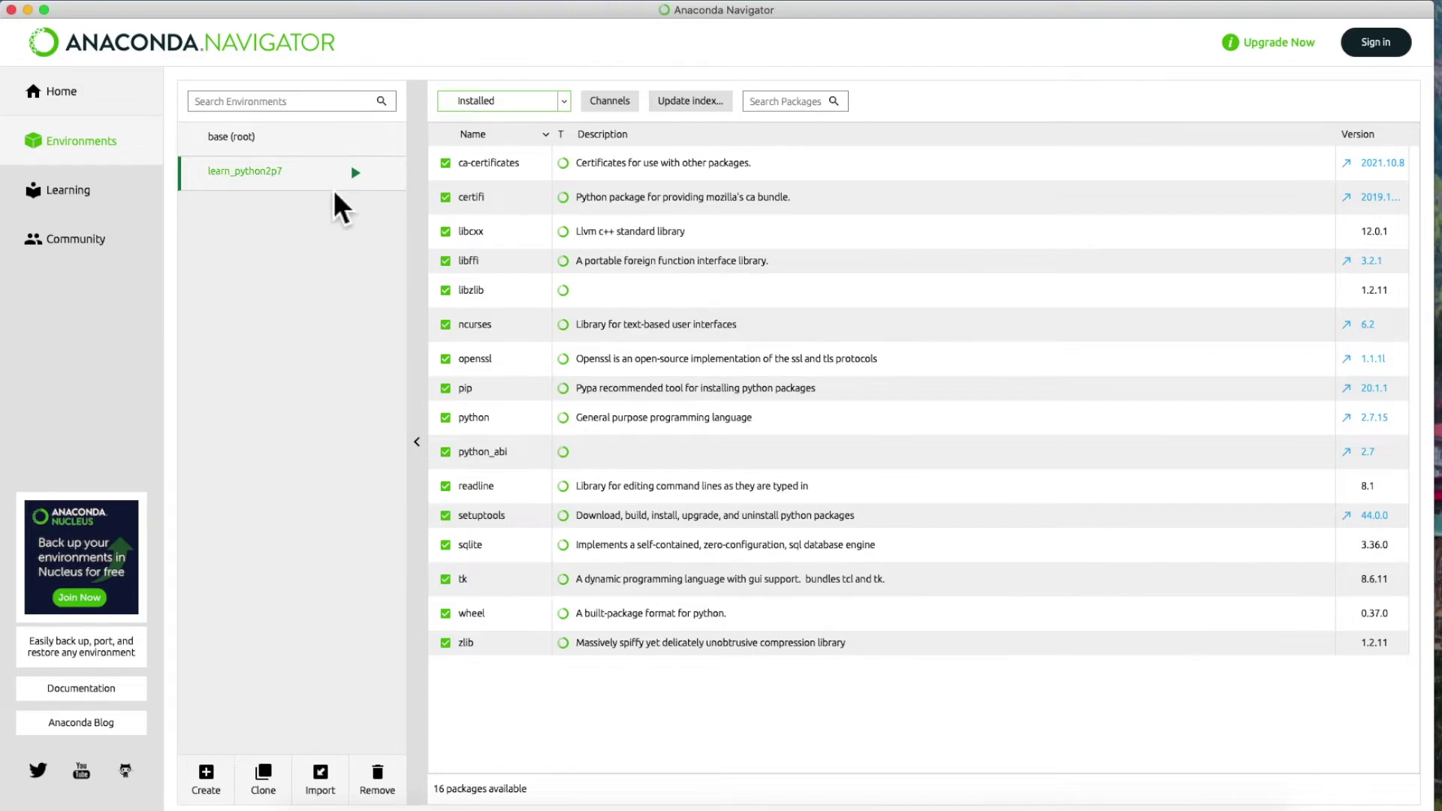
Open the learn_python2p7 environment with Python, allow Navigator to control Terminal, and check the interpreter's version line.
click(353, 177)
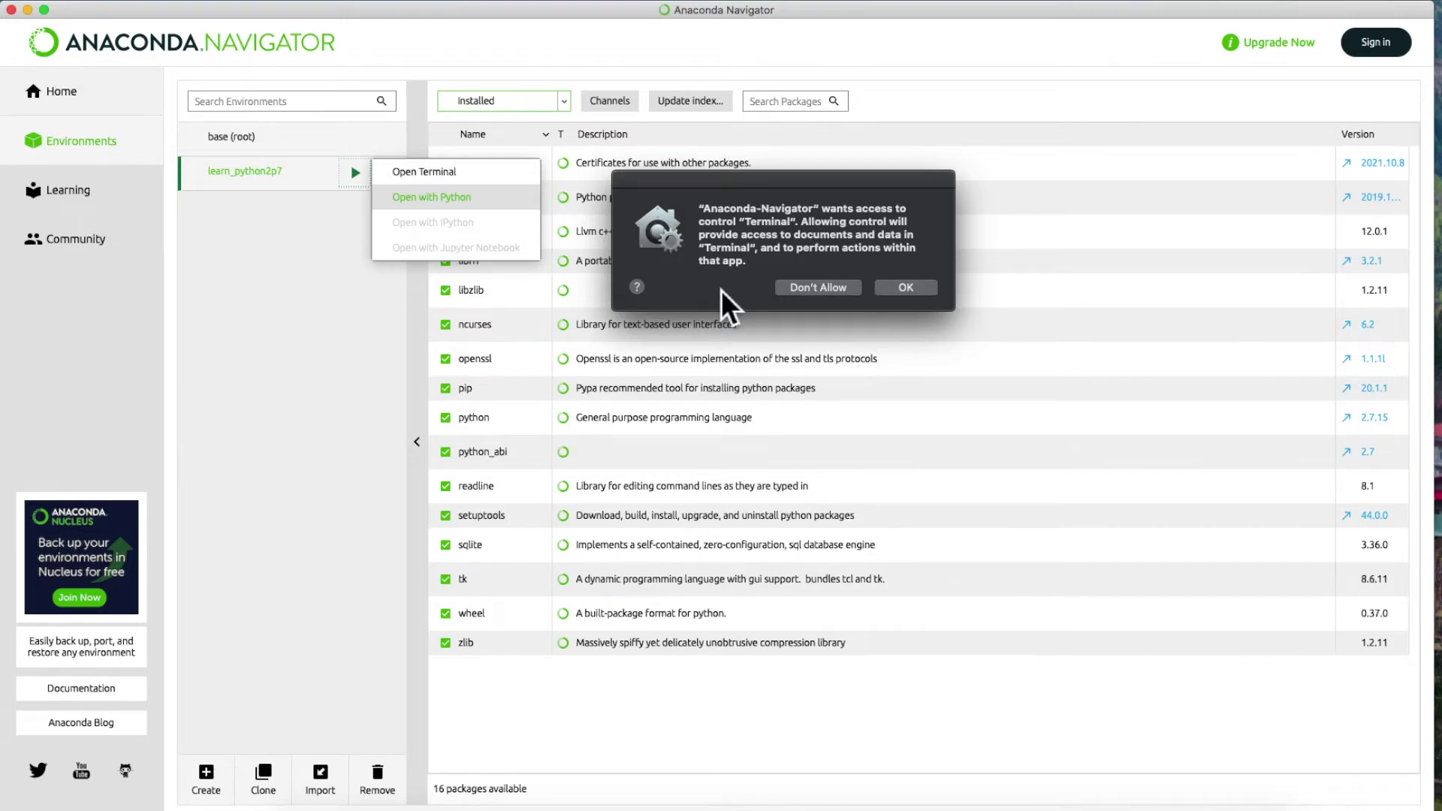
click(905, 288)
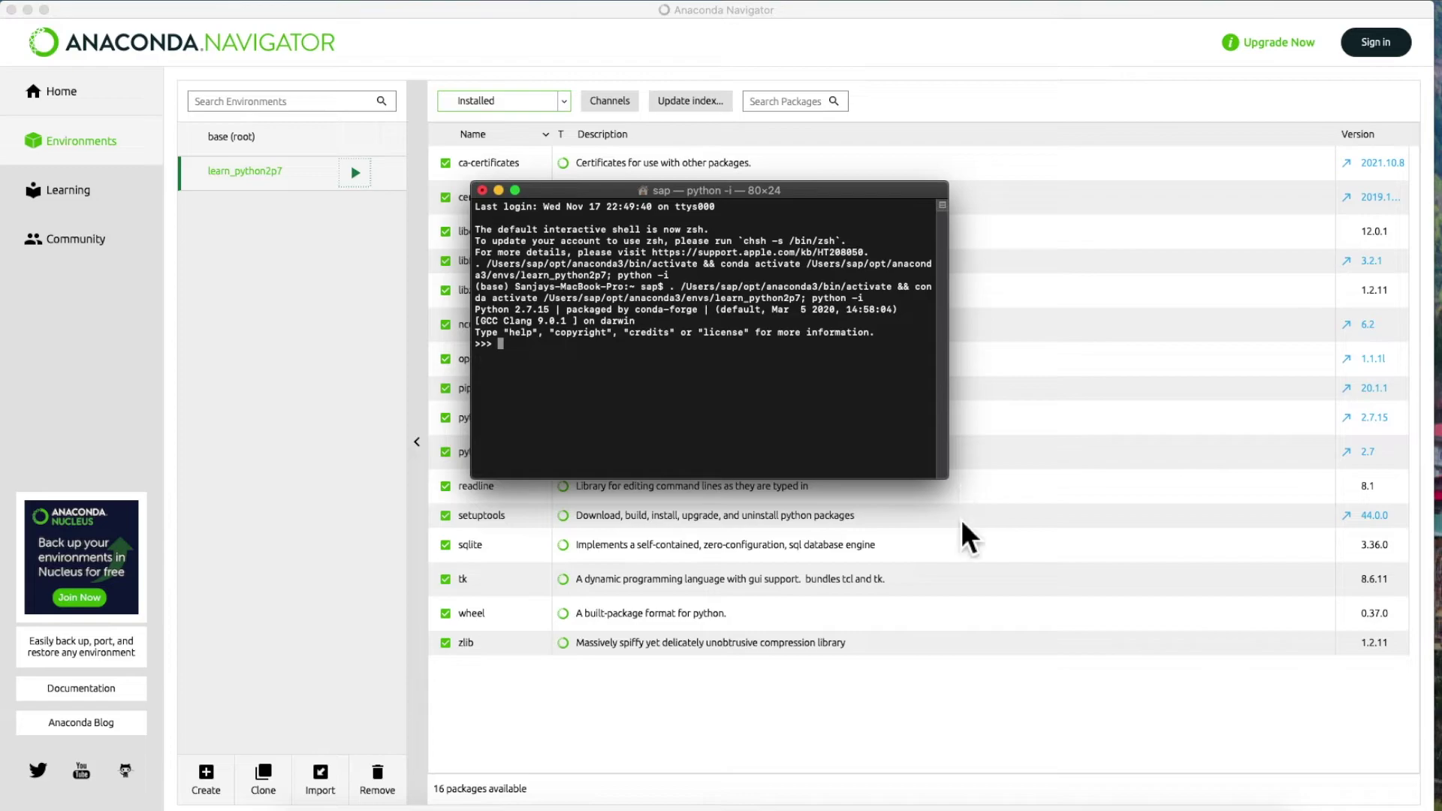
click(543, 325)
drag(542, 324, 676, 309)
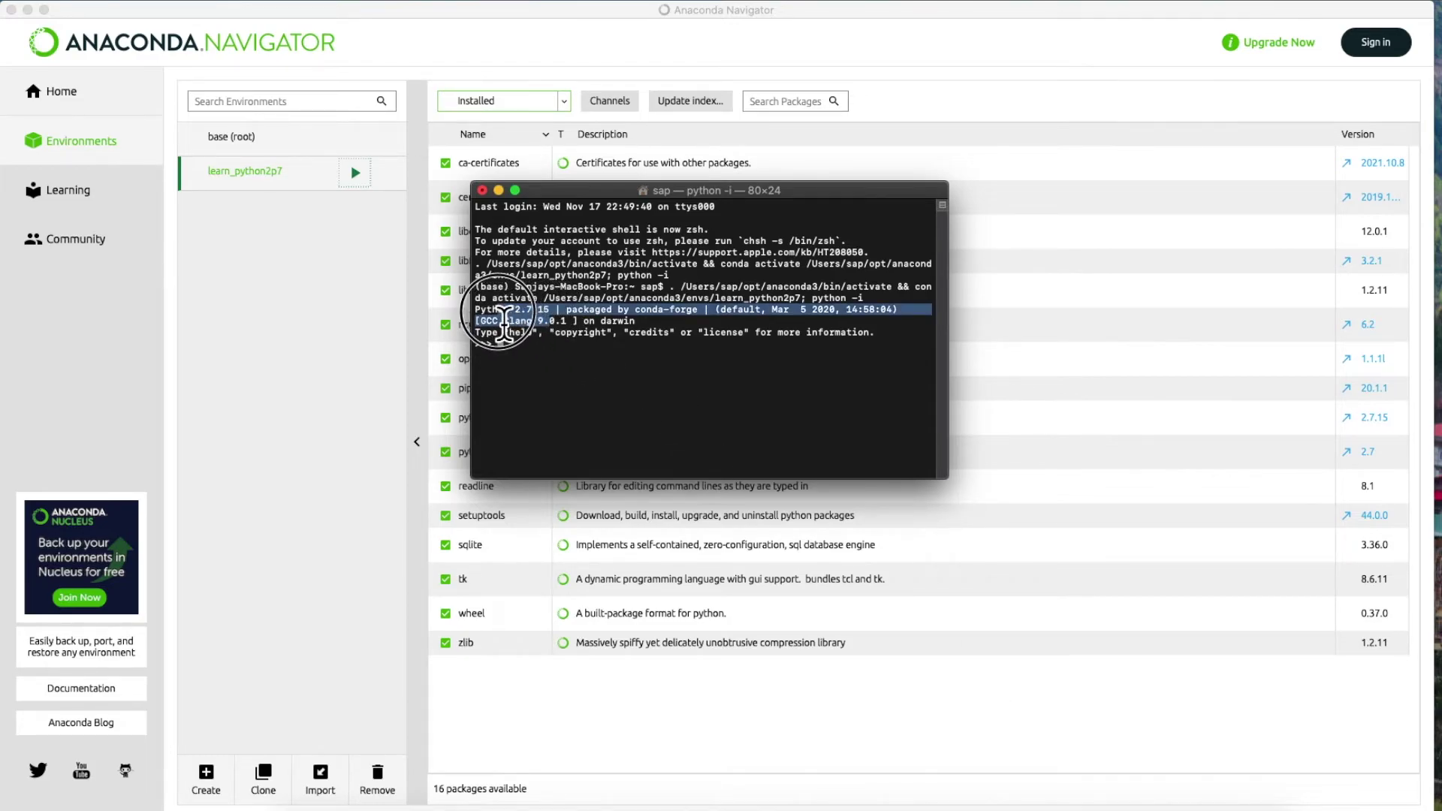
click(641, 385)
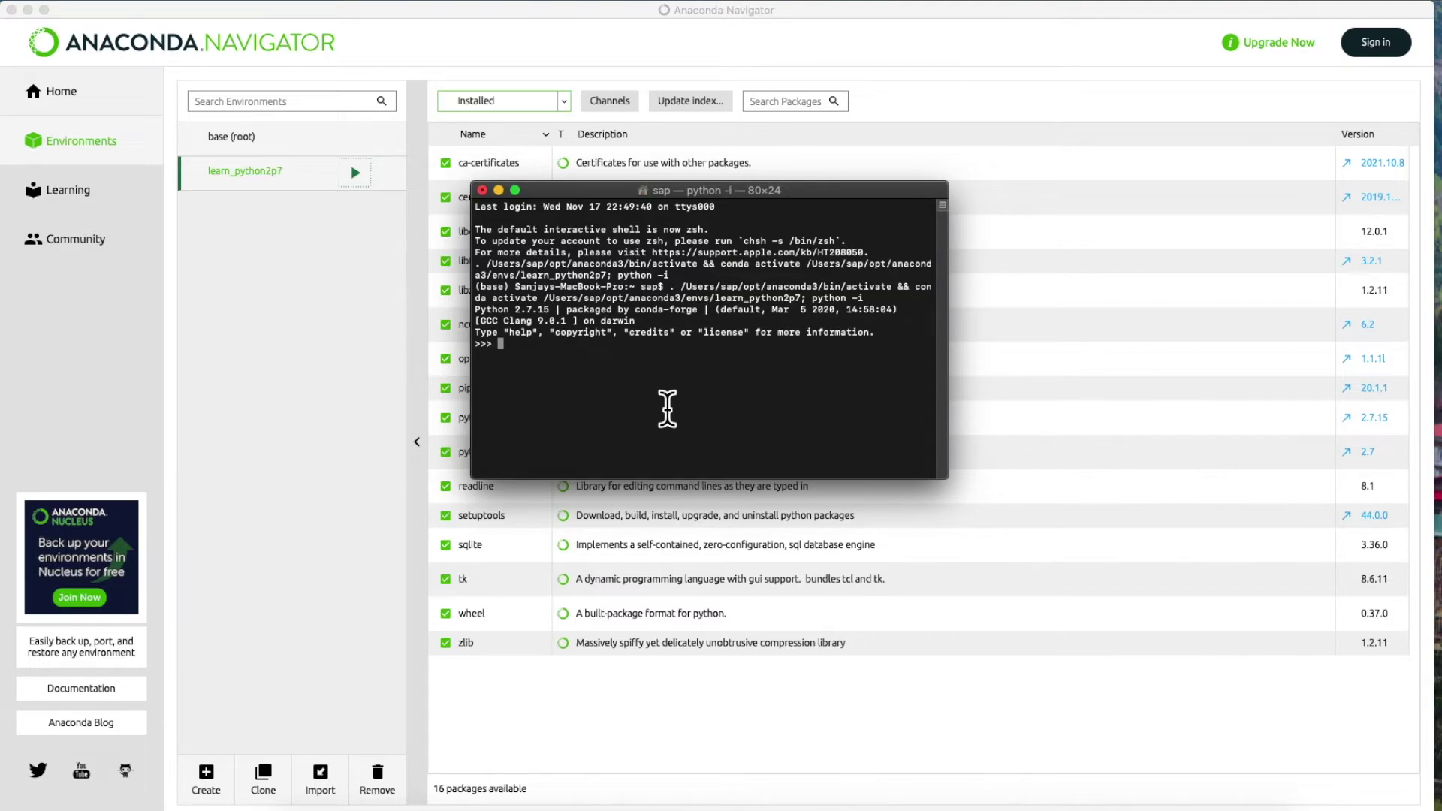
Exit the Python interpreter, log out of the shell session with exit and close the terminal window.
text(exit())
key(Return)
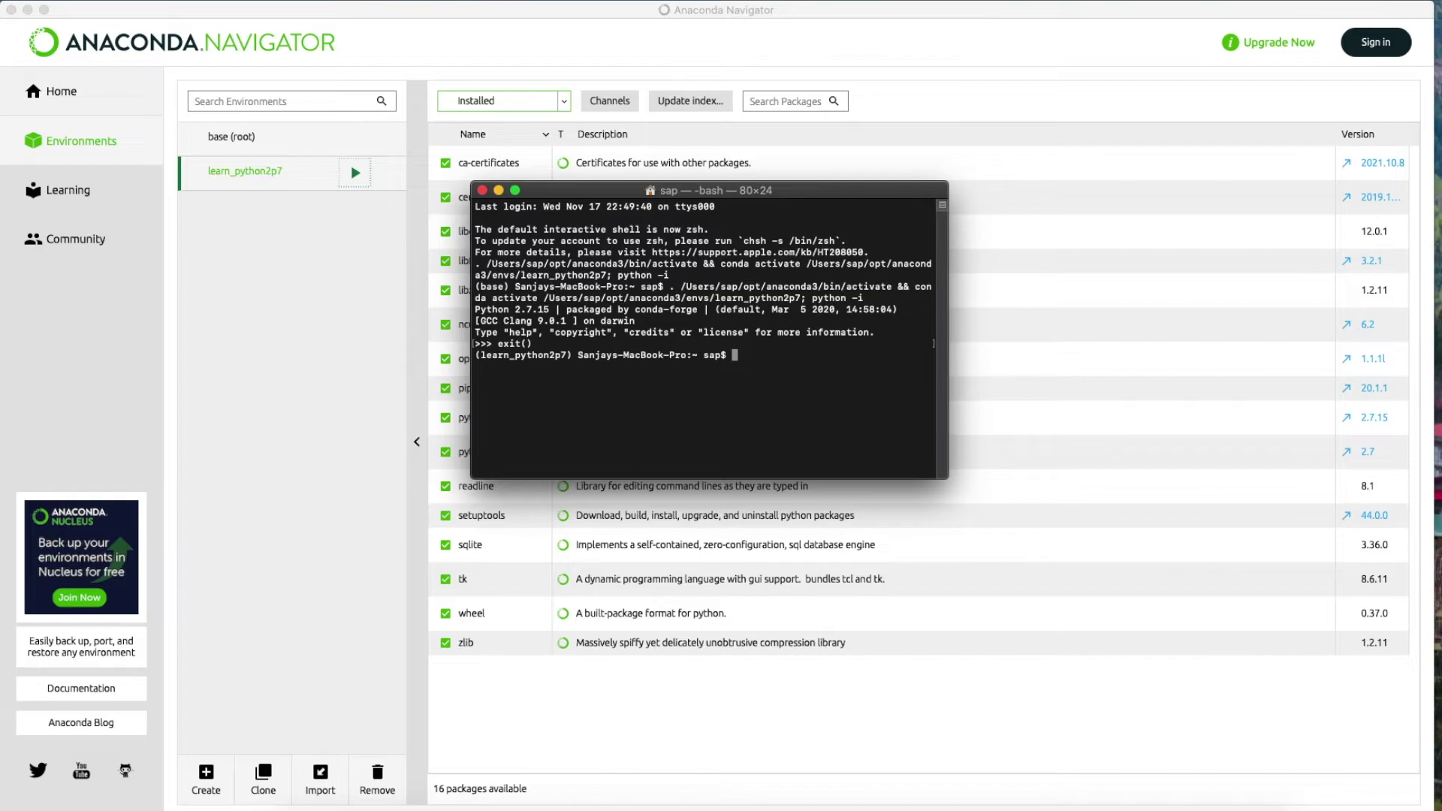
text(exit())
key(Return)
text(ei)
key(BackSpace)
key(BackSpace)
text(exit)
key(Return)
text(exit)
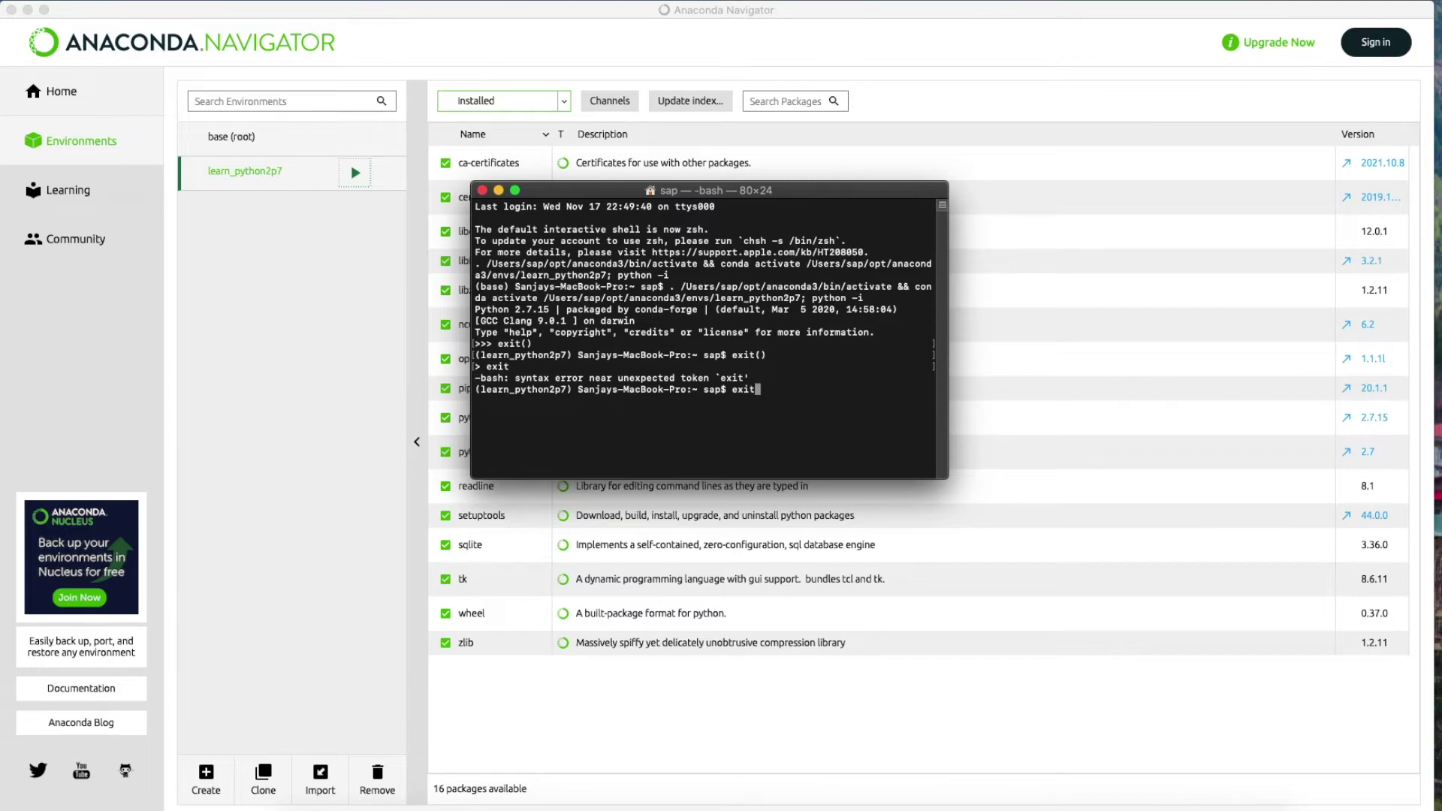
key(Return)
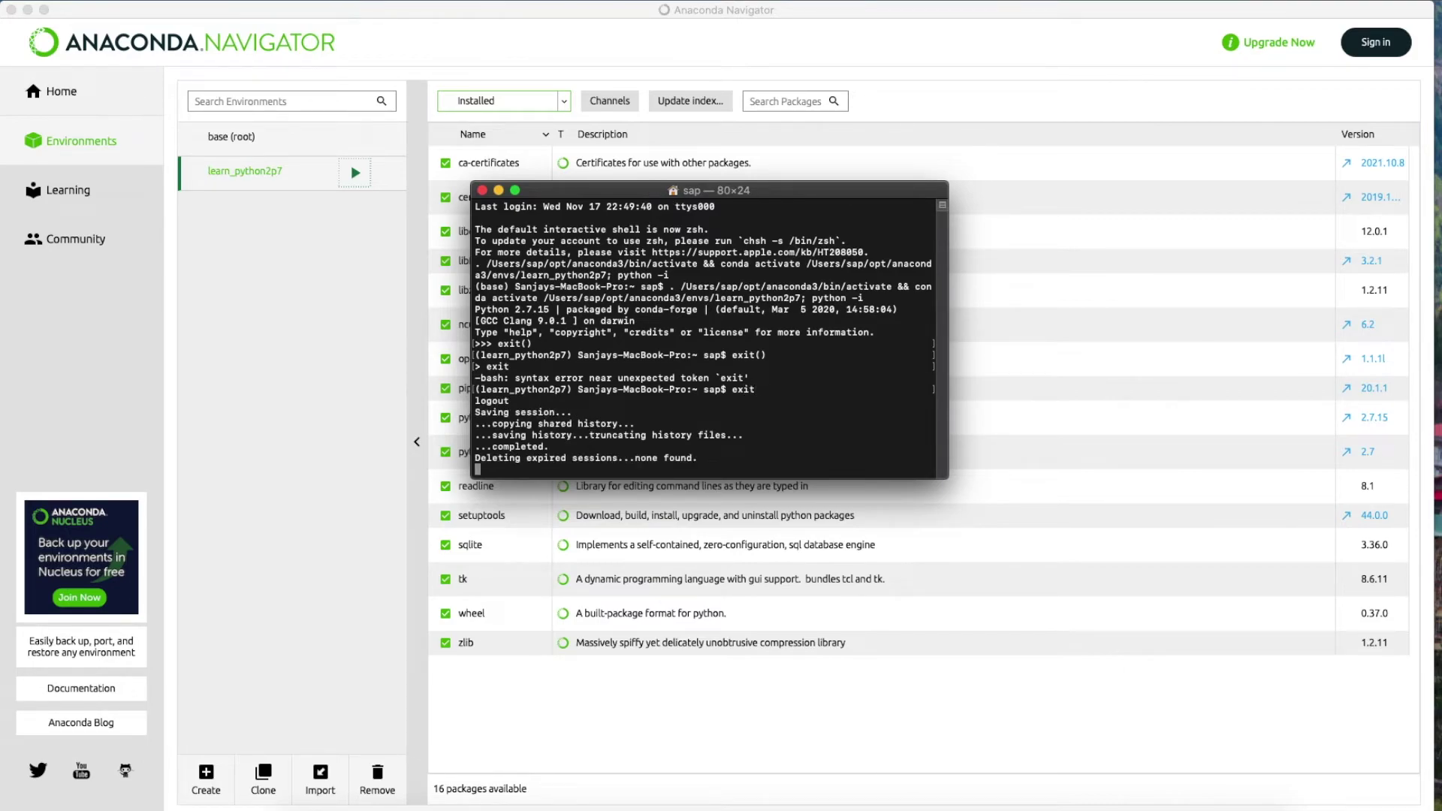
click(482, 190)
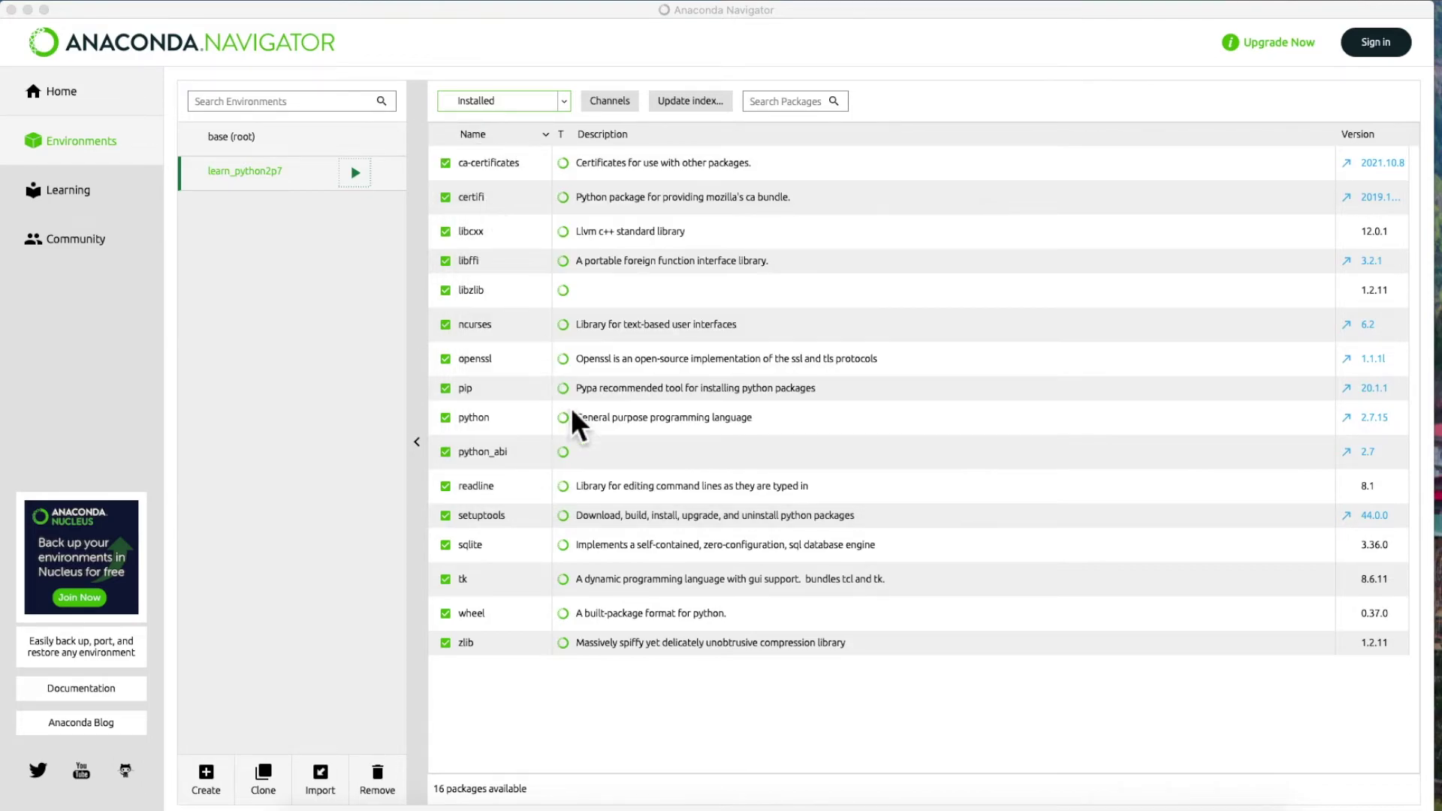
Review learn_python2p7's launch options, then load the base environment and return to learn_python2p7, postponing the Navigator update.
click(354, 174)
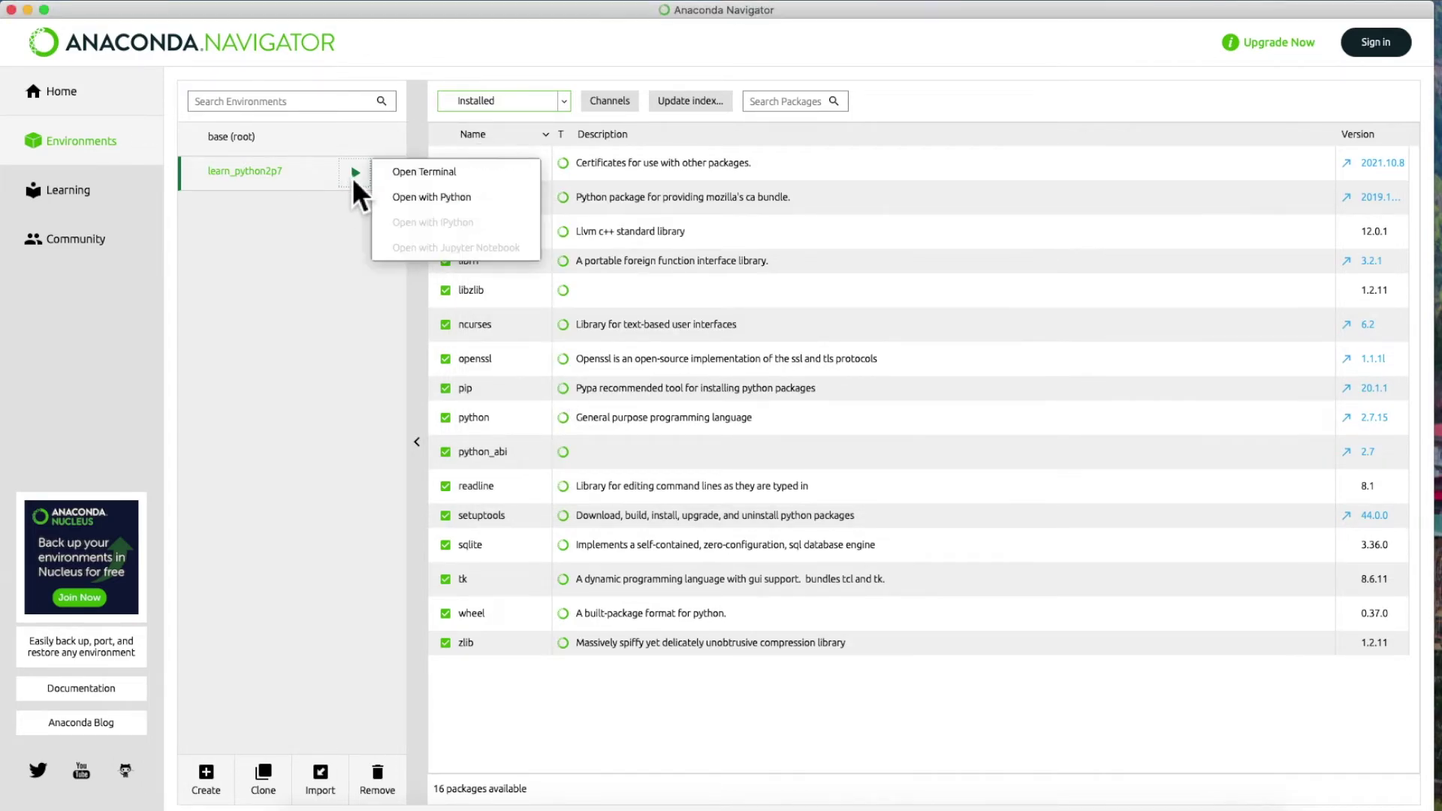
click(471, 195)
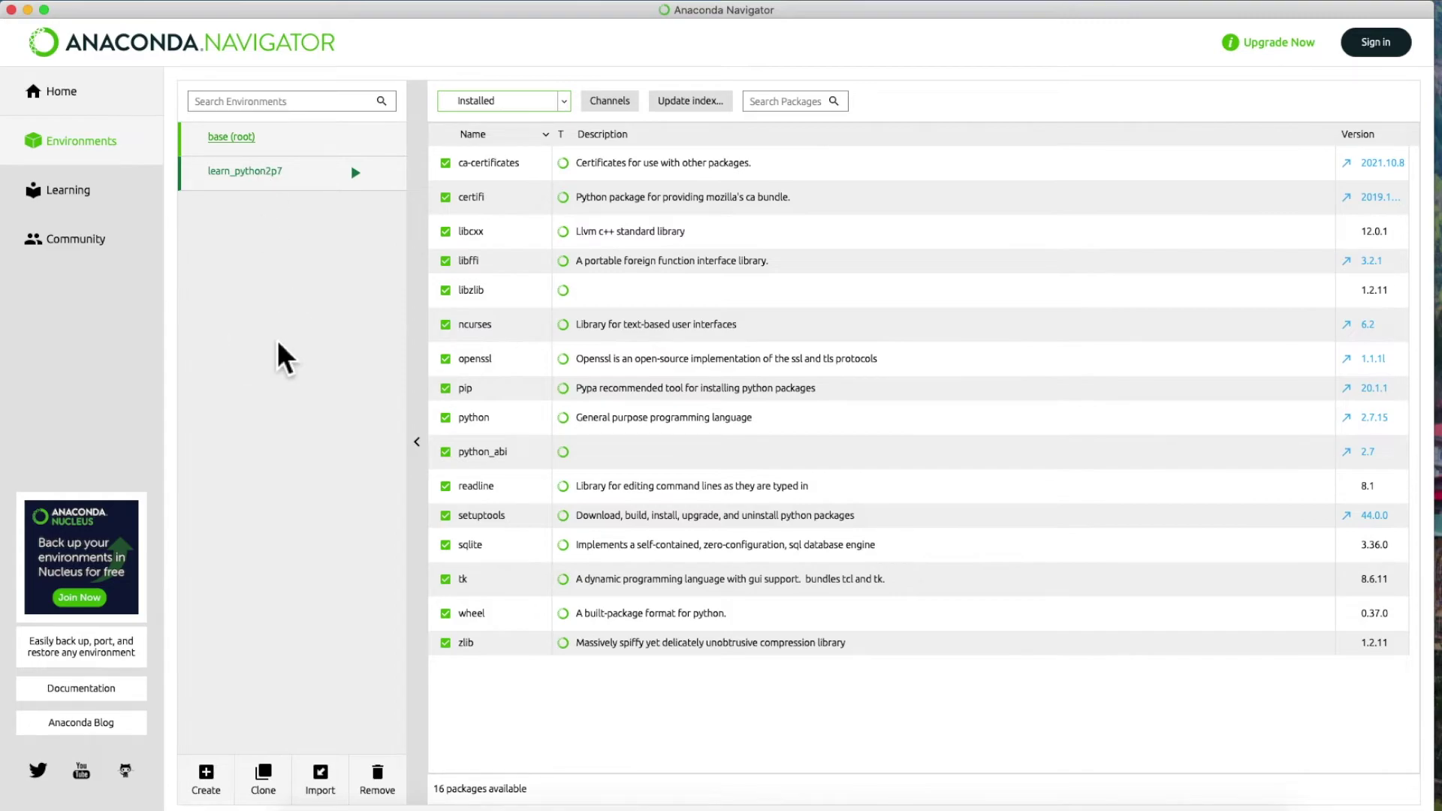
click(263, 139)
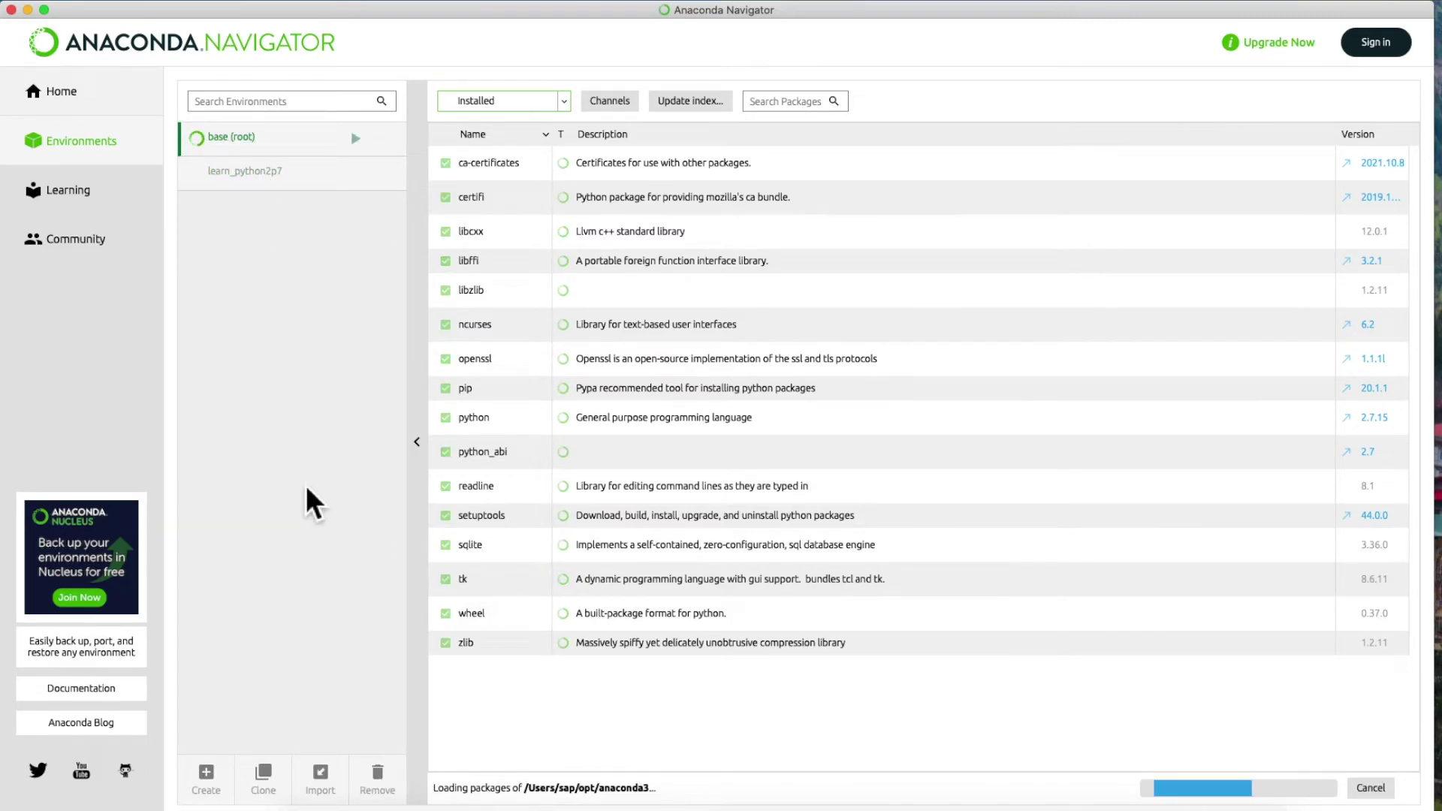
click(251, 174)
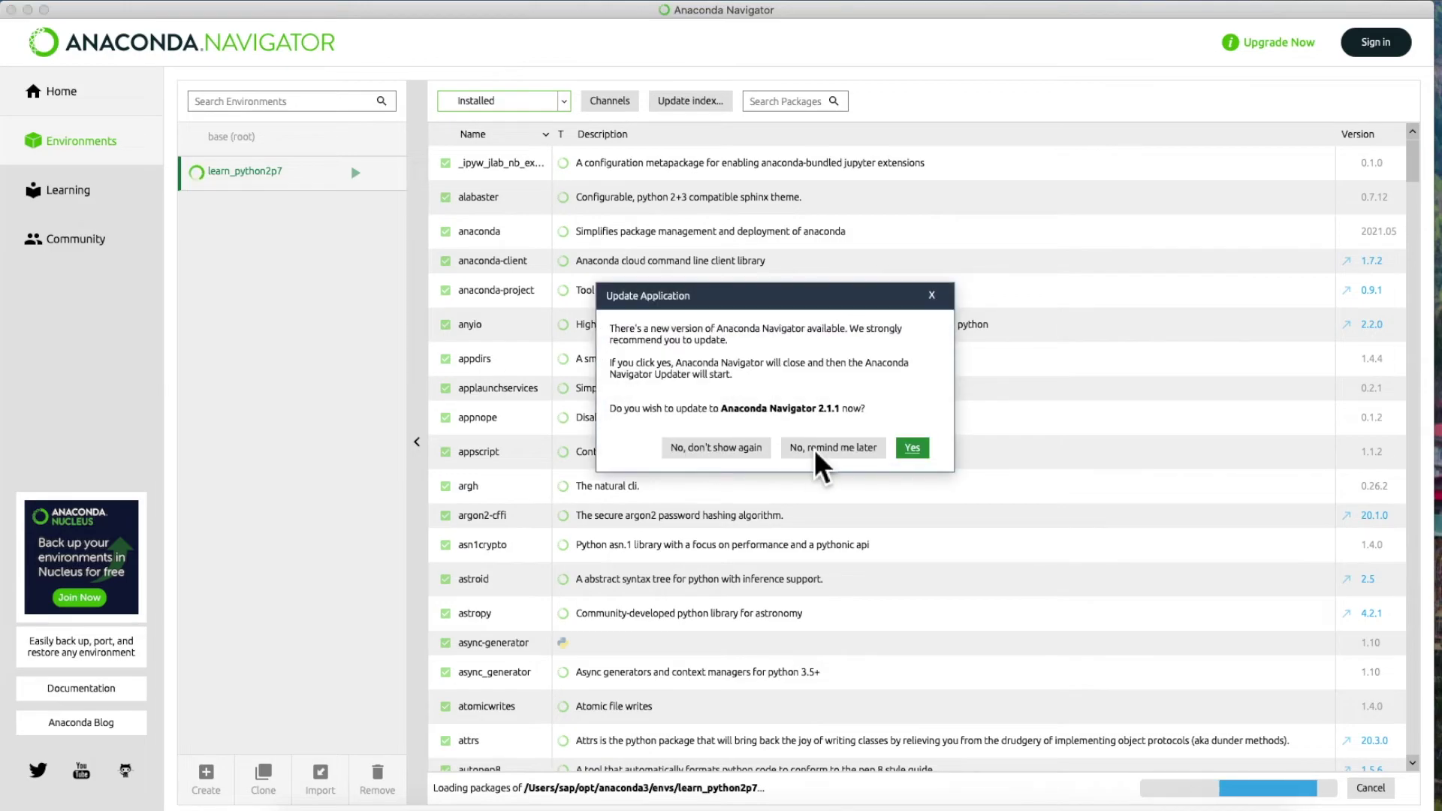
click(818, 449)
click(295, 170)
Mark the python package in learn_python2p7 for update and unmark it again.
click(485, 413)
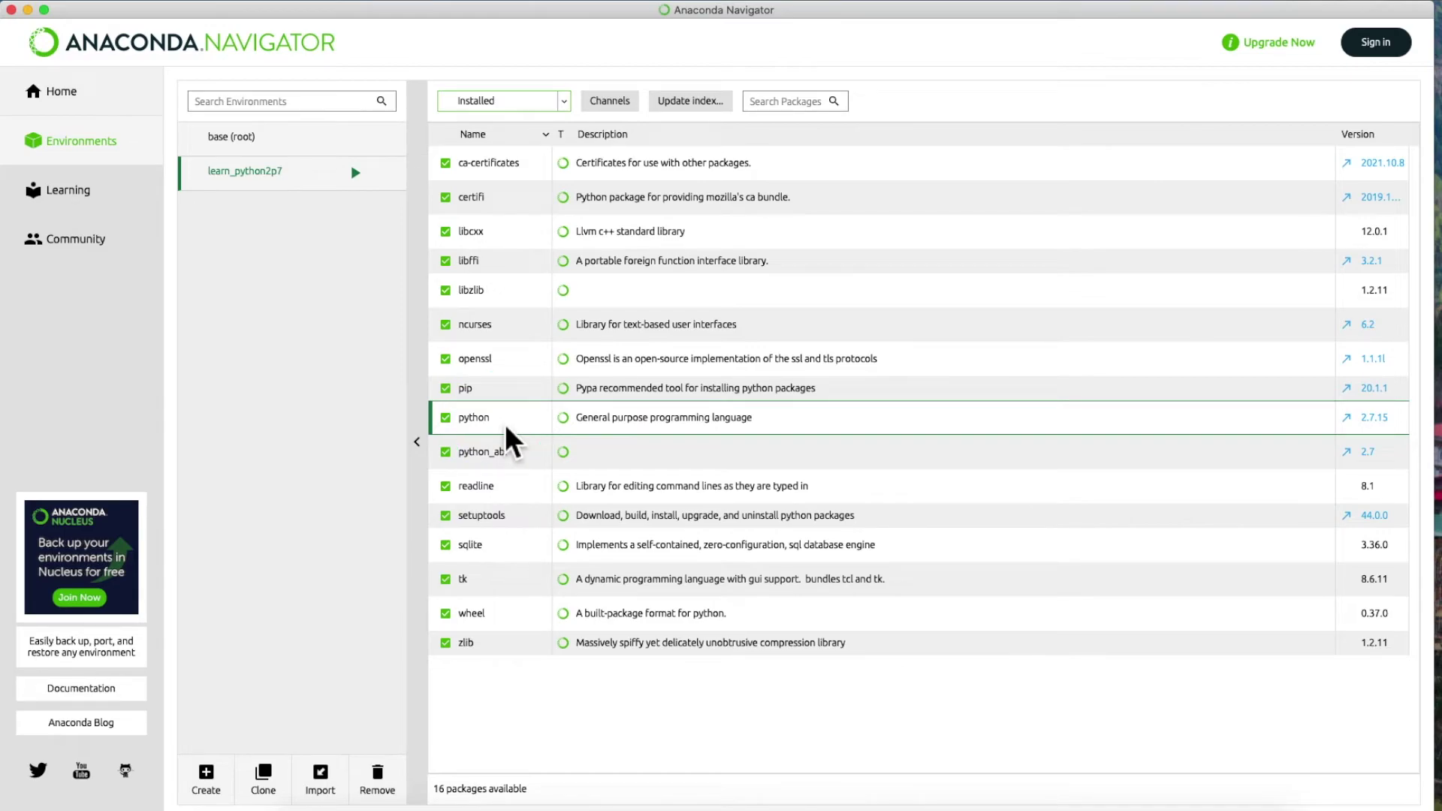
click(1378, 422)
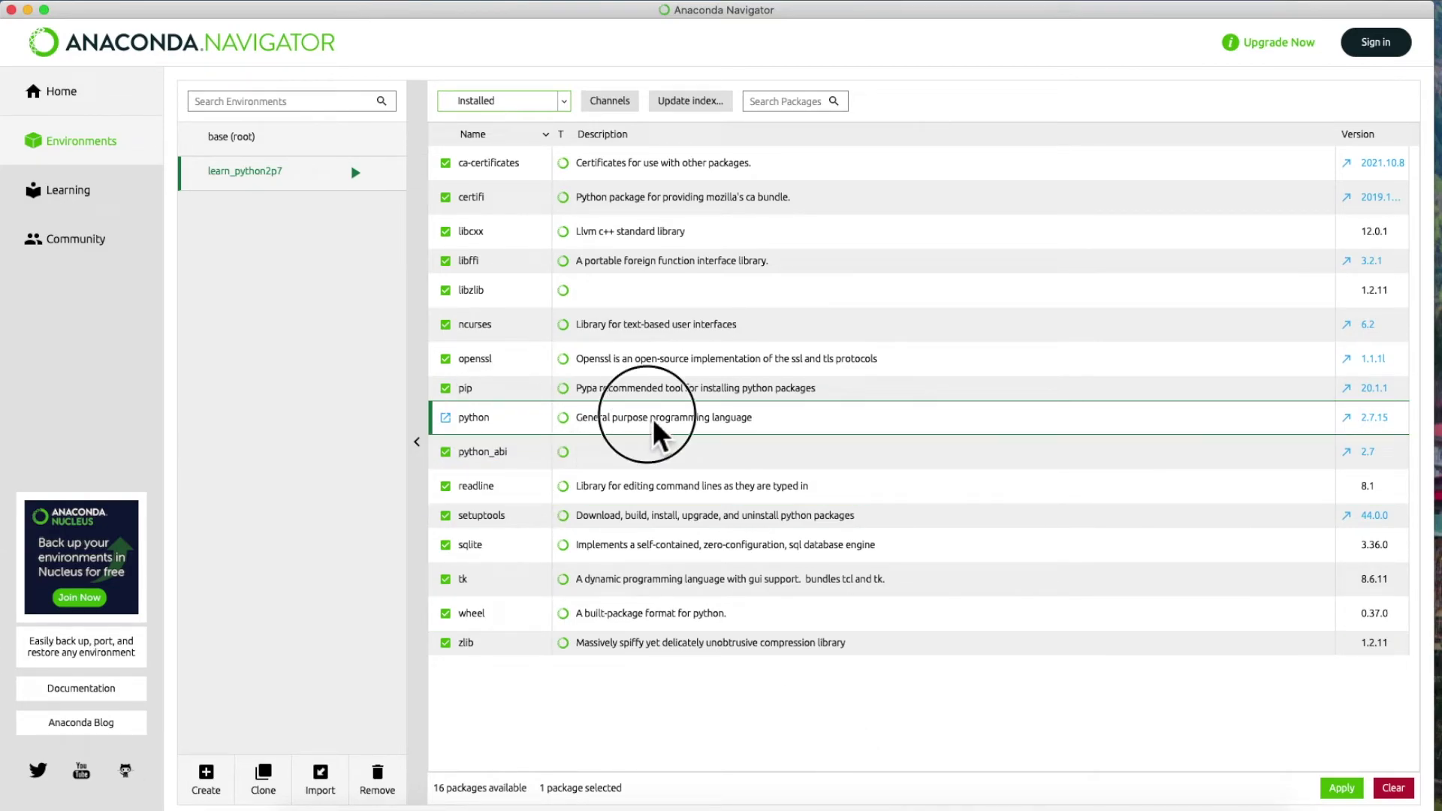
click(448, 420)
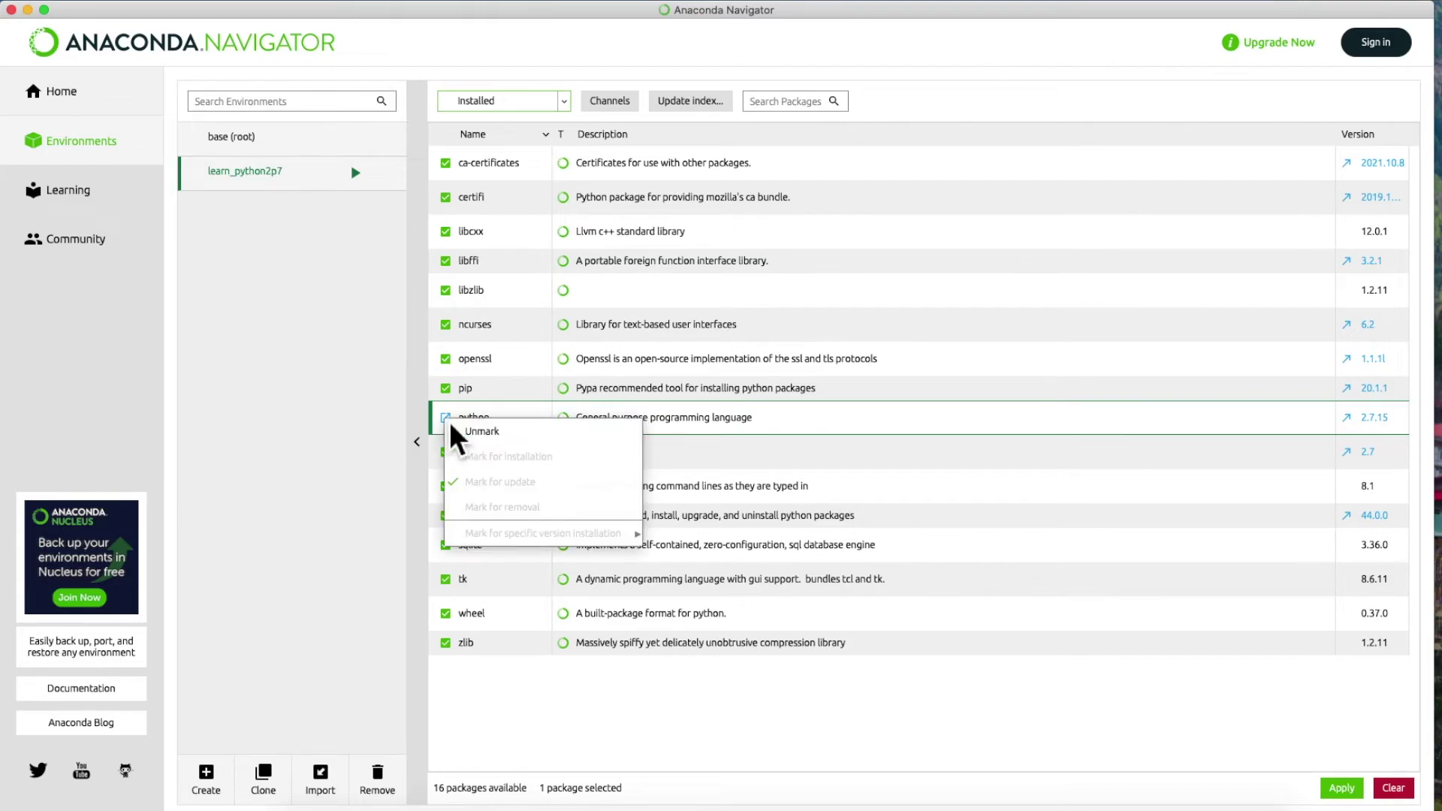
click(534, 434)
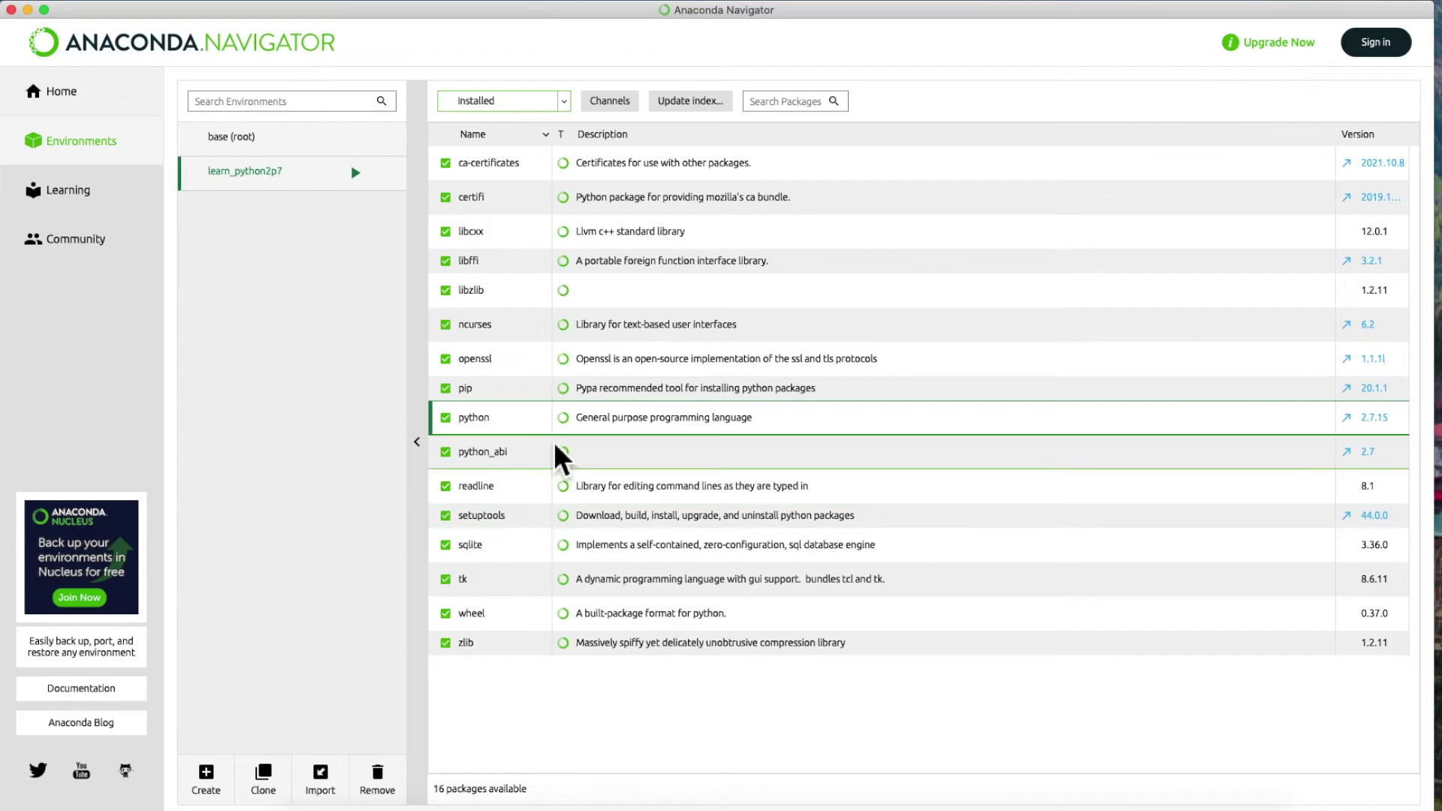
Examine the specific versions offered for installing python_abi and python in learn_python2p7, without marking any.
click(475, 450)
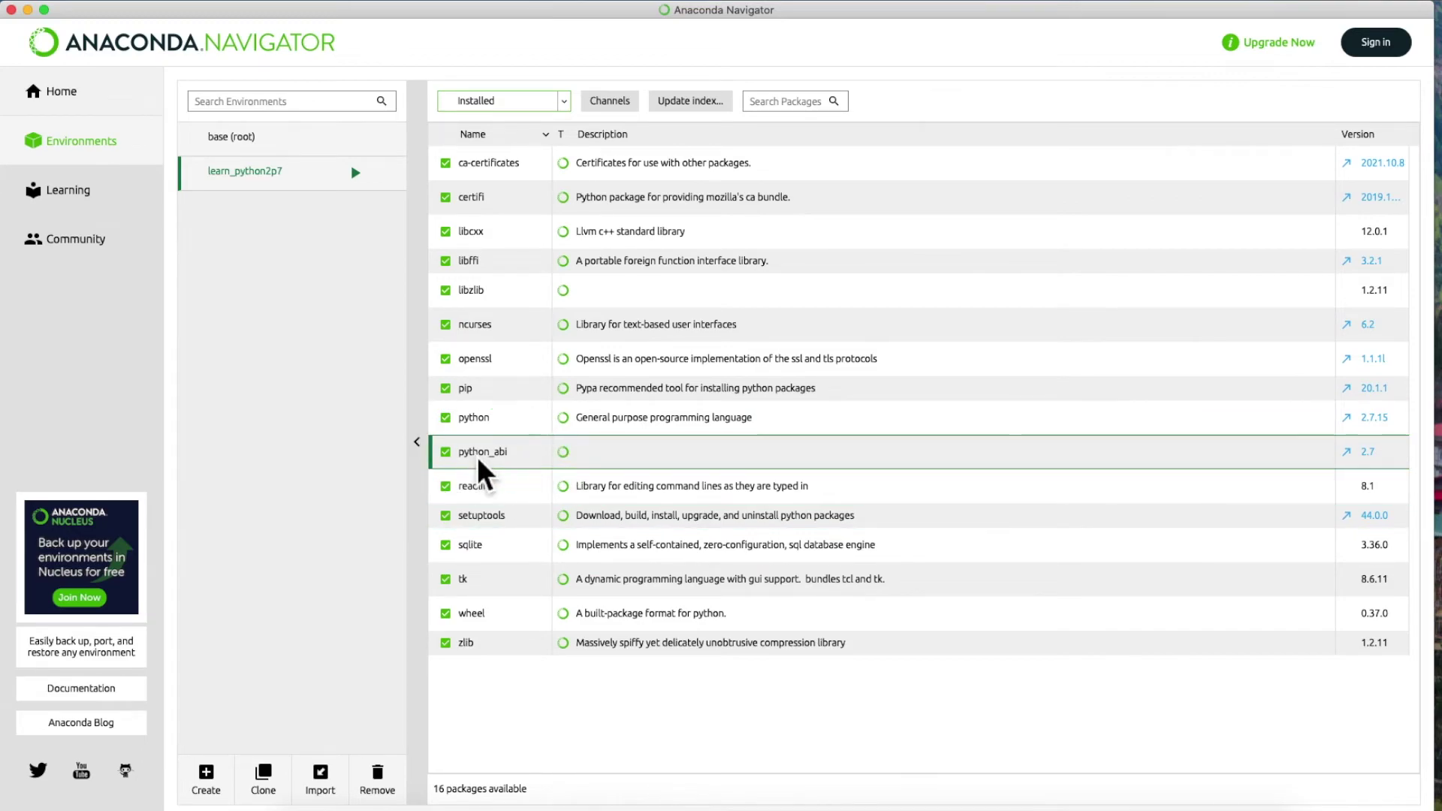
click(450, 453)
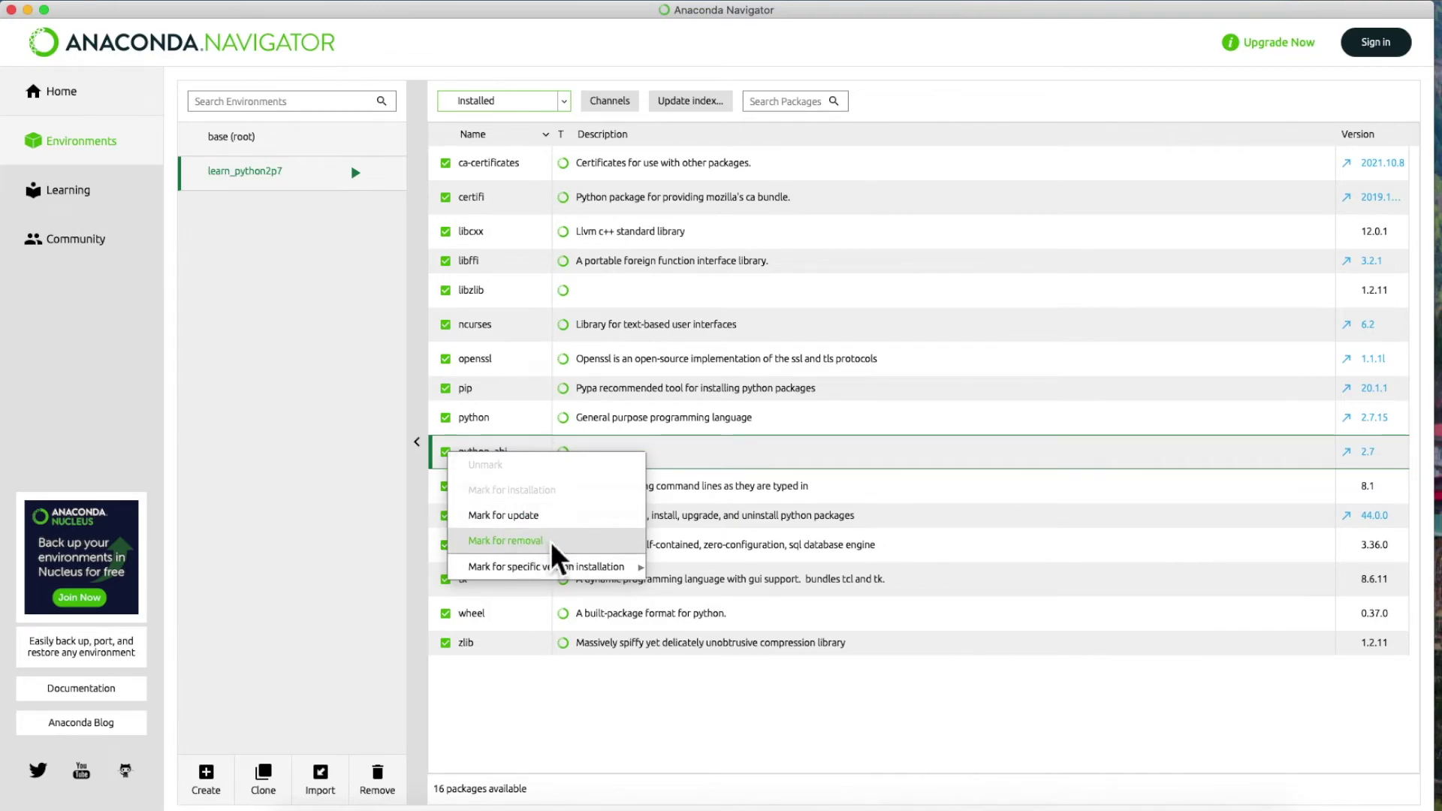
mouse_move(535, 568)
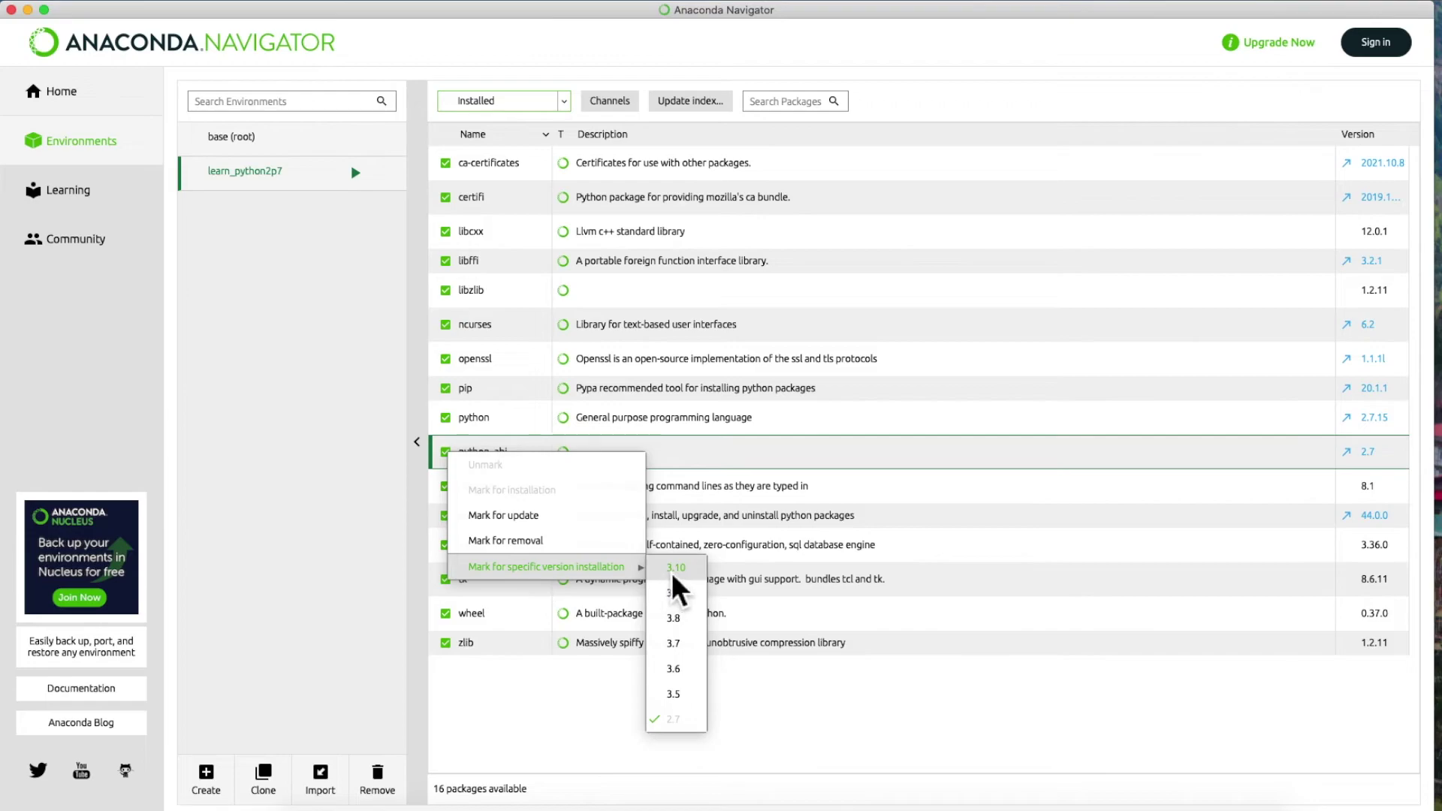
click(892, 723)
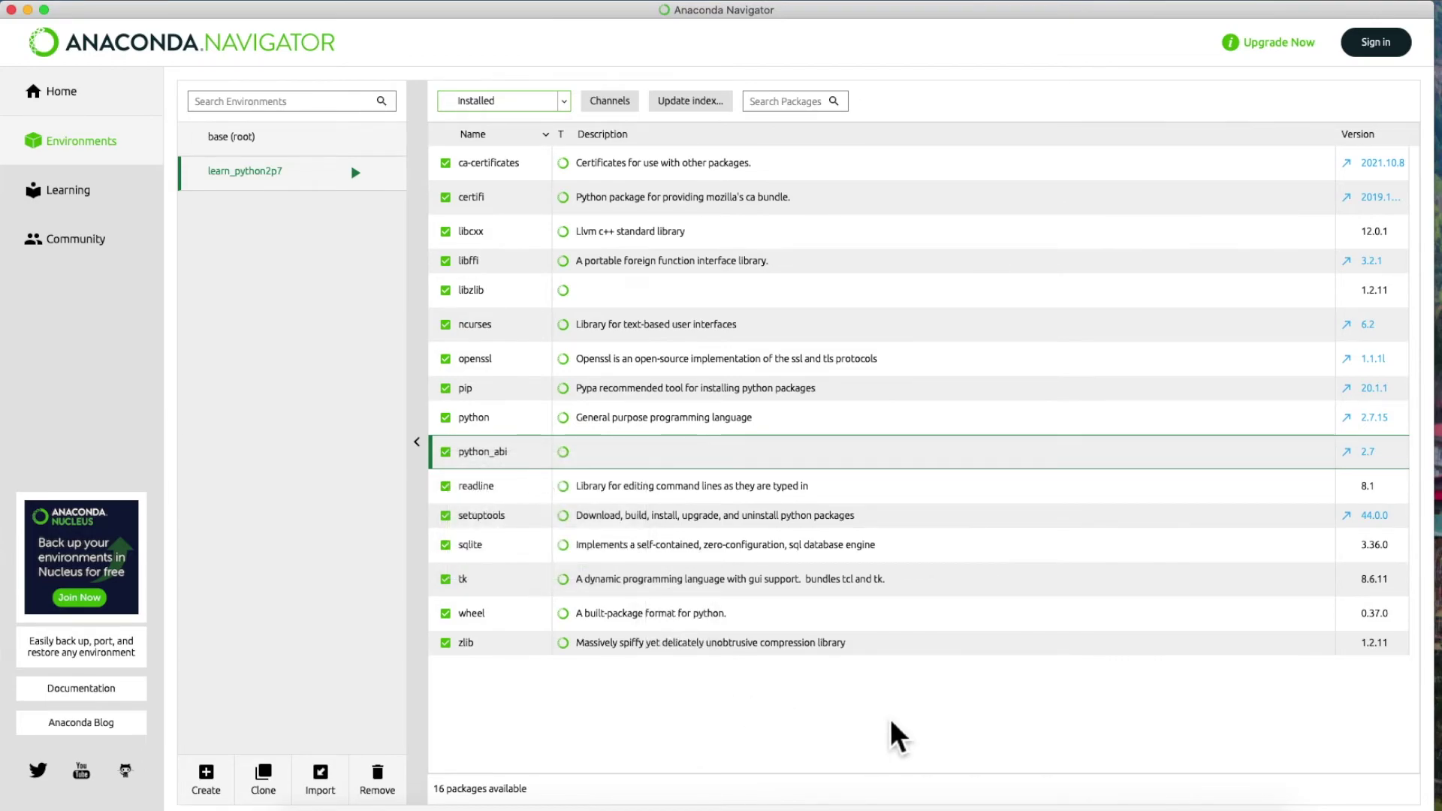
right_click(451, 417)
mouse_move(517, 524)
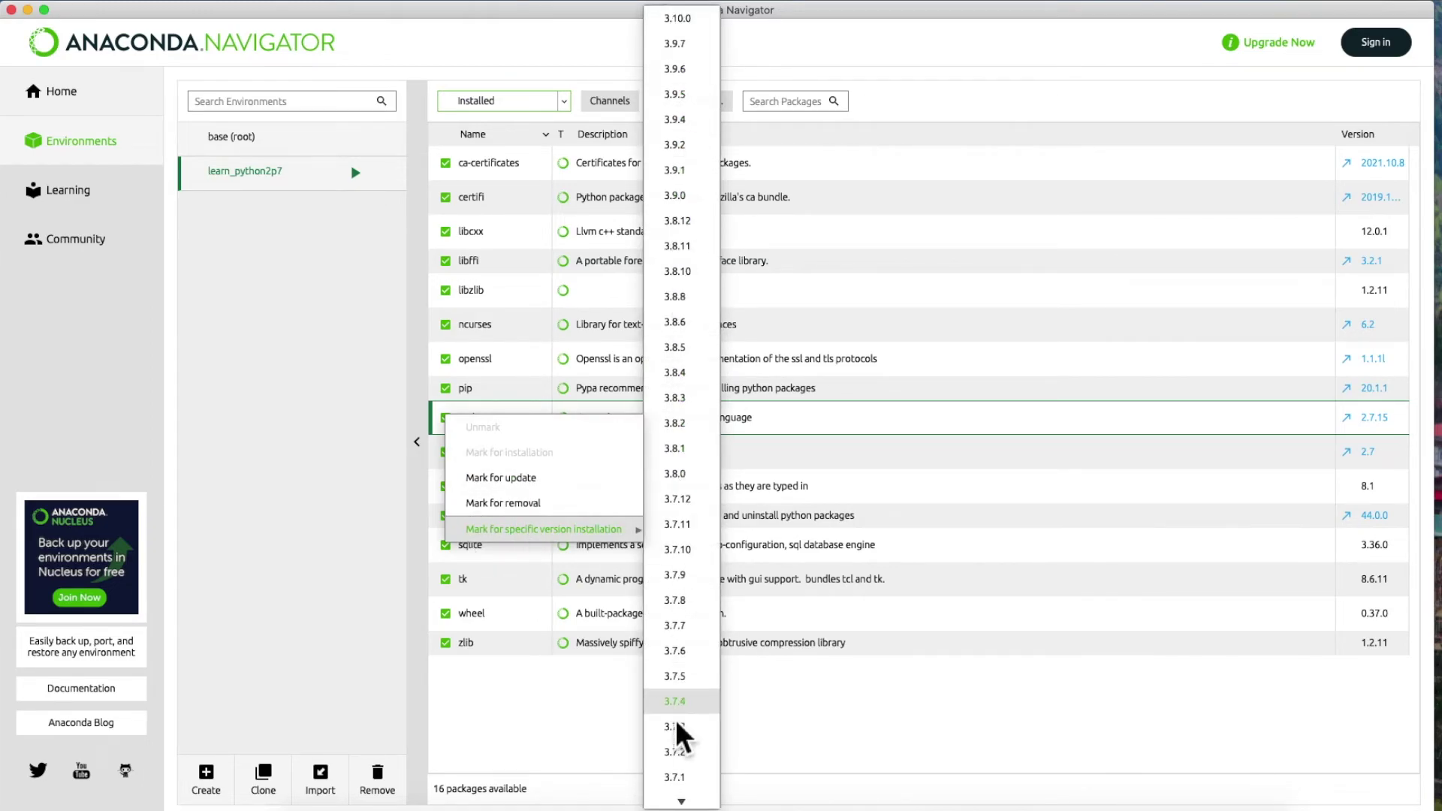
mouse_move(689, 795)
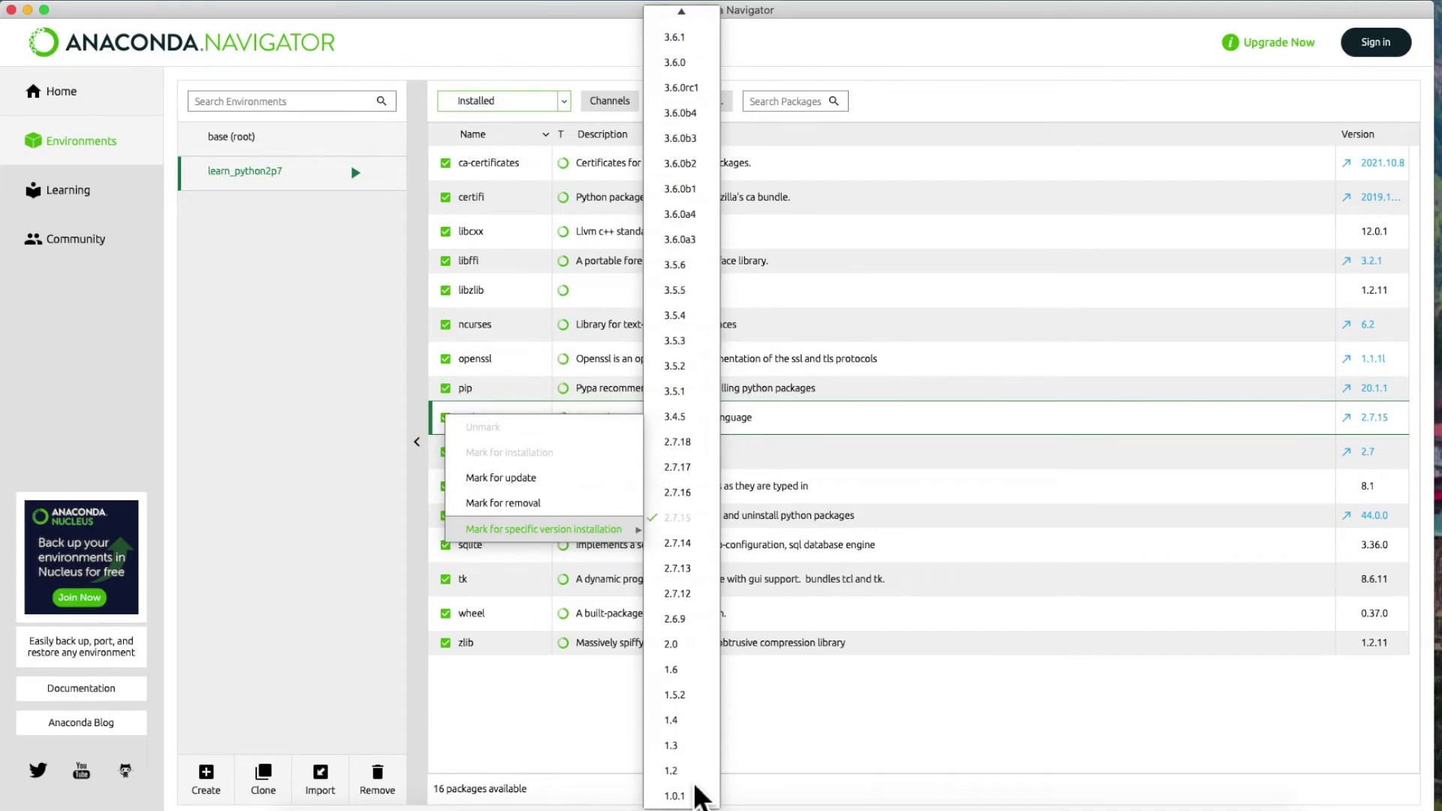
click(809, 717)
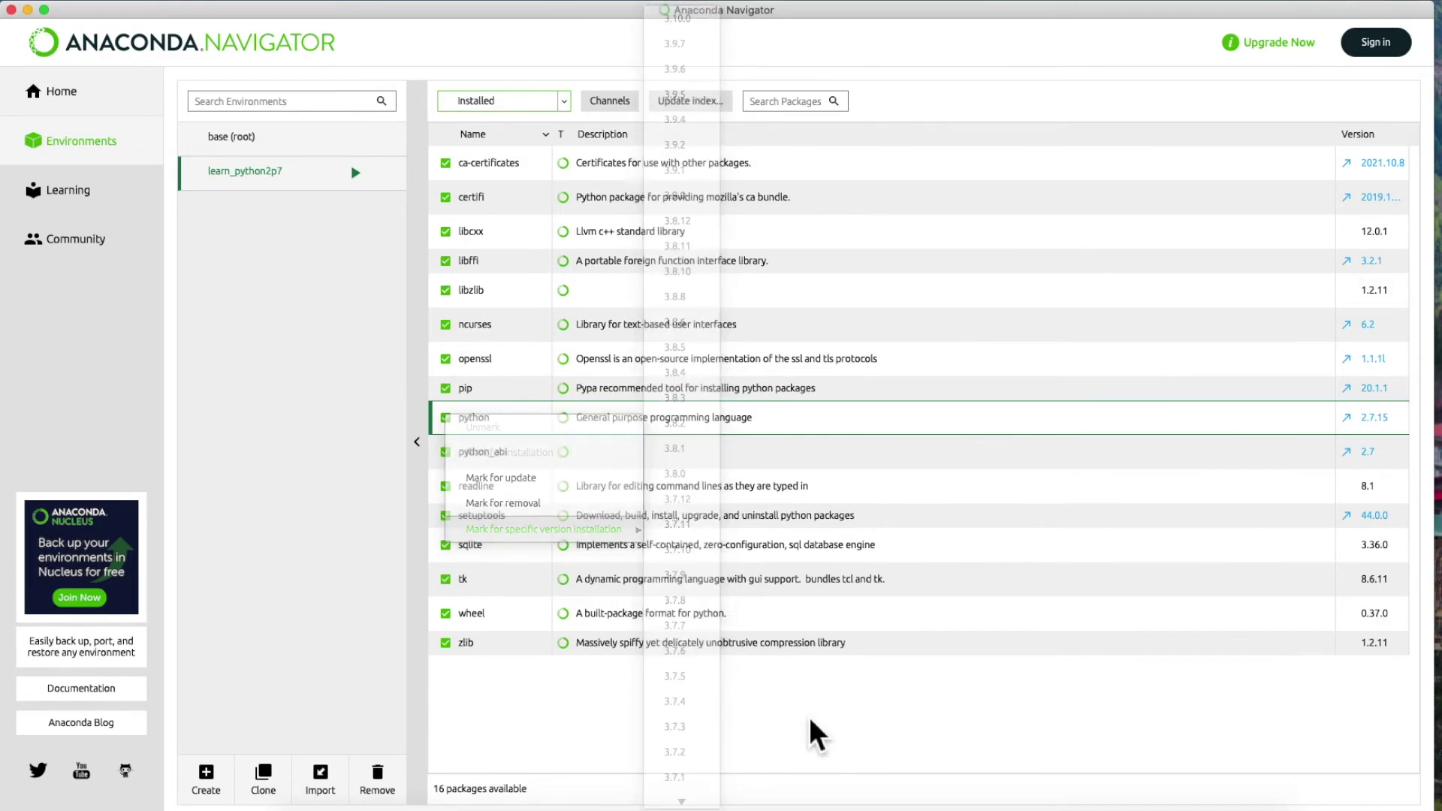
Clone the learn_python2p7 environment as clone_learn_python2p7 and postpone the offered Navigator update.
click(278, 177)
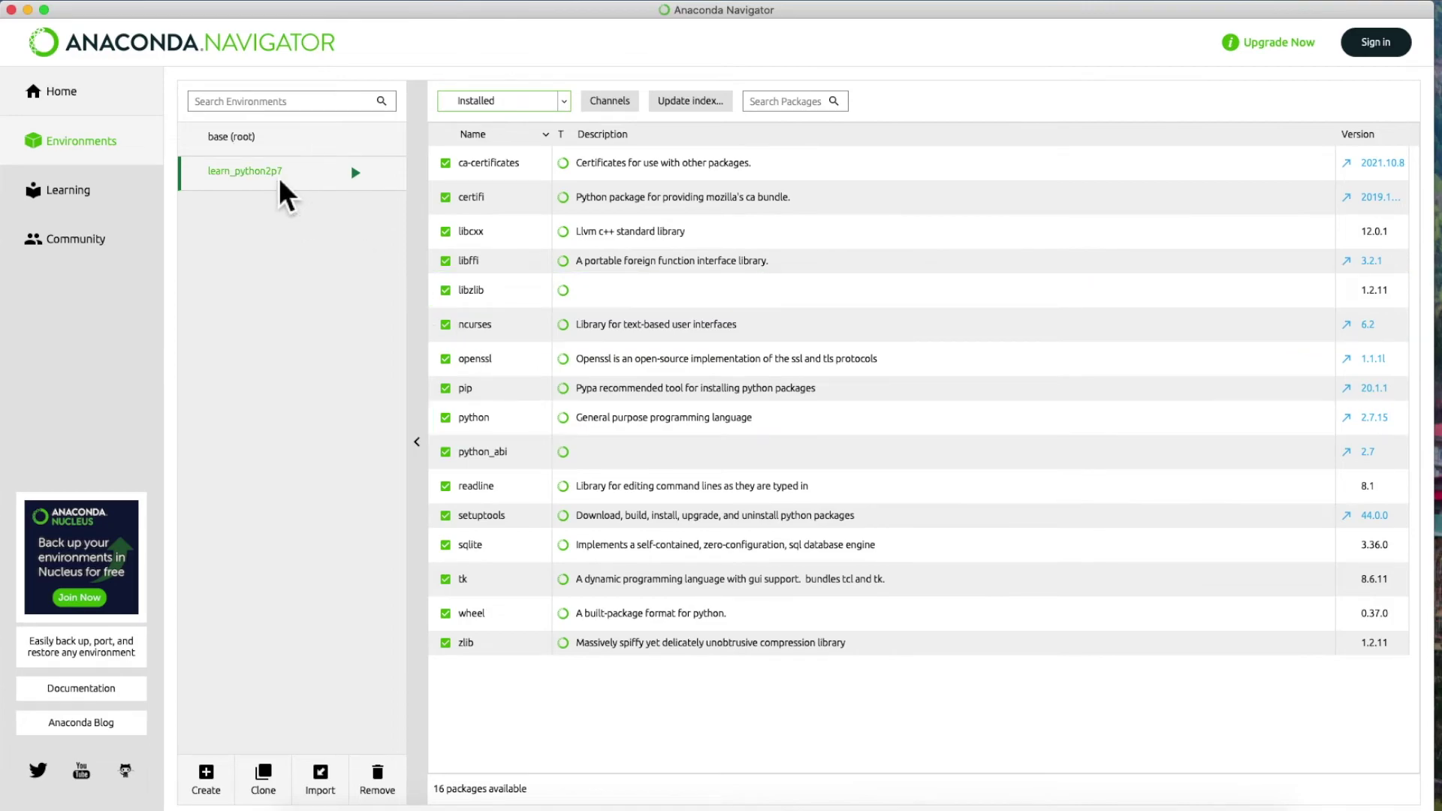
click(263, 784)
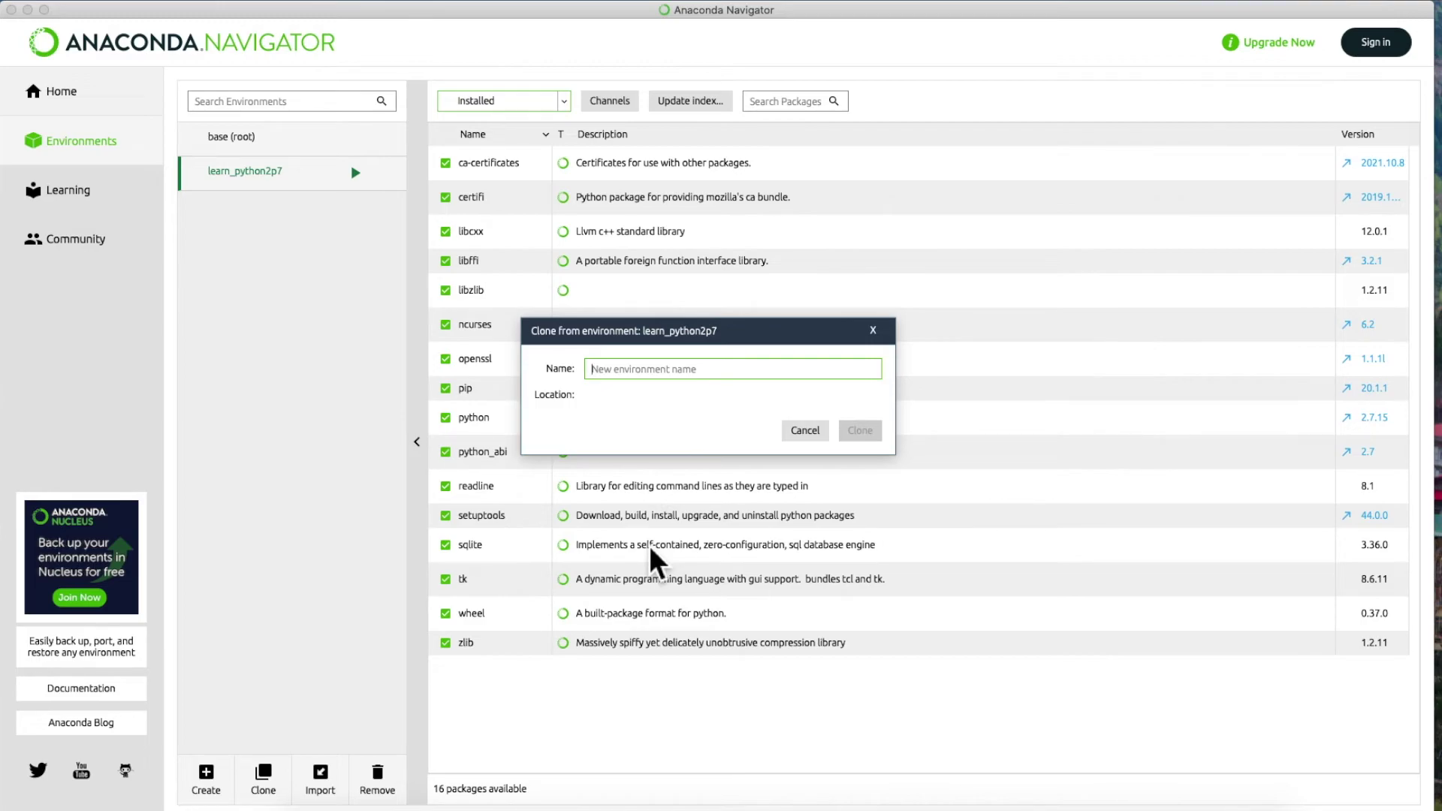
text(clone)
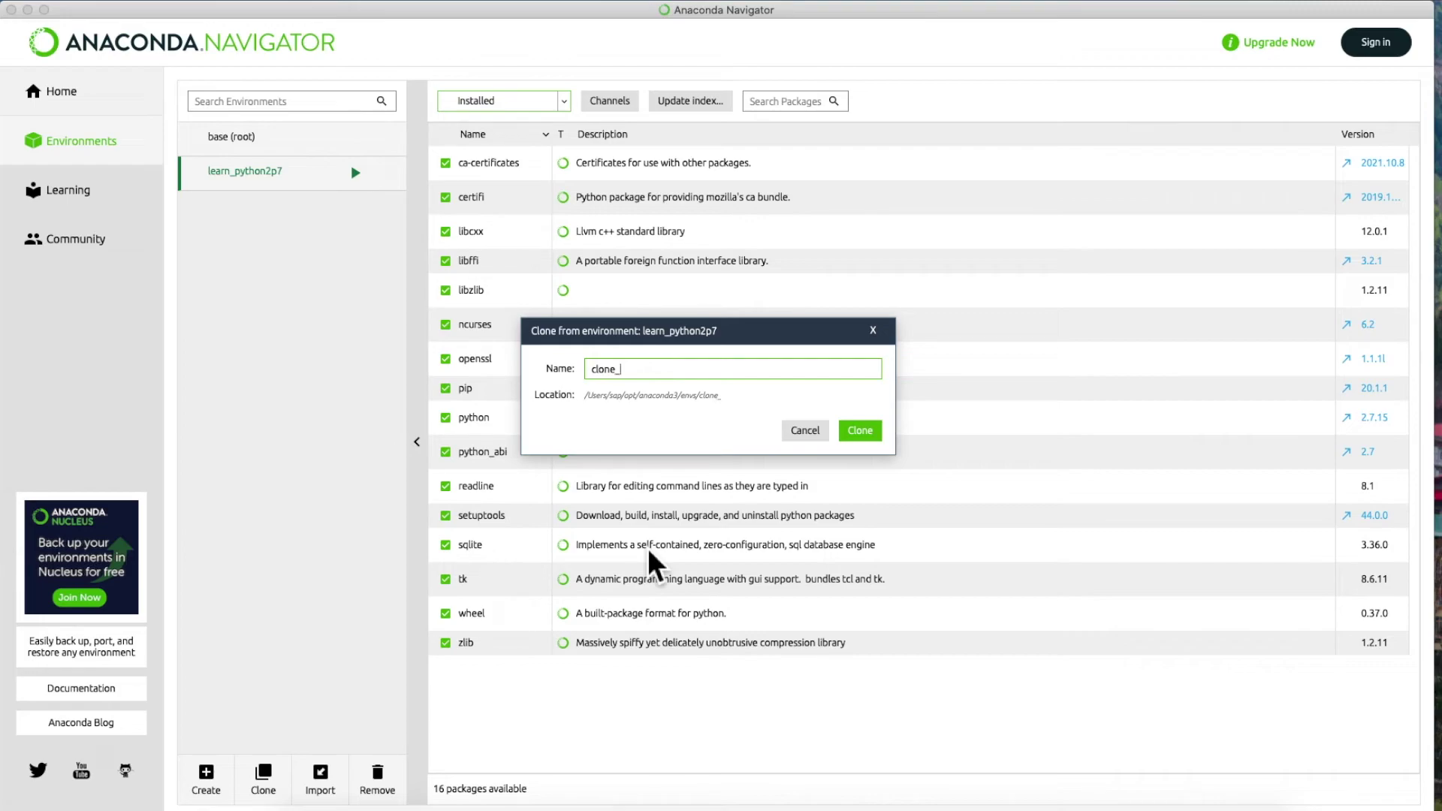
text(_learn_python2p7)
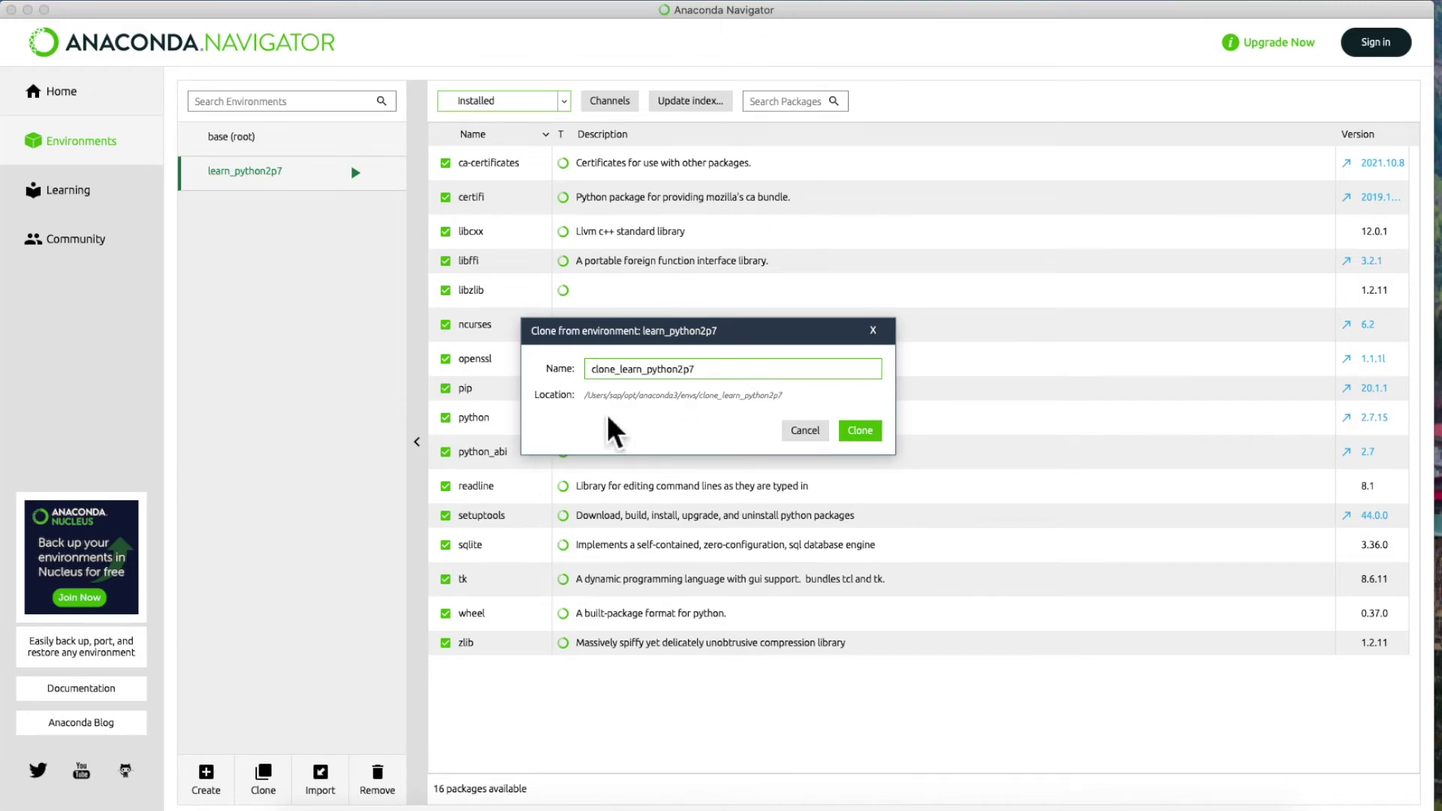
click(876, 439)
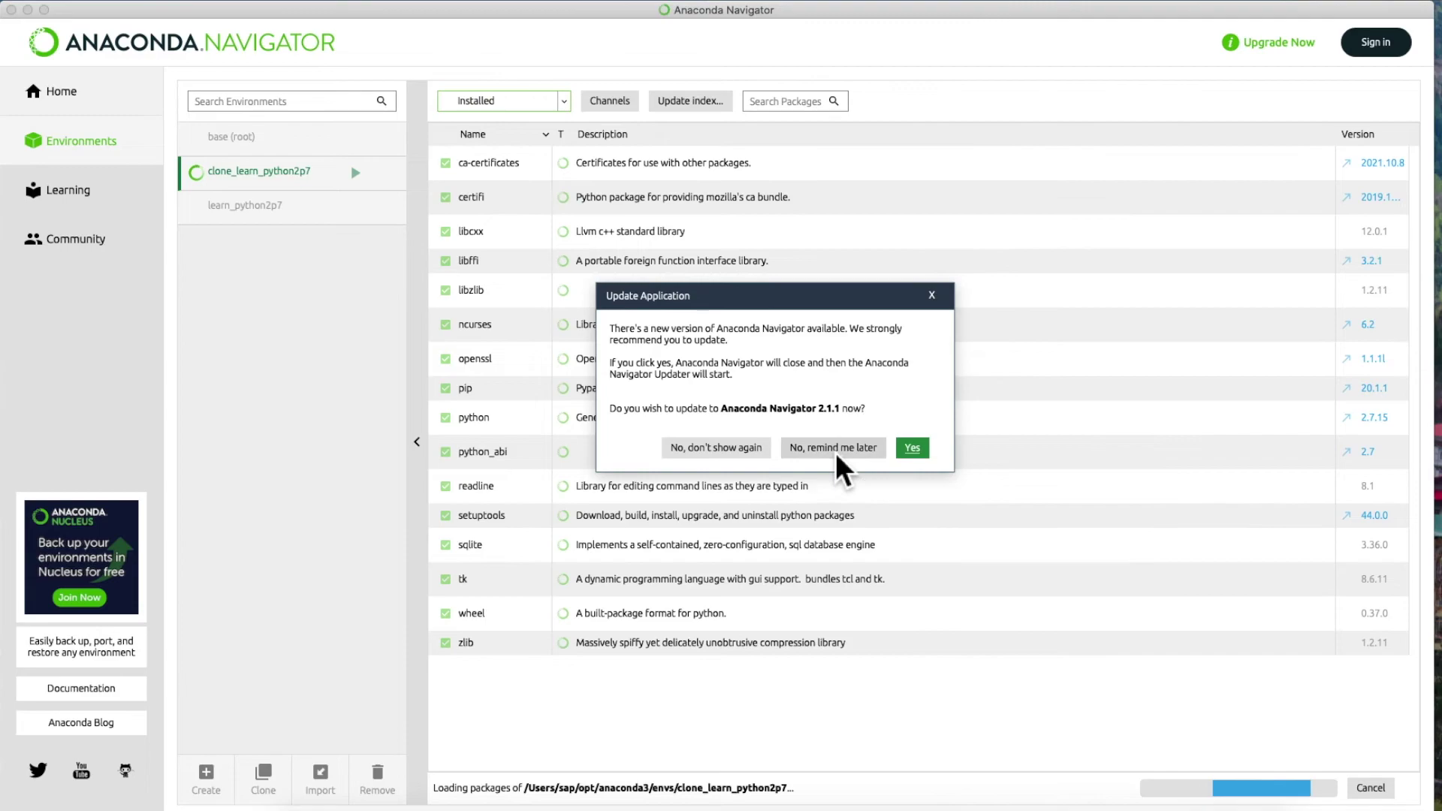
click(835, 452)
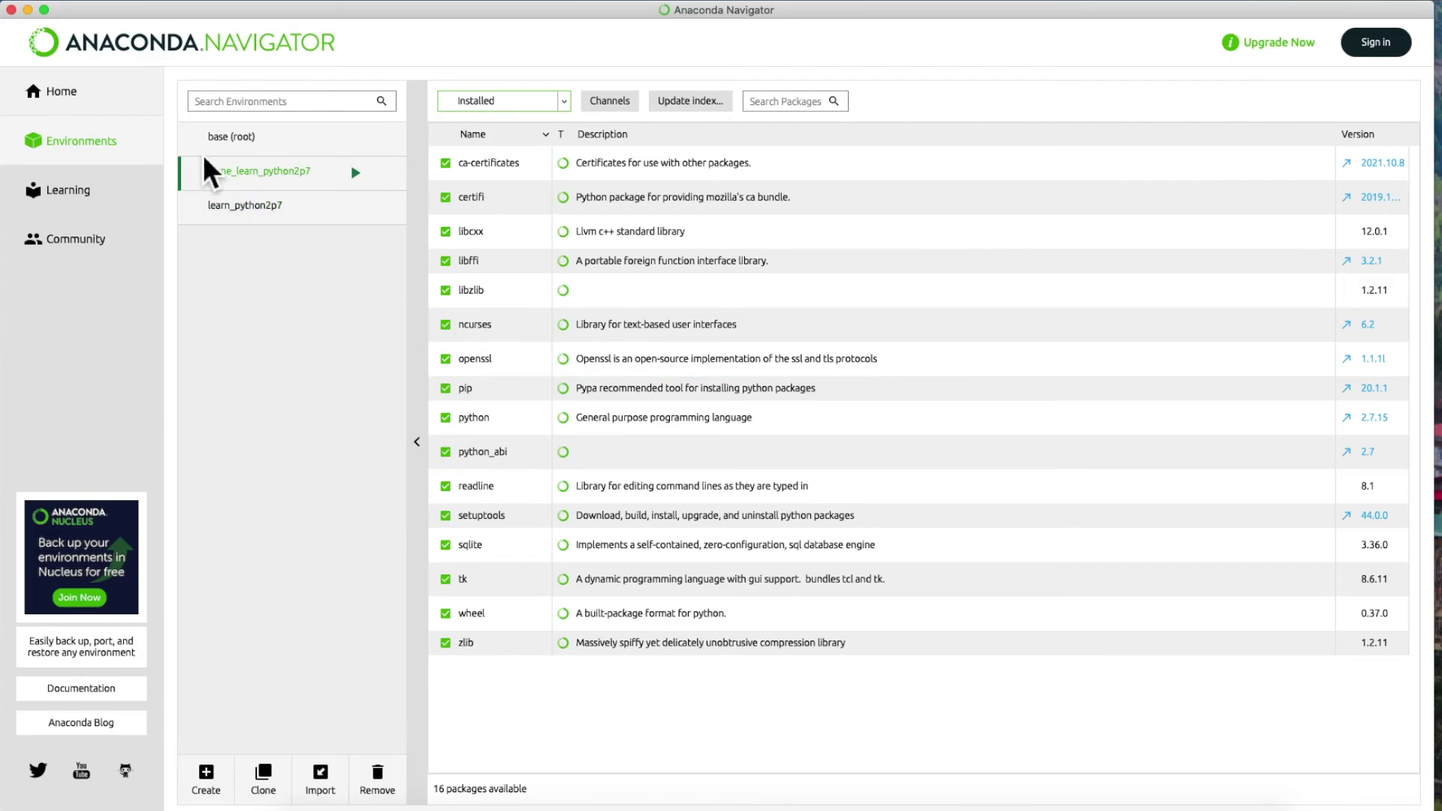
Review the fields required for importing an environment from a specification file, then cancel the import.
click(327, 794)
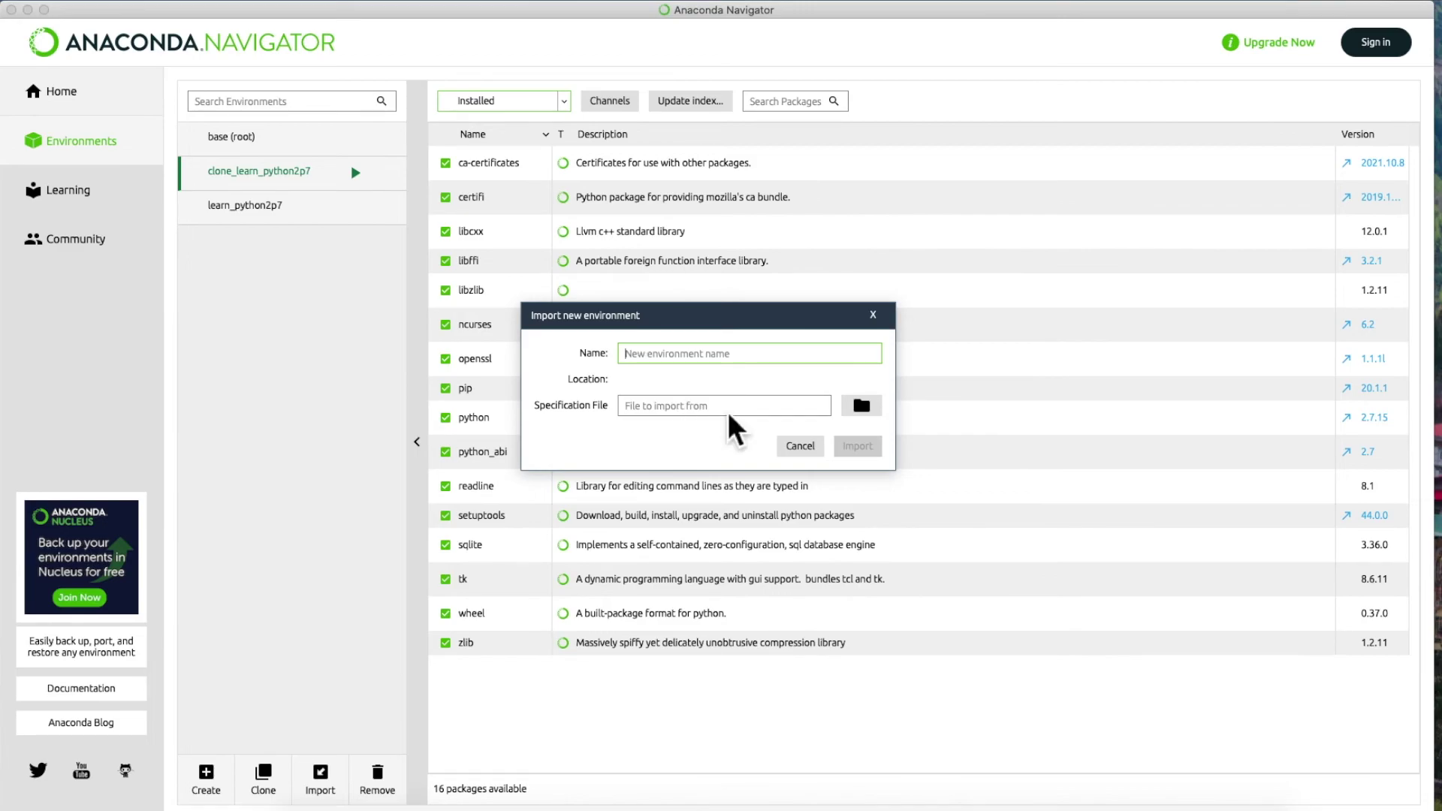
click(799, 446)
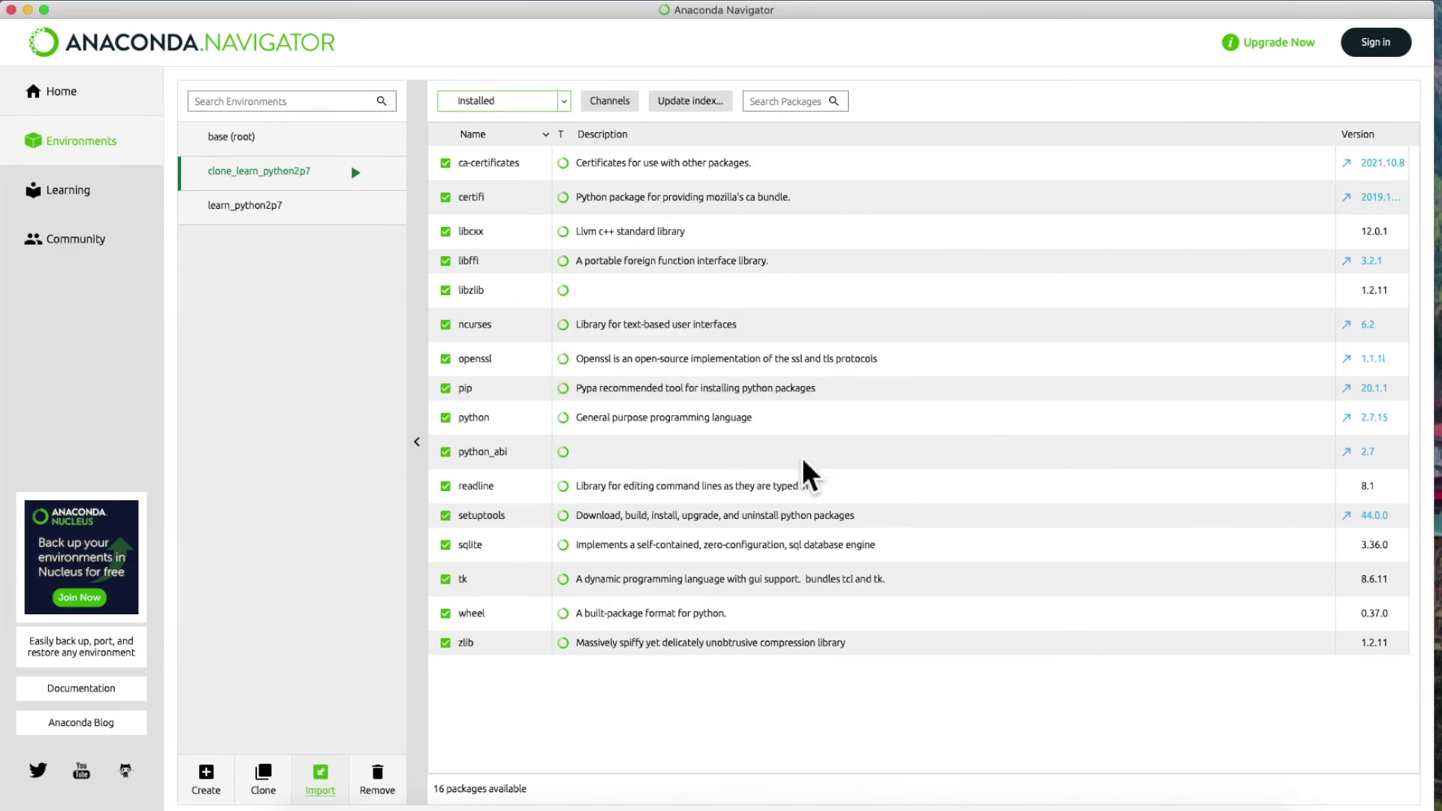
Remove the clone_learn_python2p7 environment, postponing the Navigator update whenever it is offered.
click(301, 169)
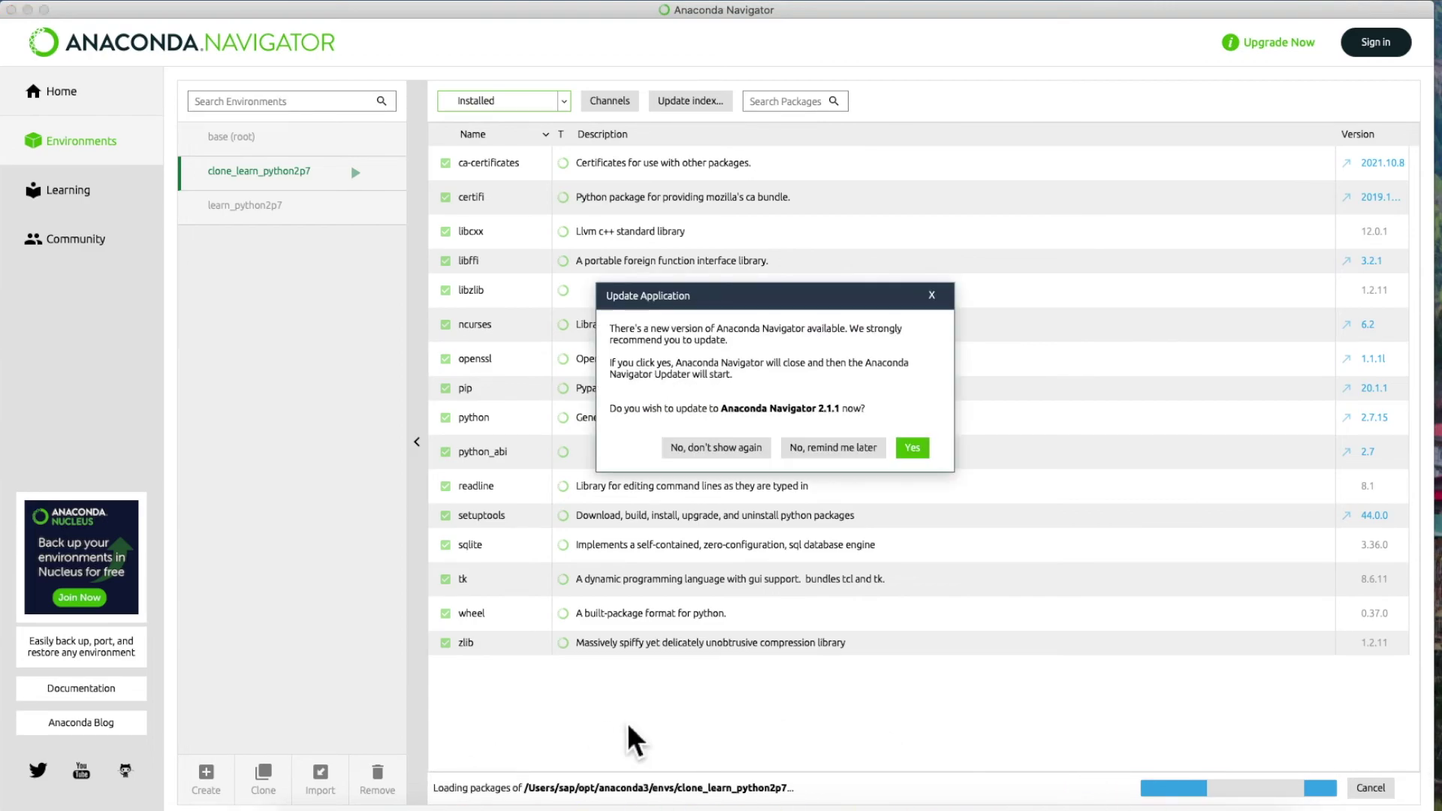
click(829, 449)
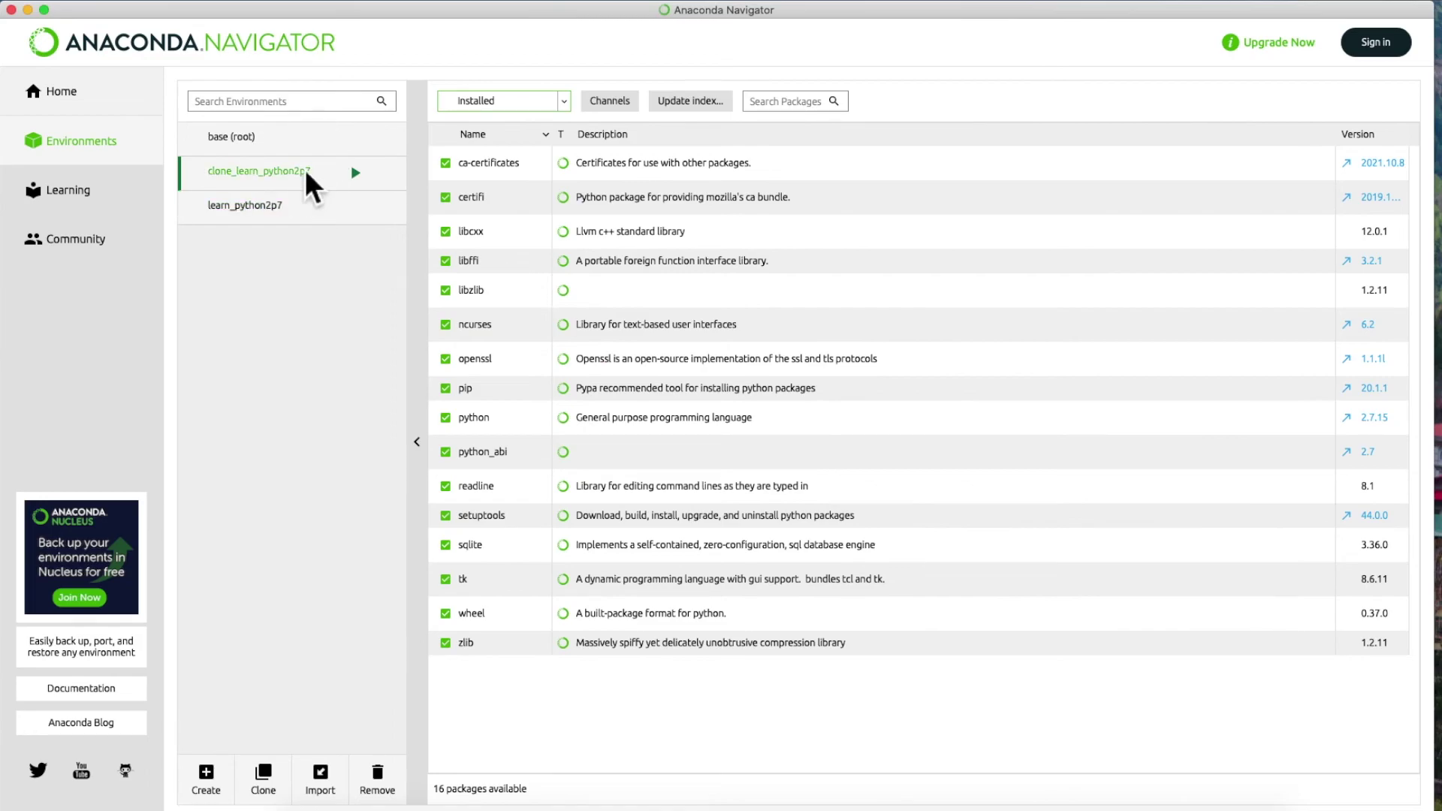
click(377, 781)
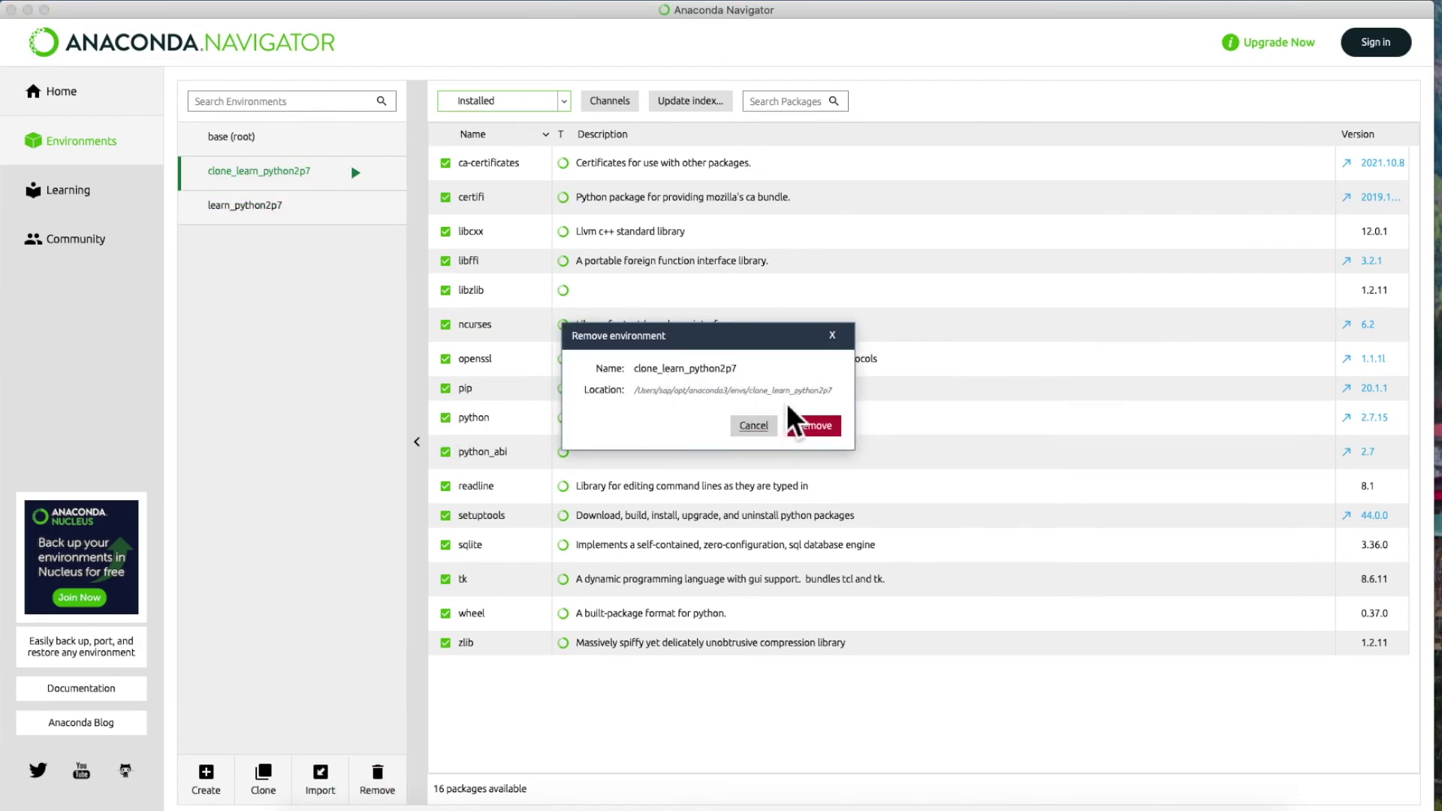
click(817, 425)
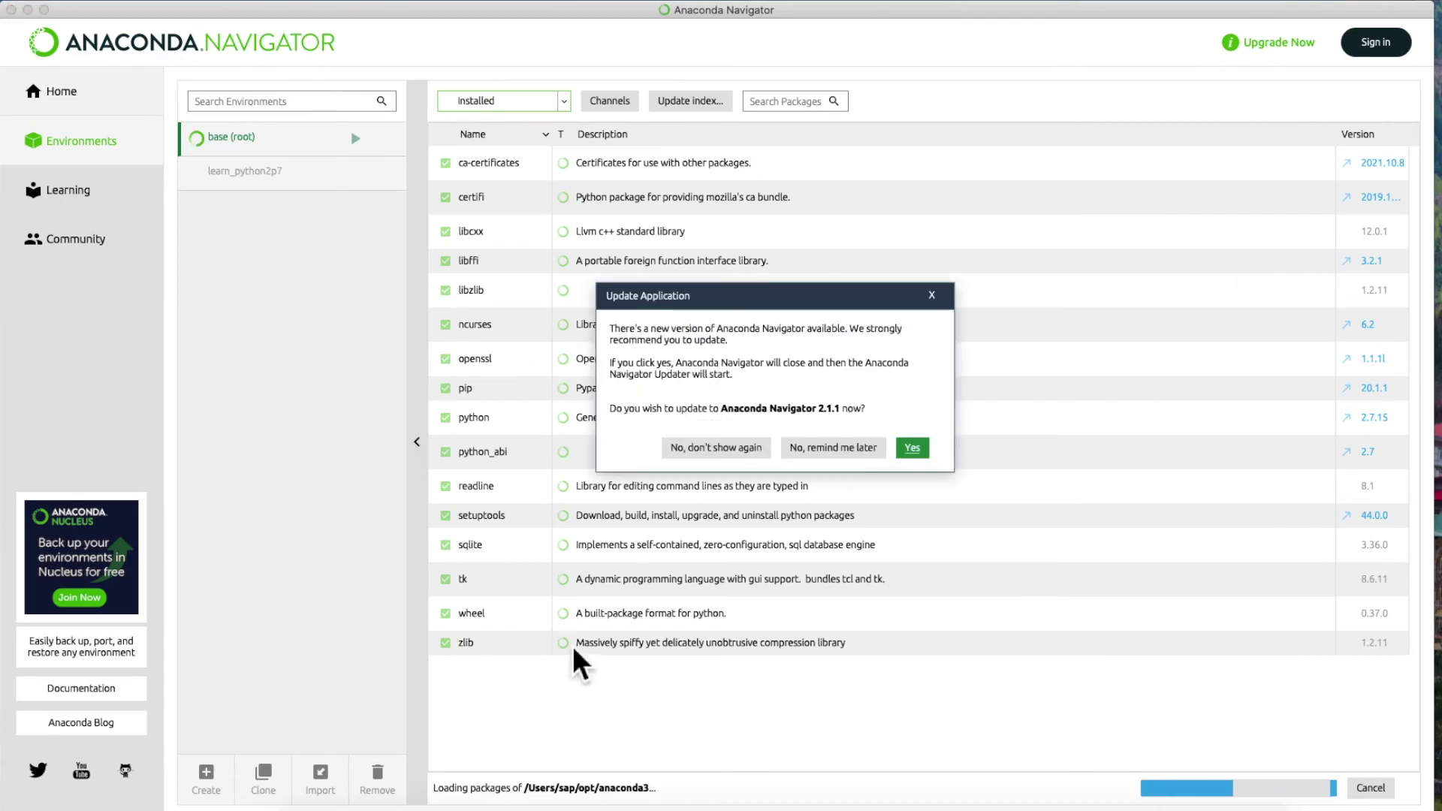
click(850, 449)
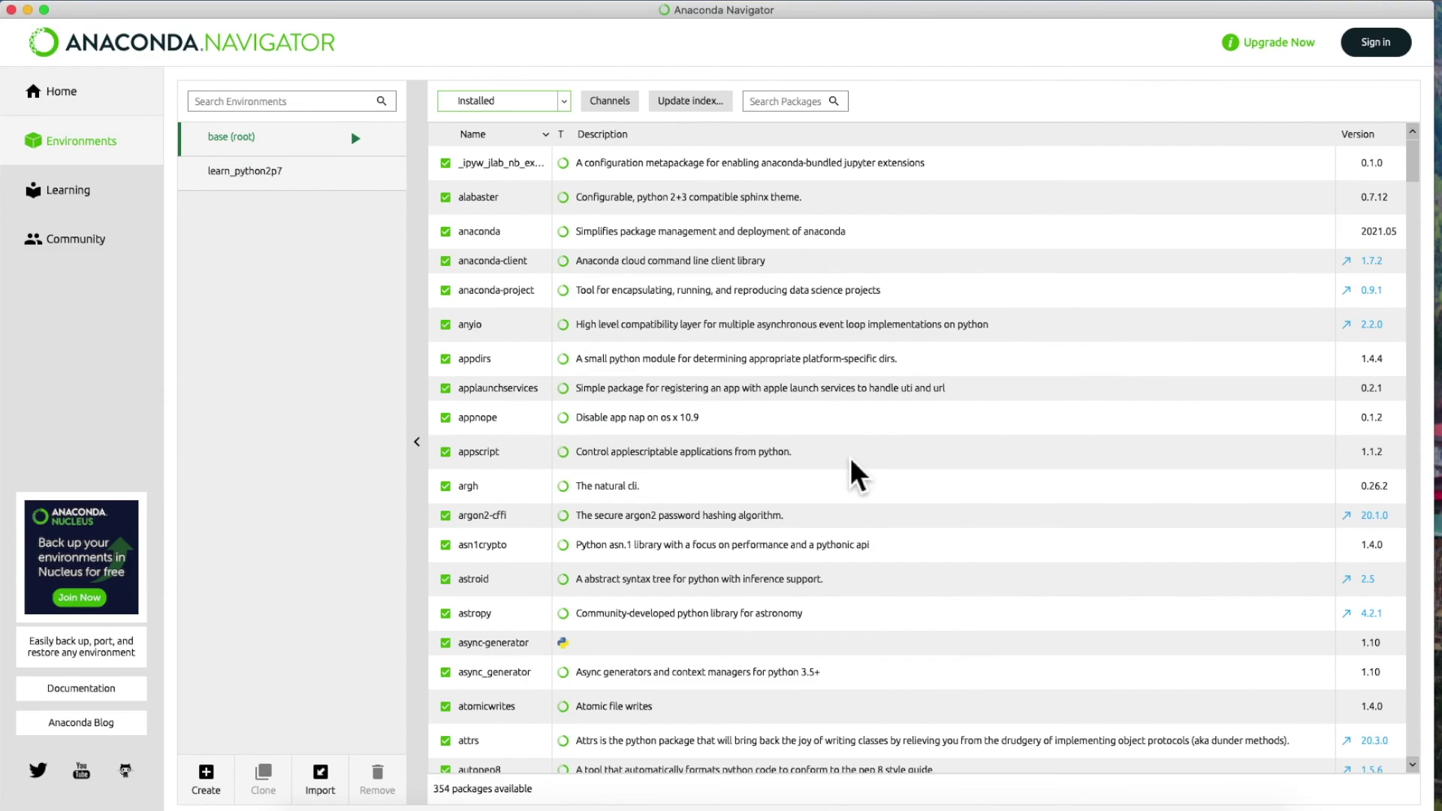
Browse the full collection of learning resources, from the documentation to the videos and webinars.
click(66, 190)
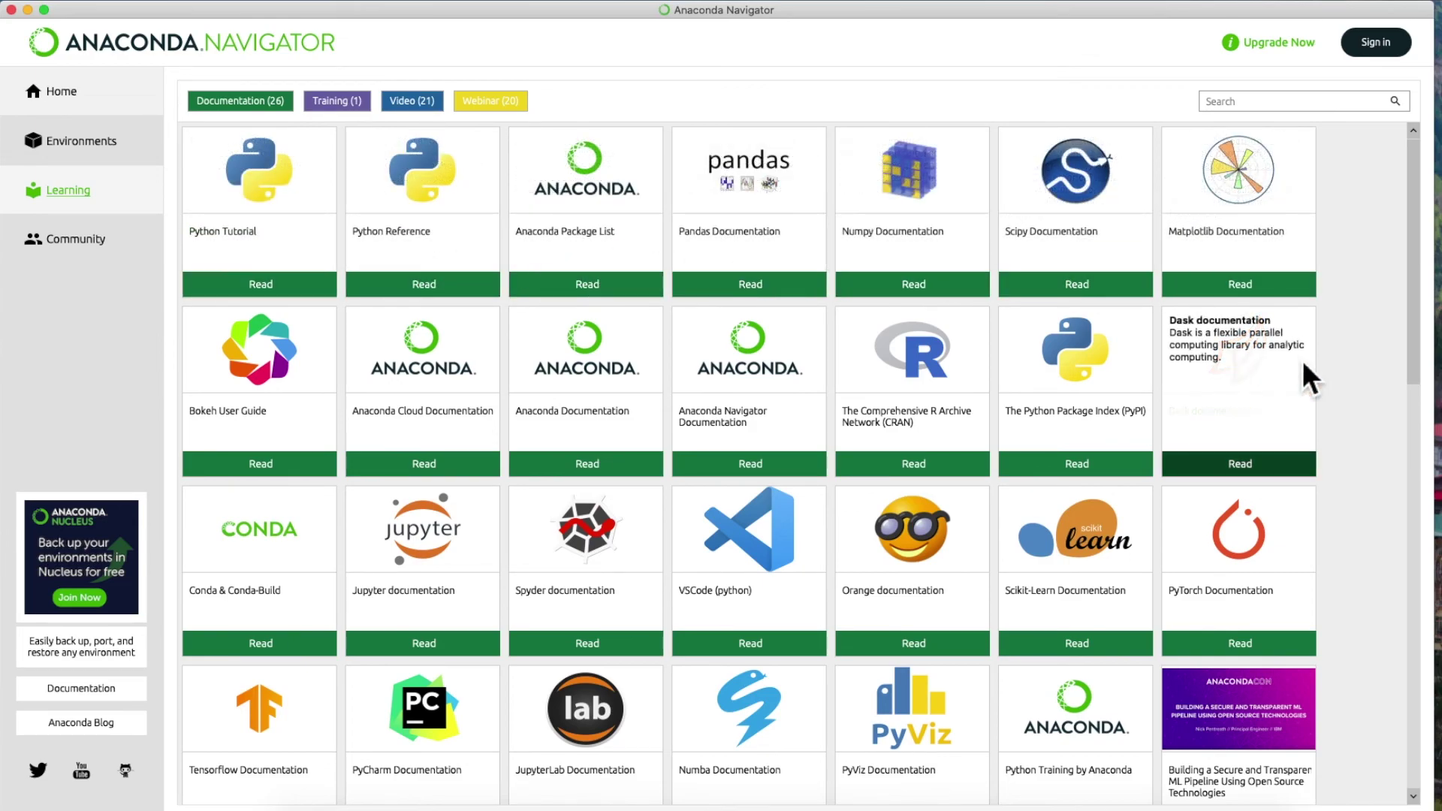
scroll(1362, 414, down, 20)
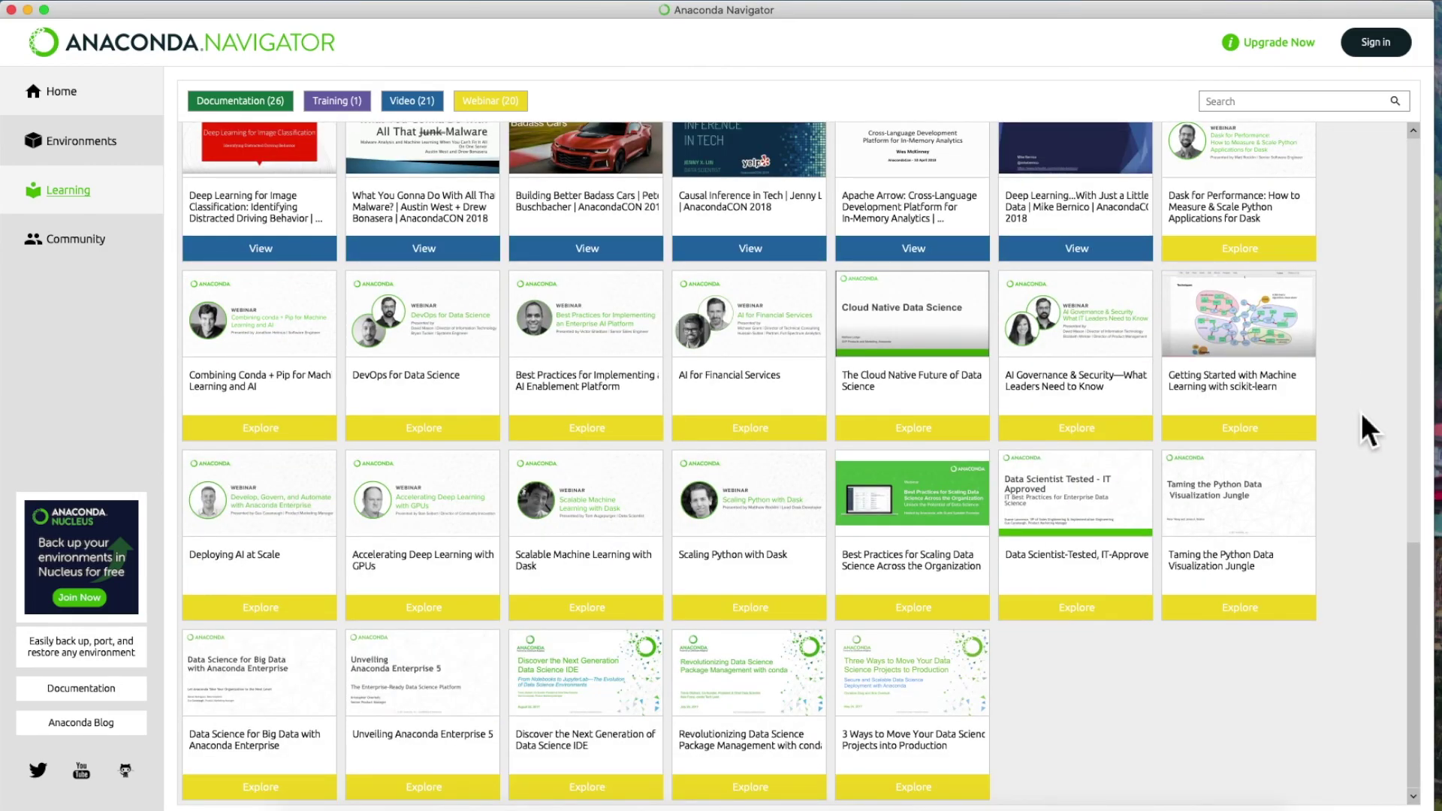
scroll(1361, 412, up, 20)
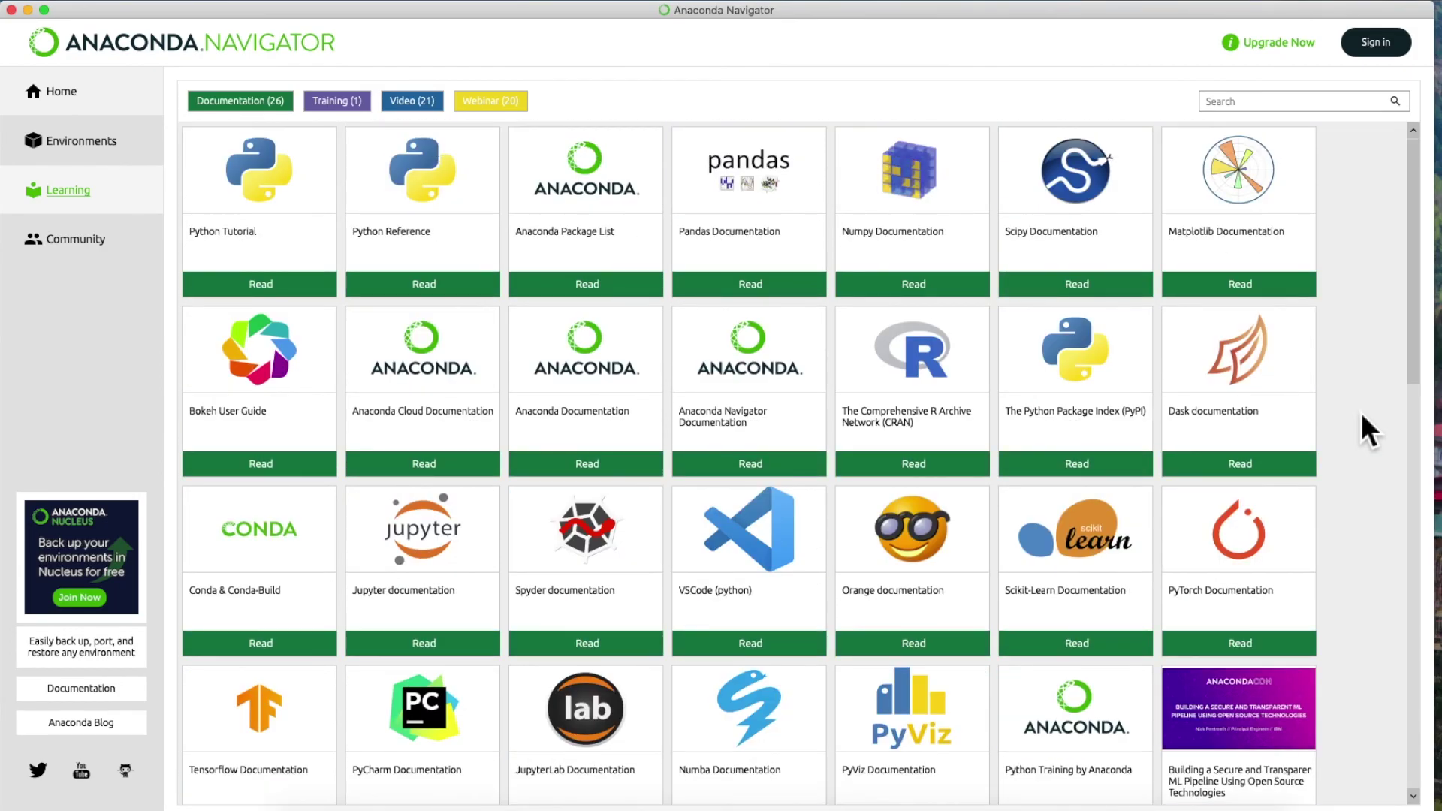
Browse the community events, forums and social resources, postponing the offered Navigator update.
click(57, 242)
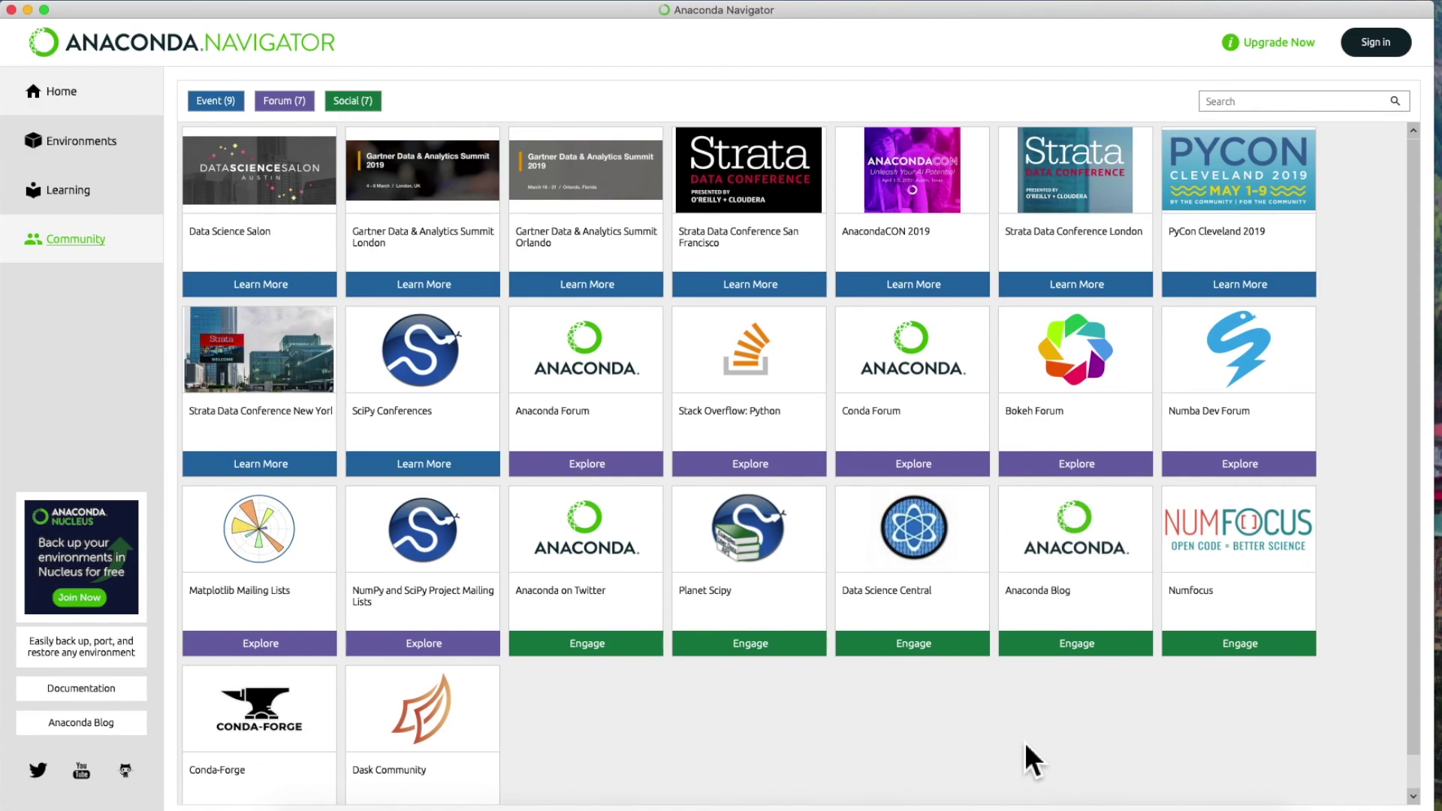
scroll(1024, 742, down, 1)
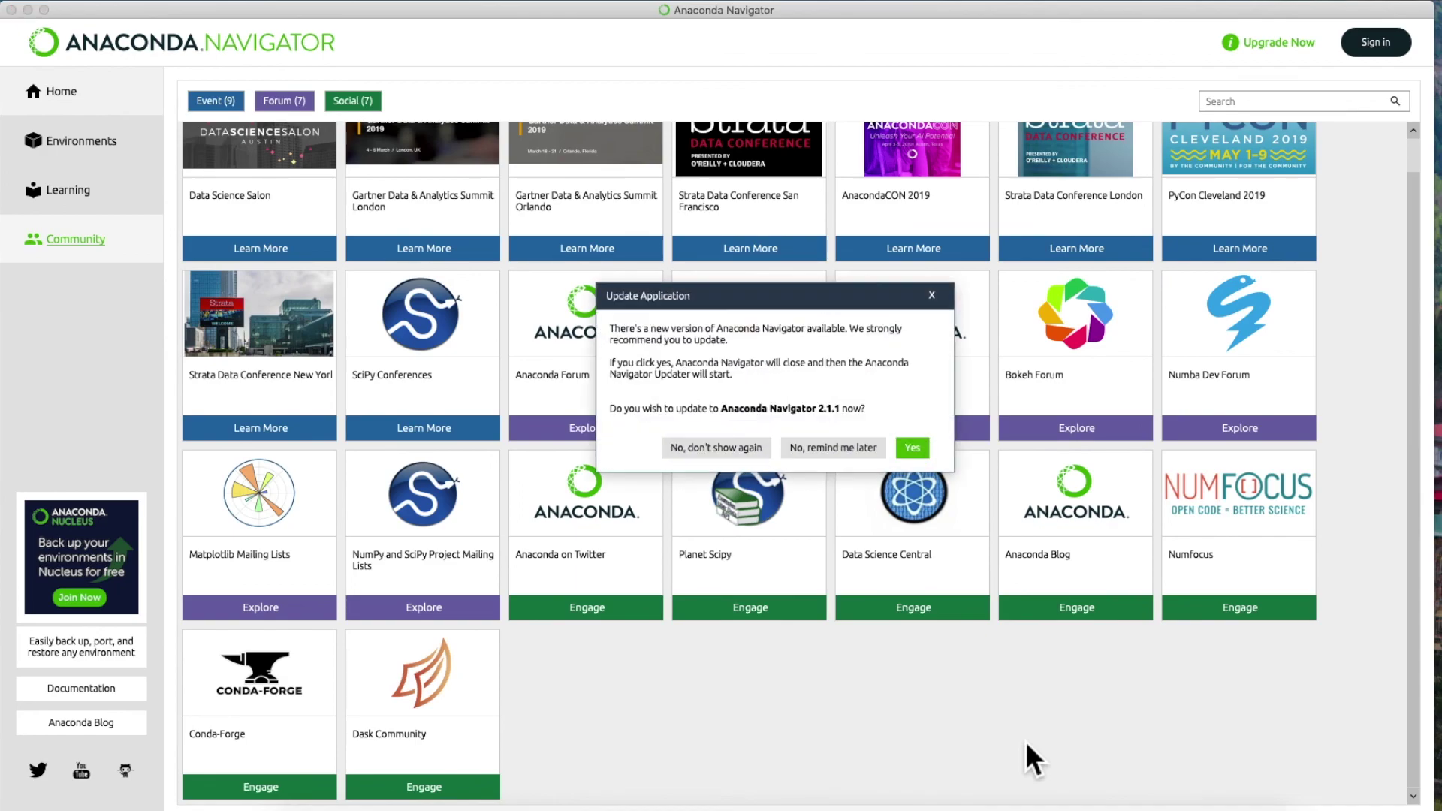
click(846, 446)
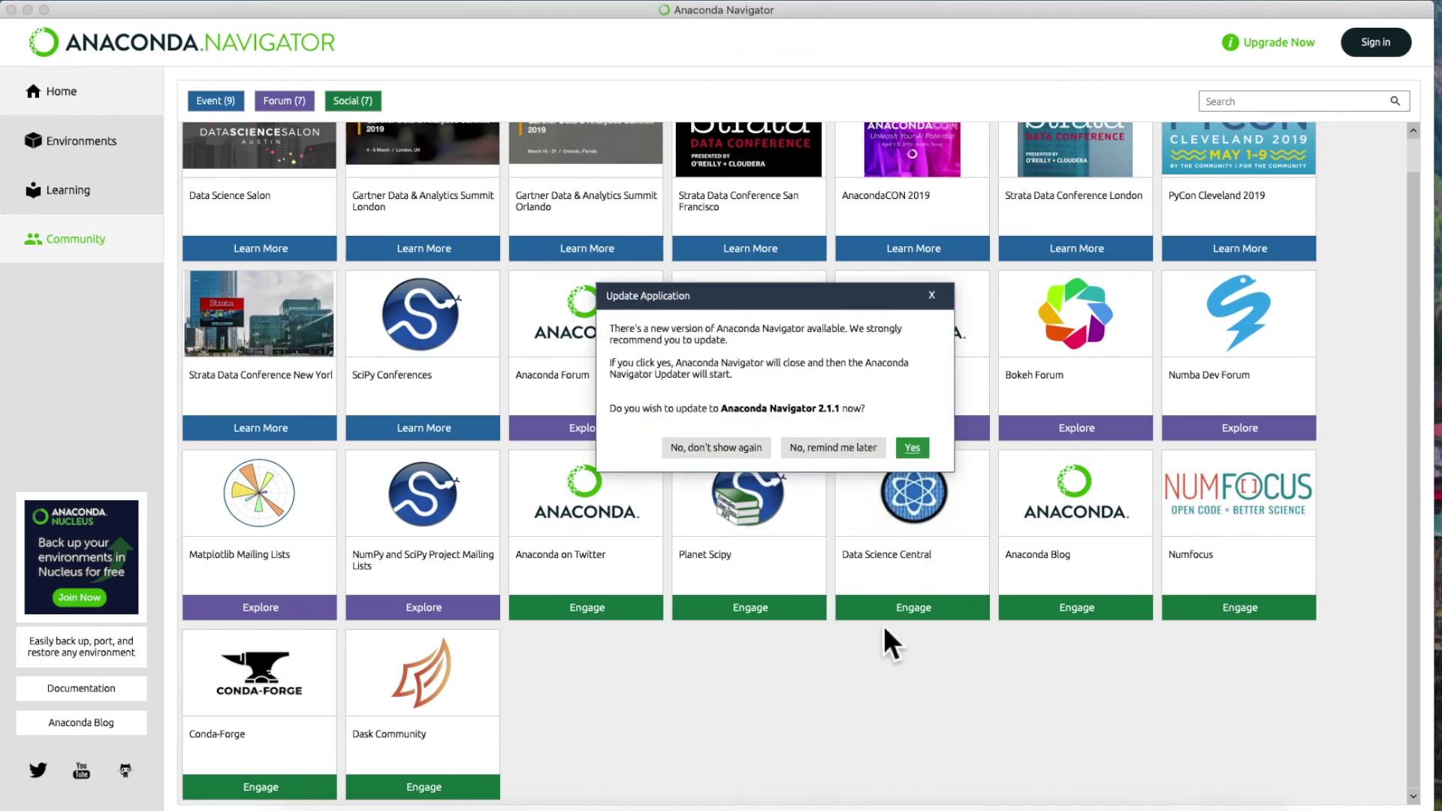
drag(1417, 606, 1410, 469)
Return to the home overview and look through all applications available for the base (root) environment.
click(64, 87)
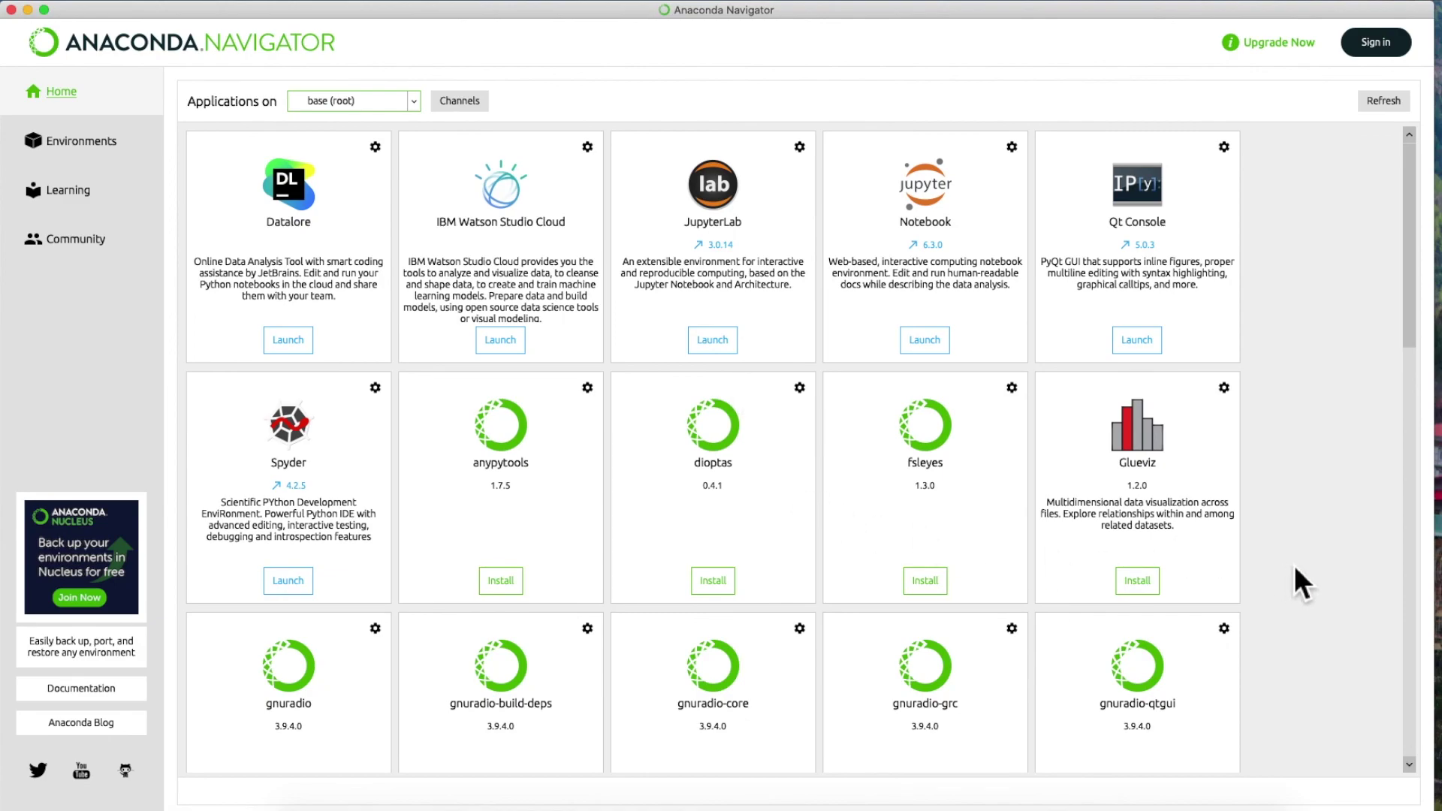
scroll(1295, 566, down, 15)
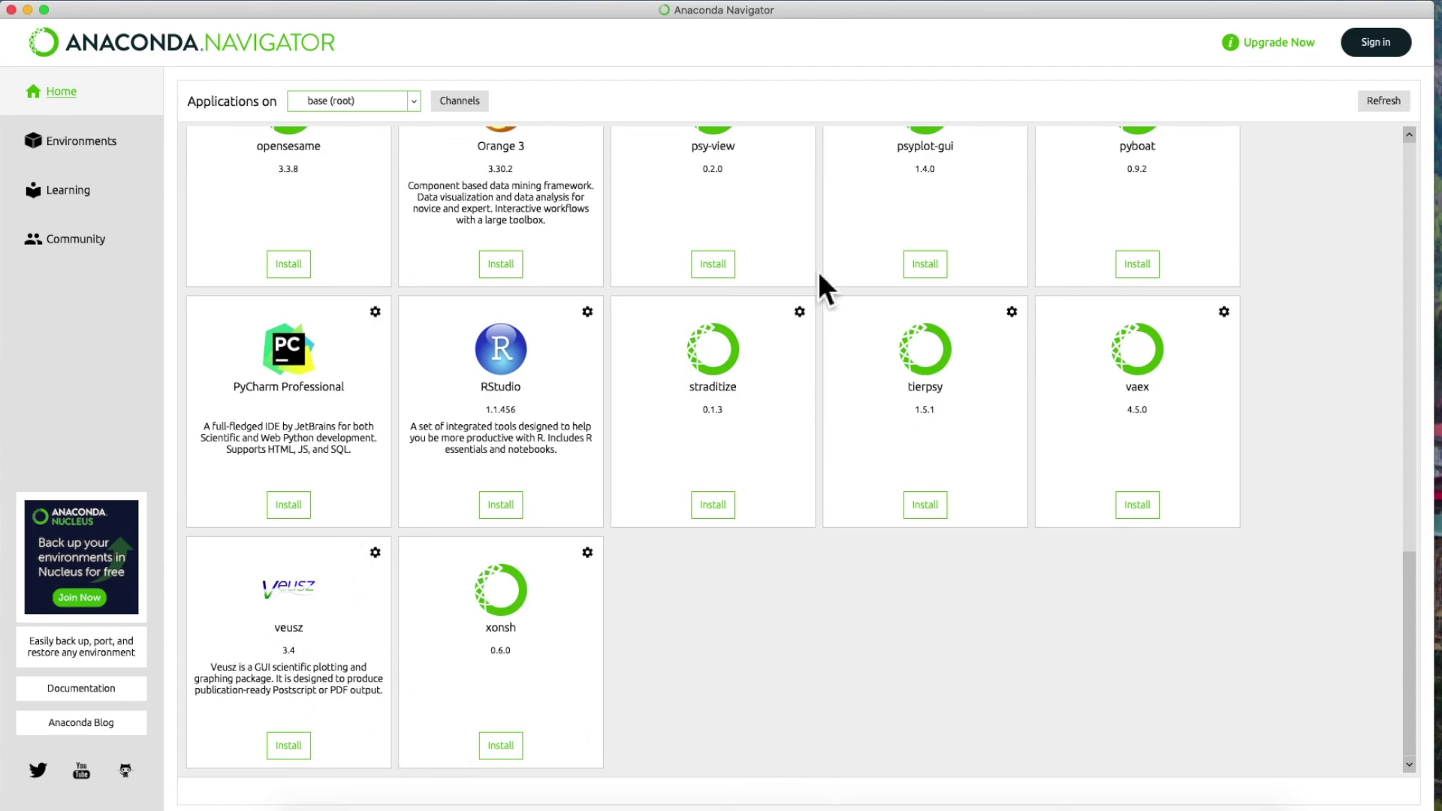
scroll(1071, 493, up, 15)
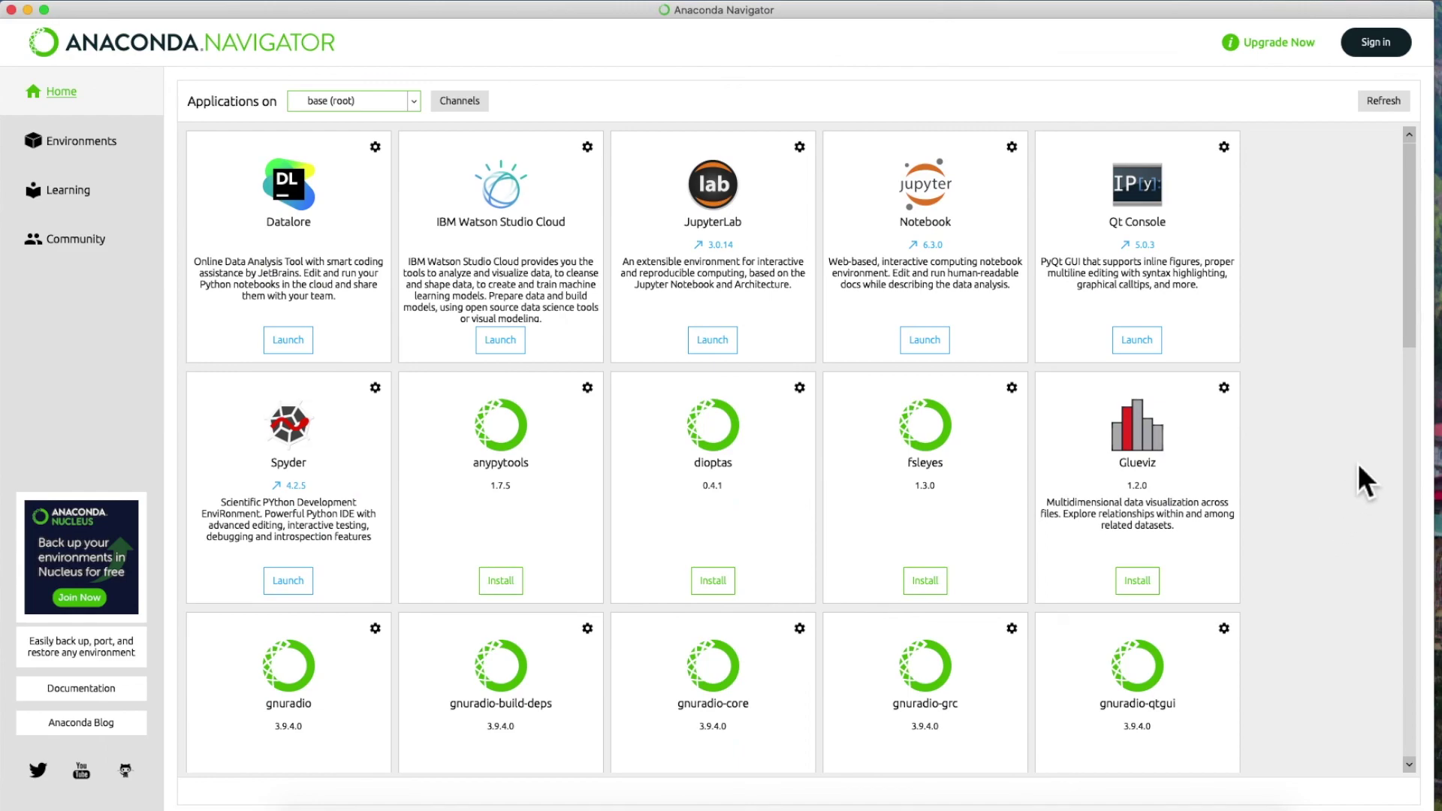